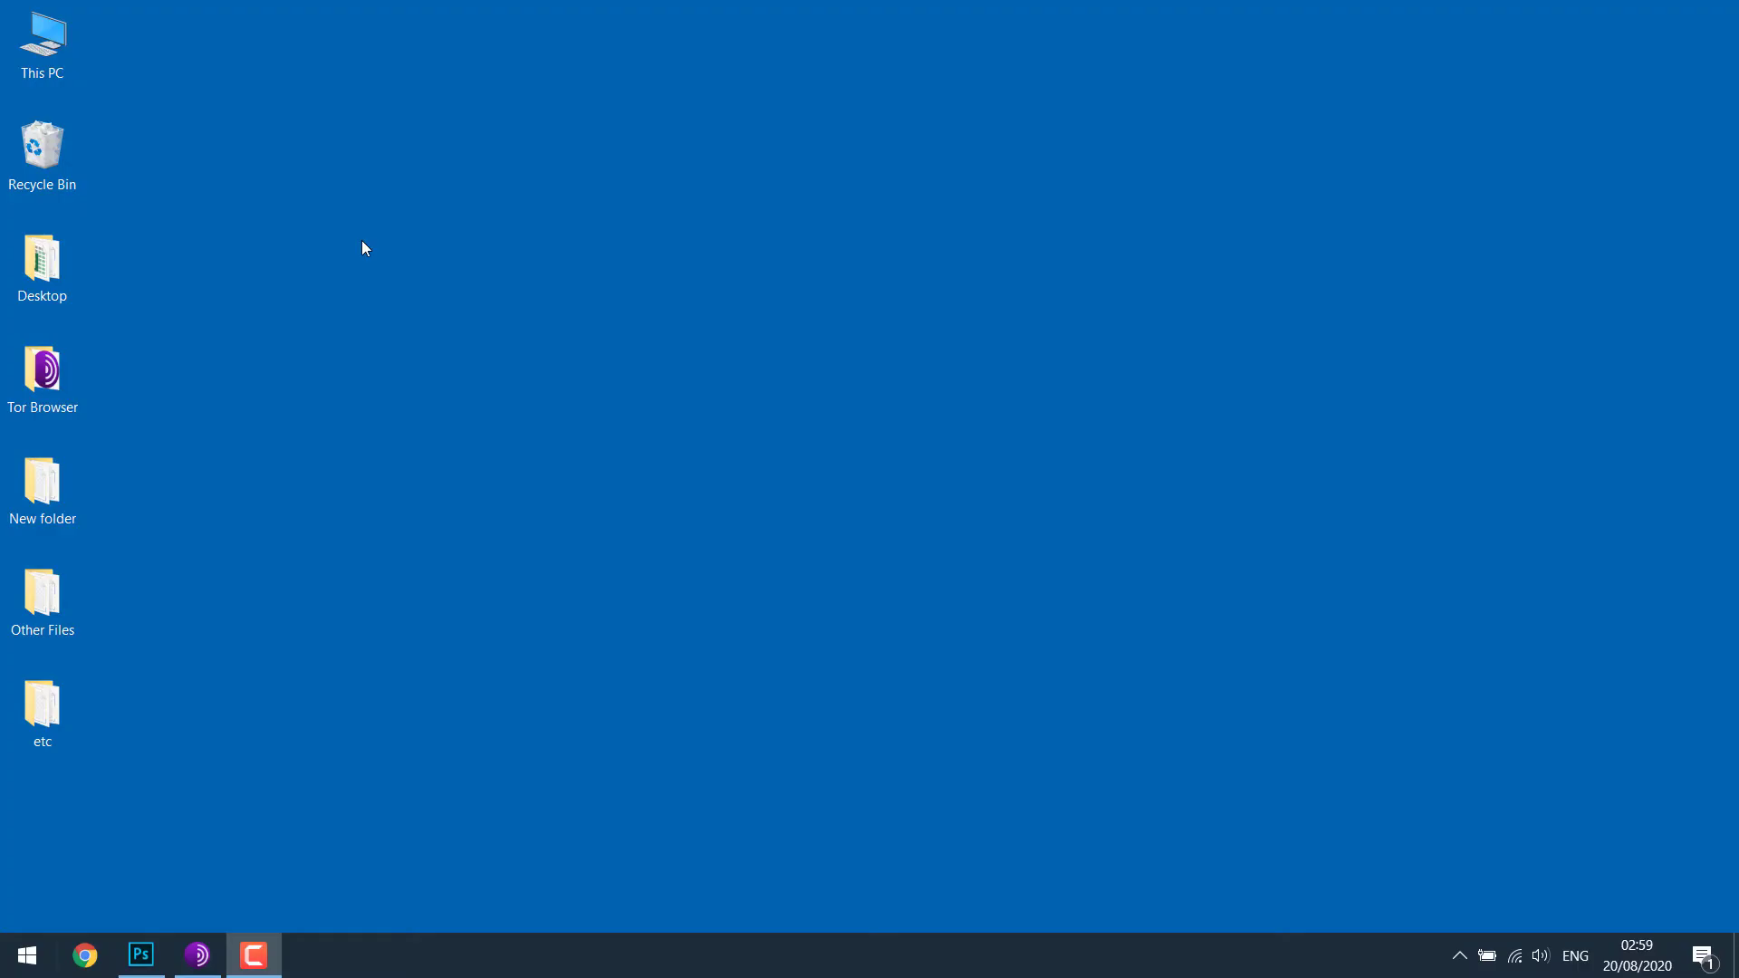
Step: Load the demo site from the autocompleted address and copy its URL
type("hey")
key("Right")
type("/de")
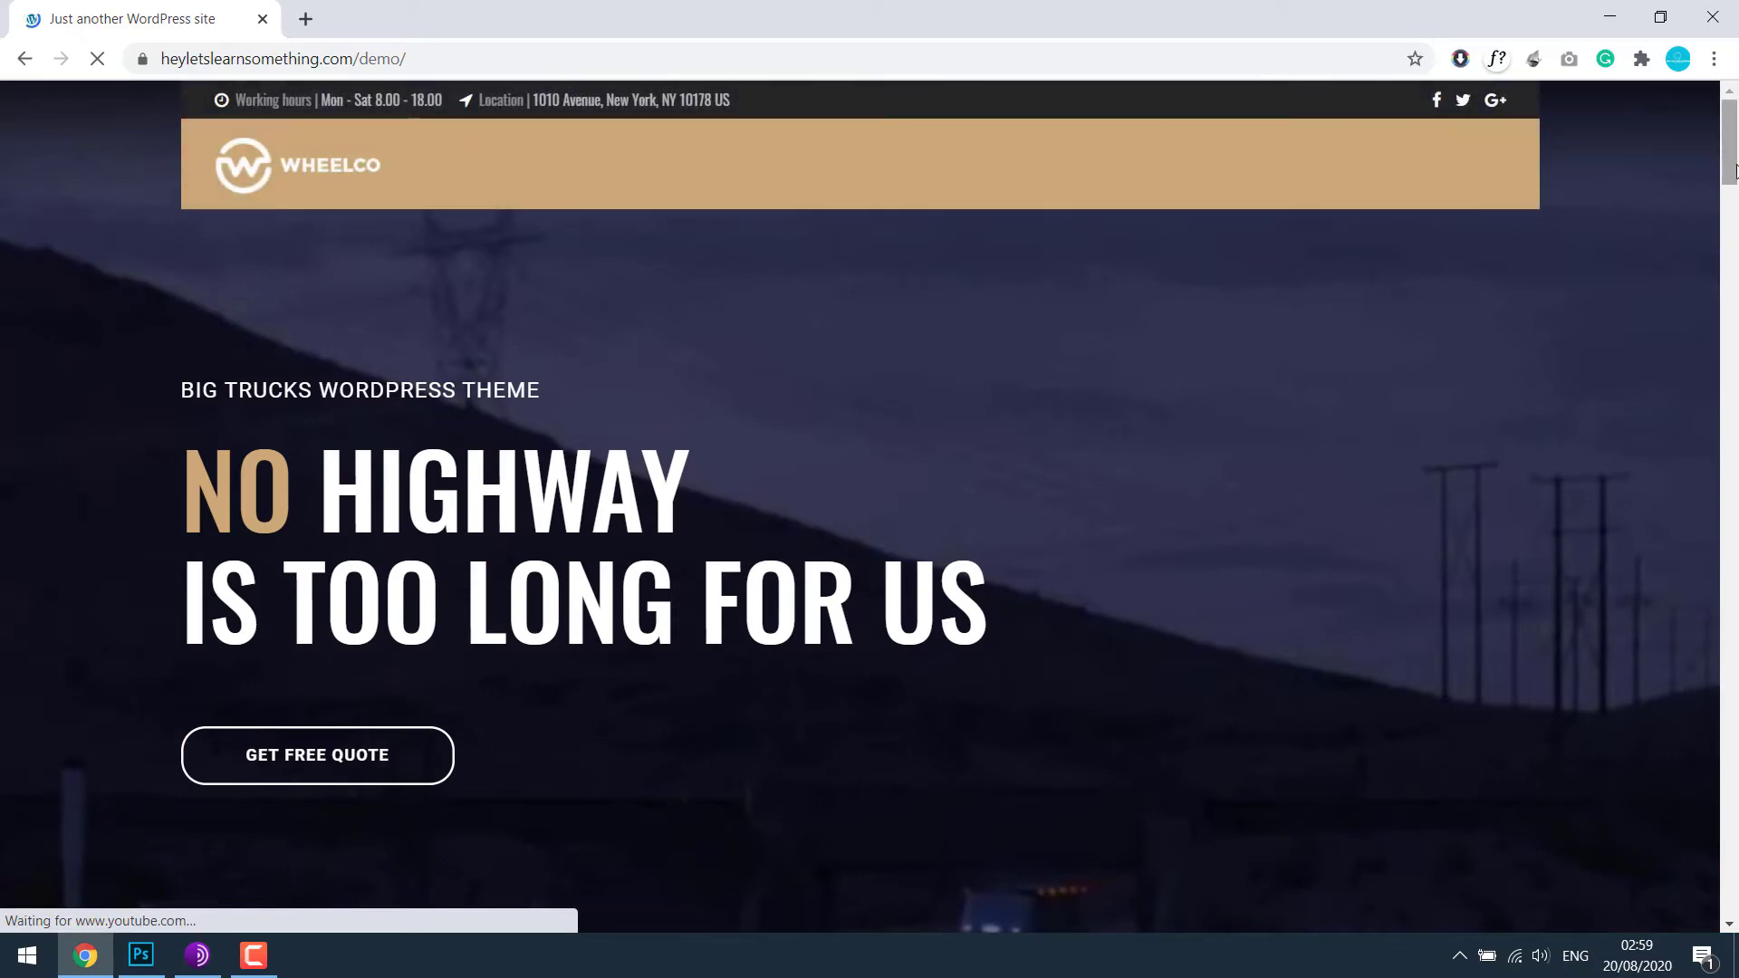
left_click_drag(1736, 158, 471, 7)
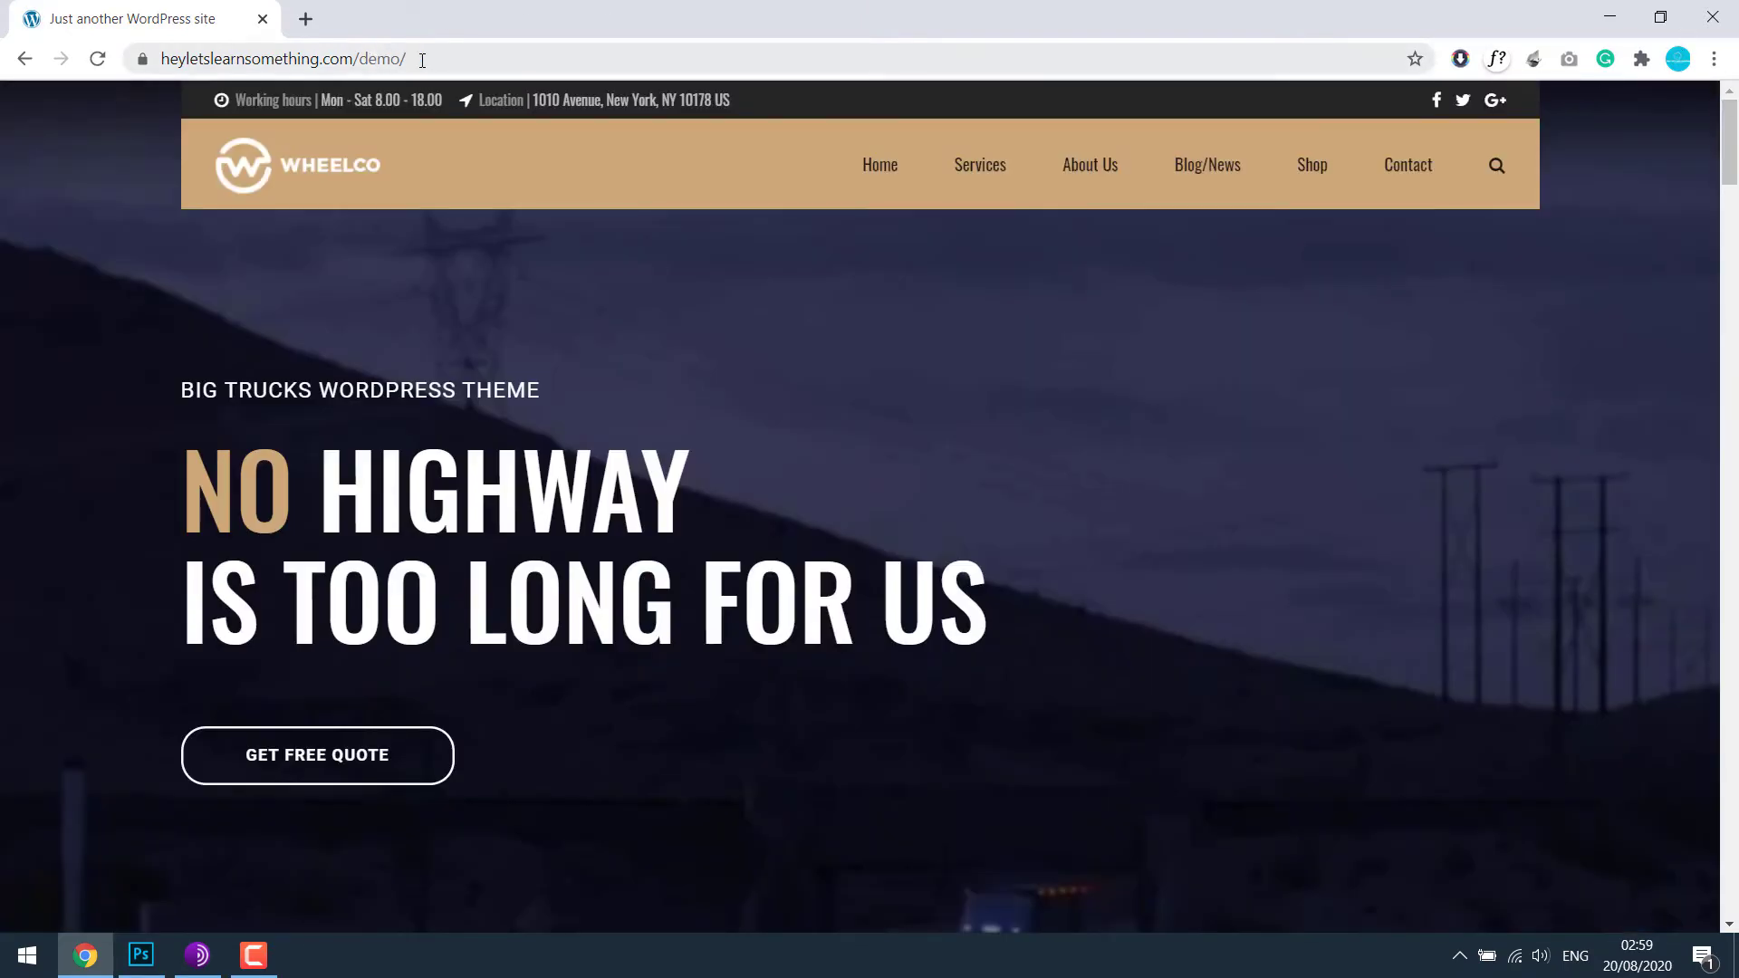
left_click(369, 43)
key("ctrl+c")
Step: Run a GTmetrix speed test on the copied demo site URL
key("ctrl+t")
type("gt")
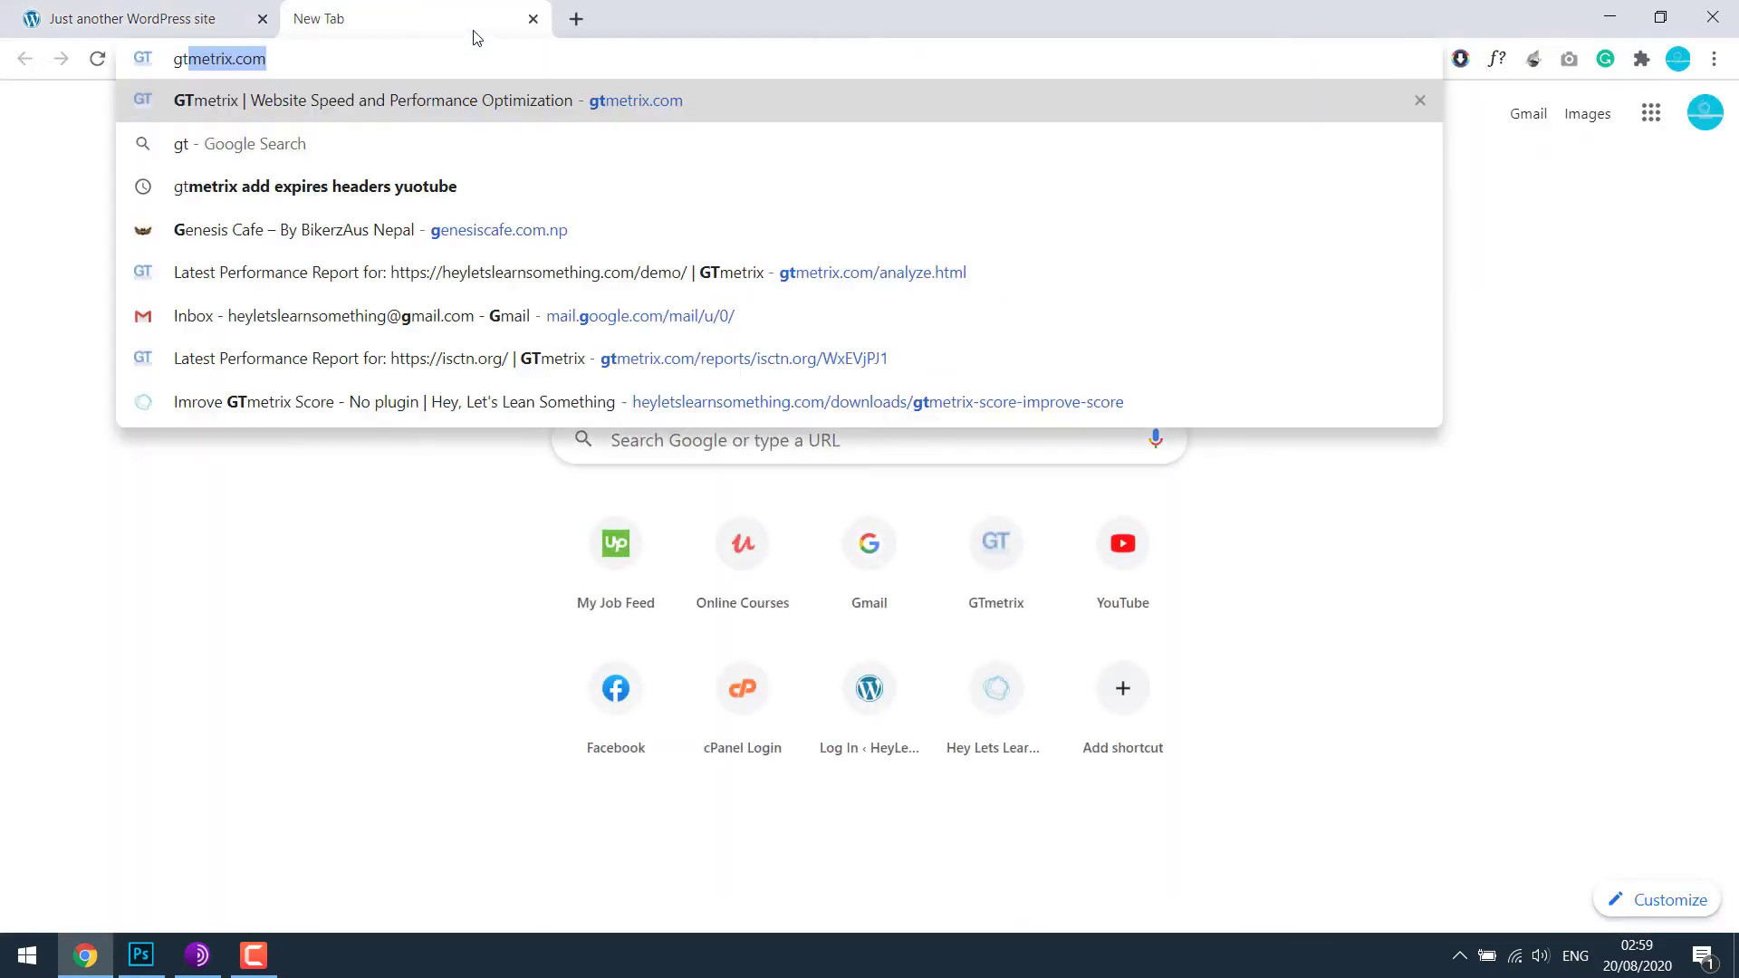
key("Return")
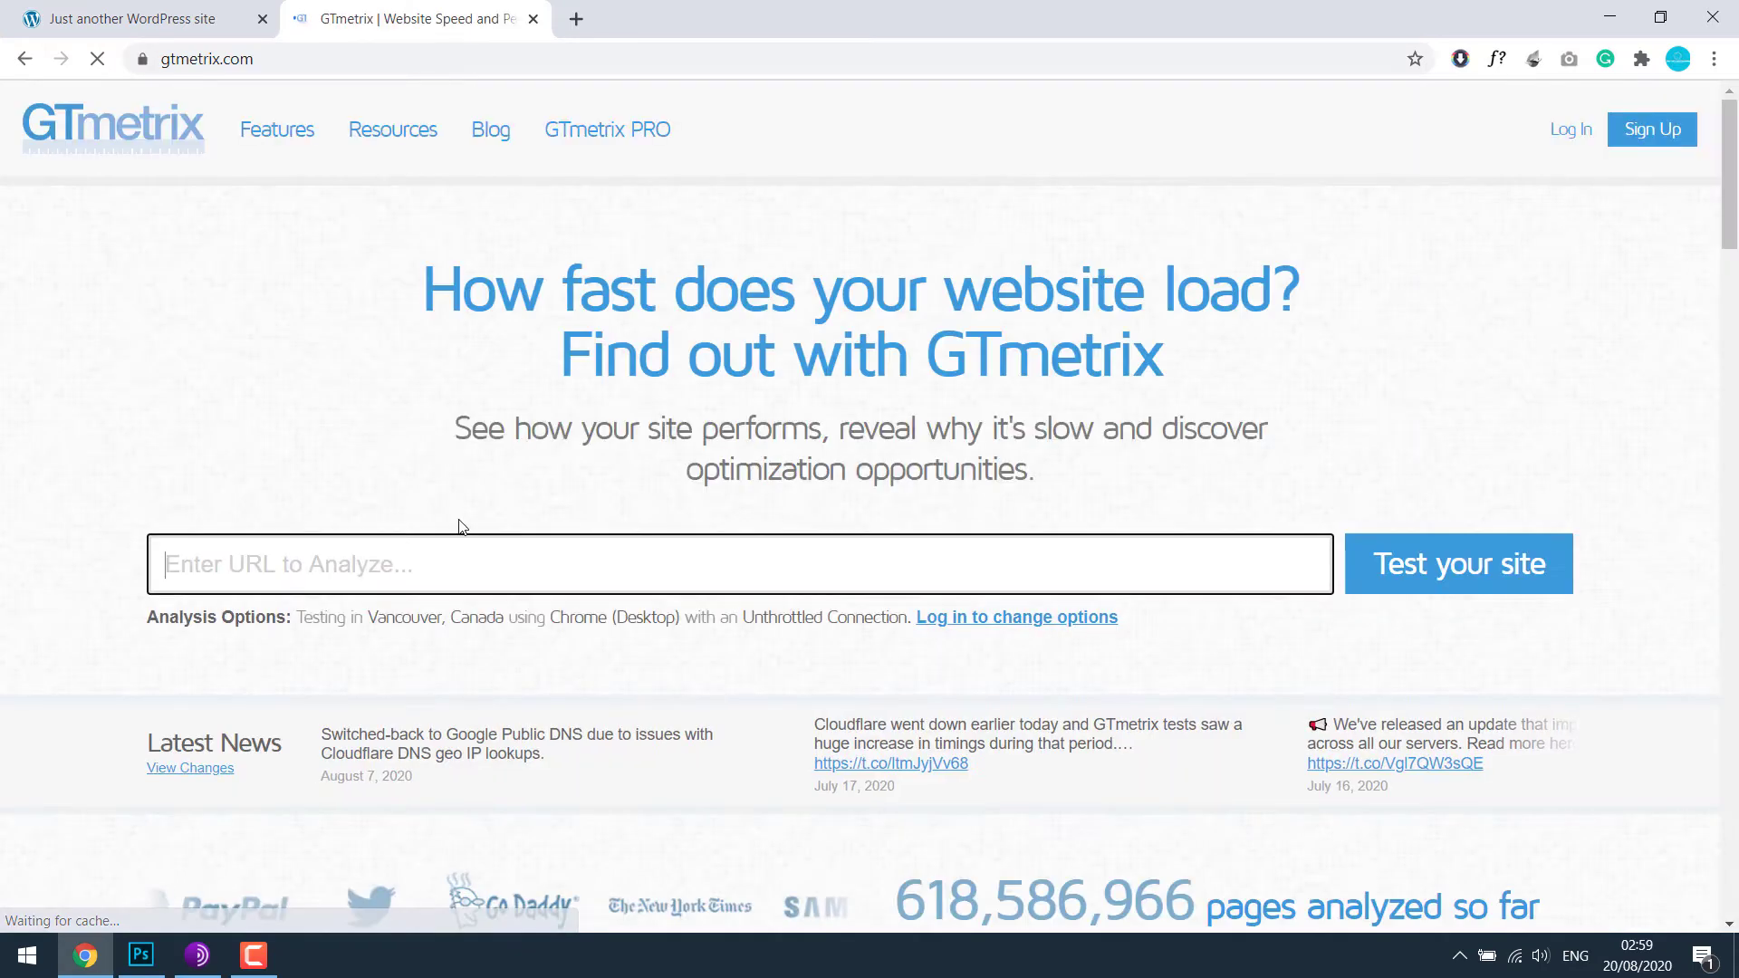
key("ctrl+v")
left_click(1450, 579)
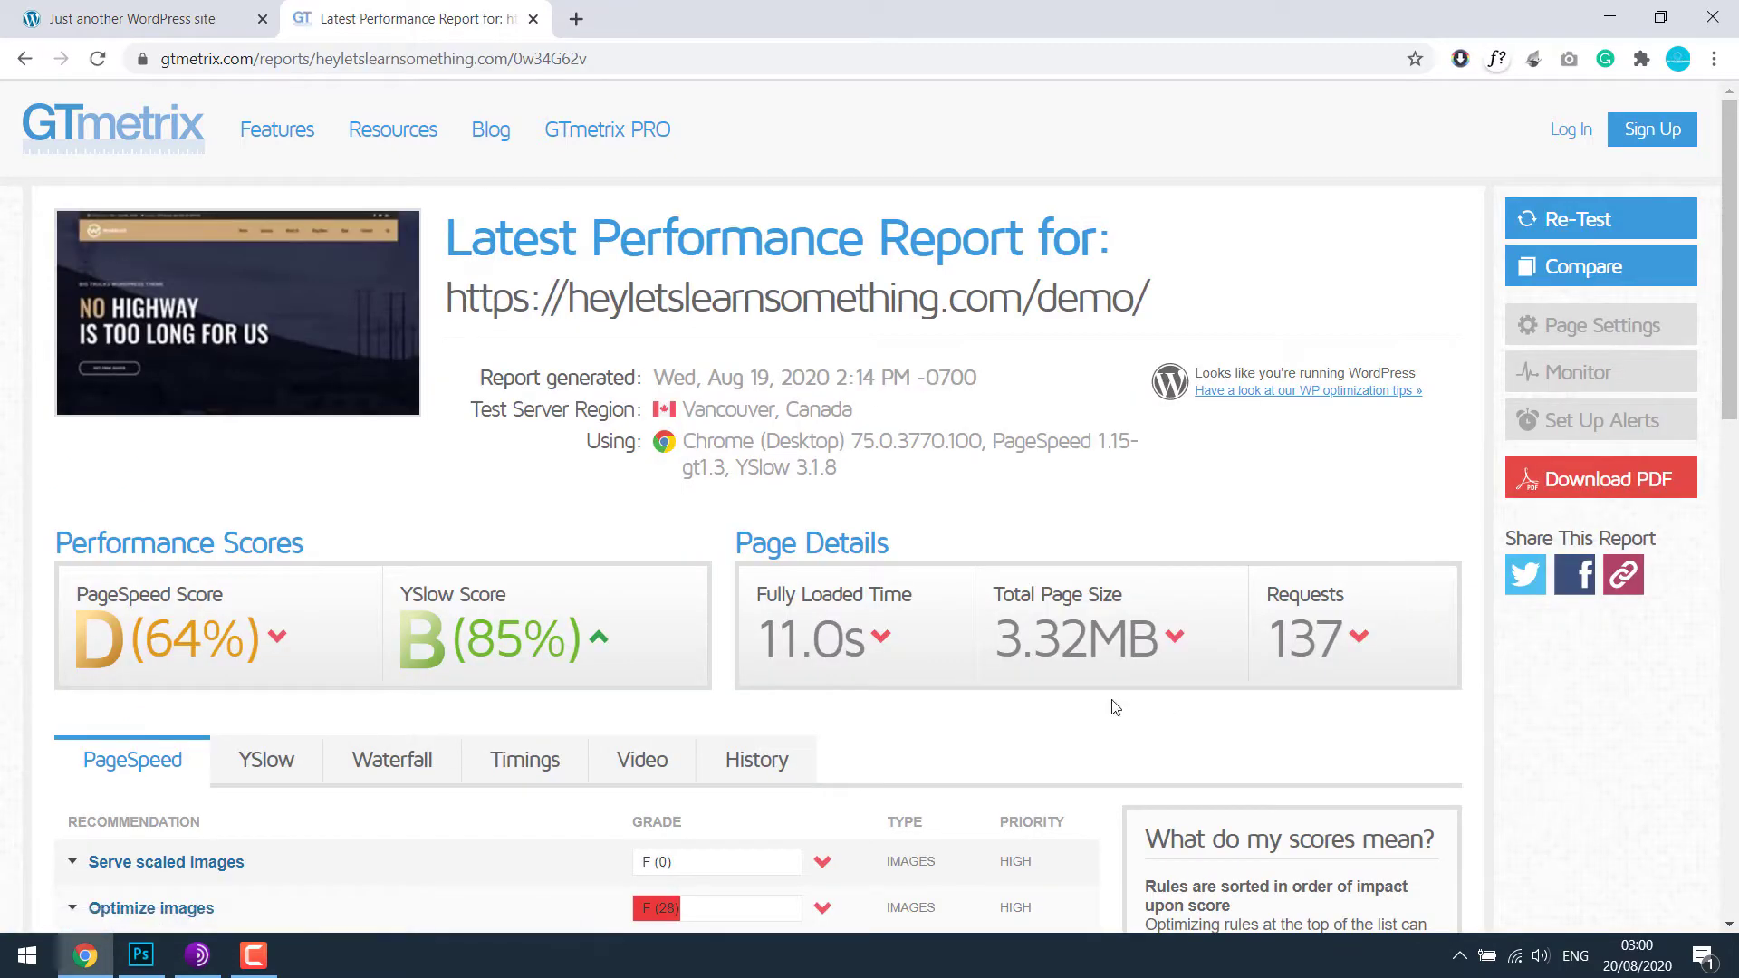
Step: Review the report's PageSpeed D (64%) and YSlow B (85%) recommendation tabs
scroll(484, 399, "down", 5)
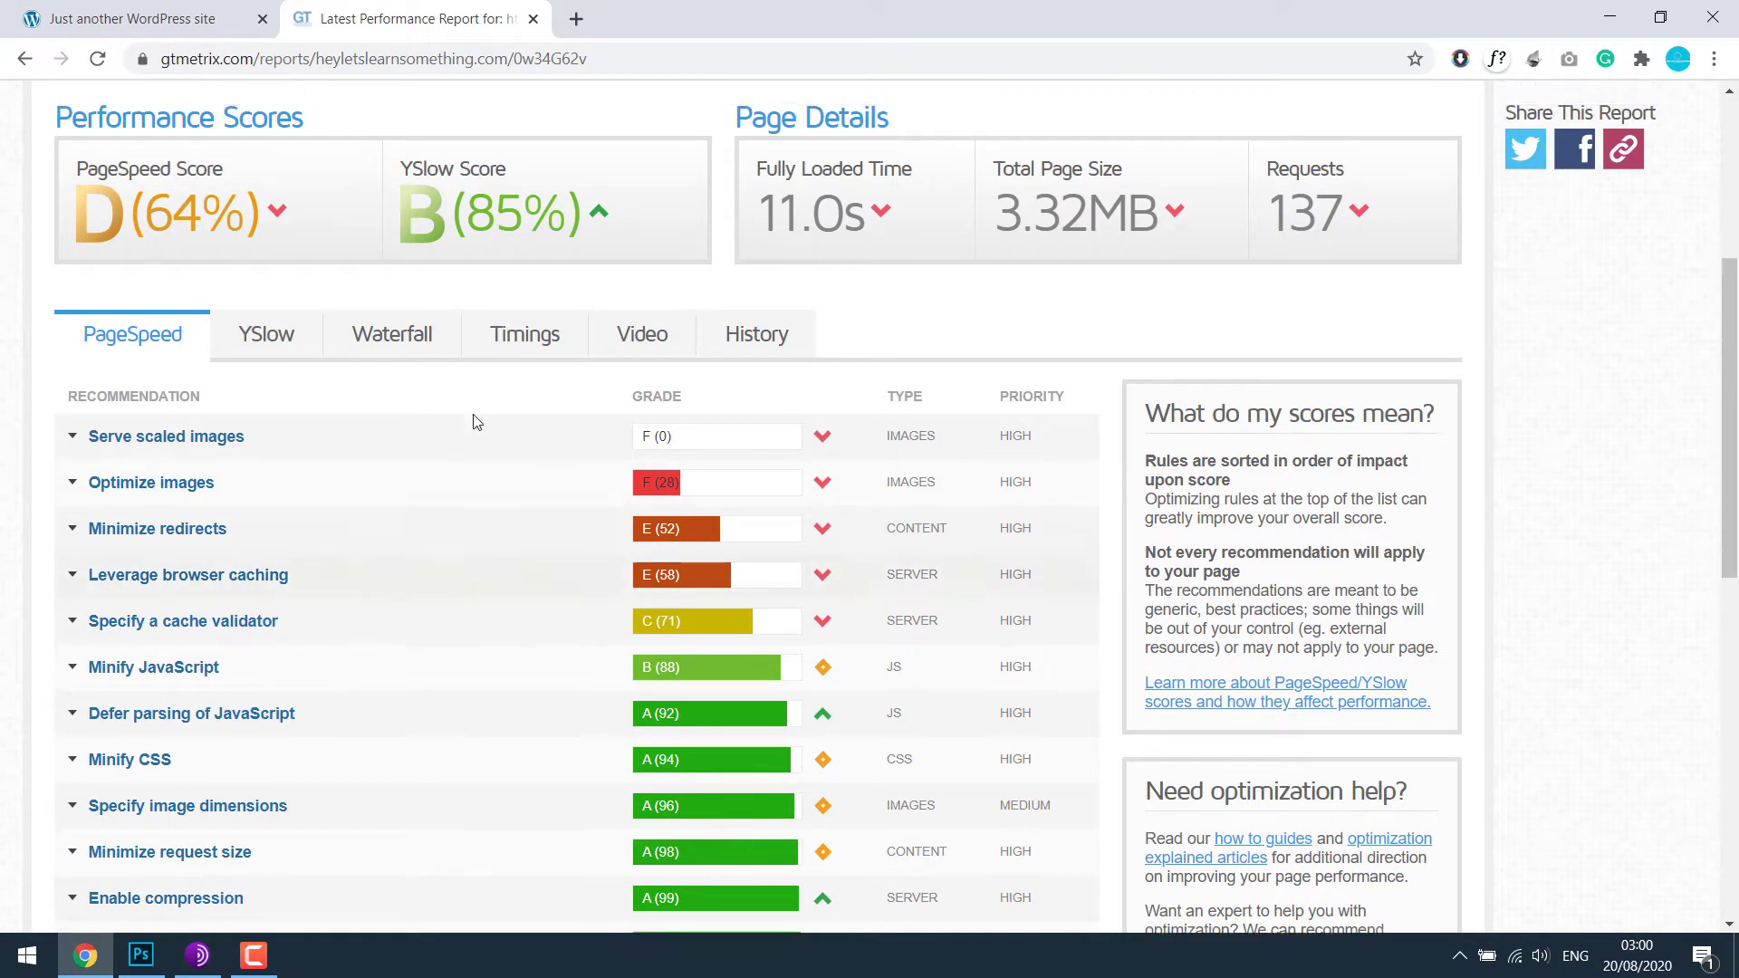
scroll(477, 421, "up", 1)
left_click(245, 438)
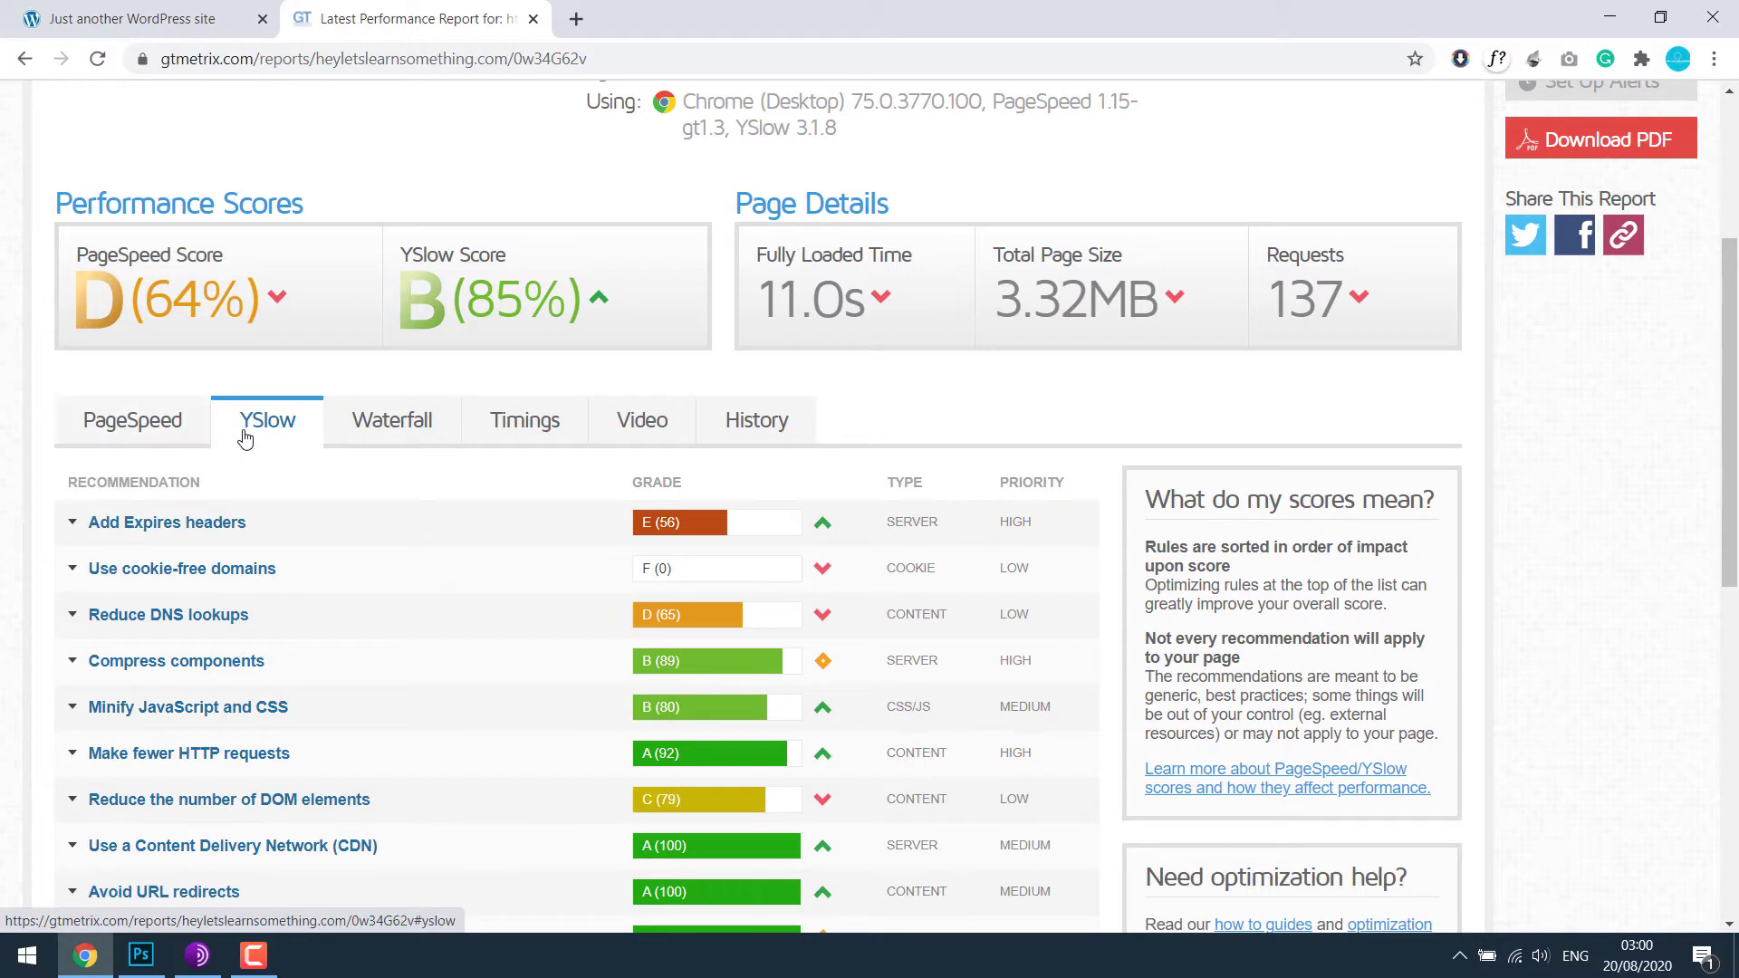
left_click(191, 439)
scroll(407, 362, "up", 1)
Step: Log in to the demo site's /wp-admin with the admin username and password
left_click(154, 11)
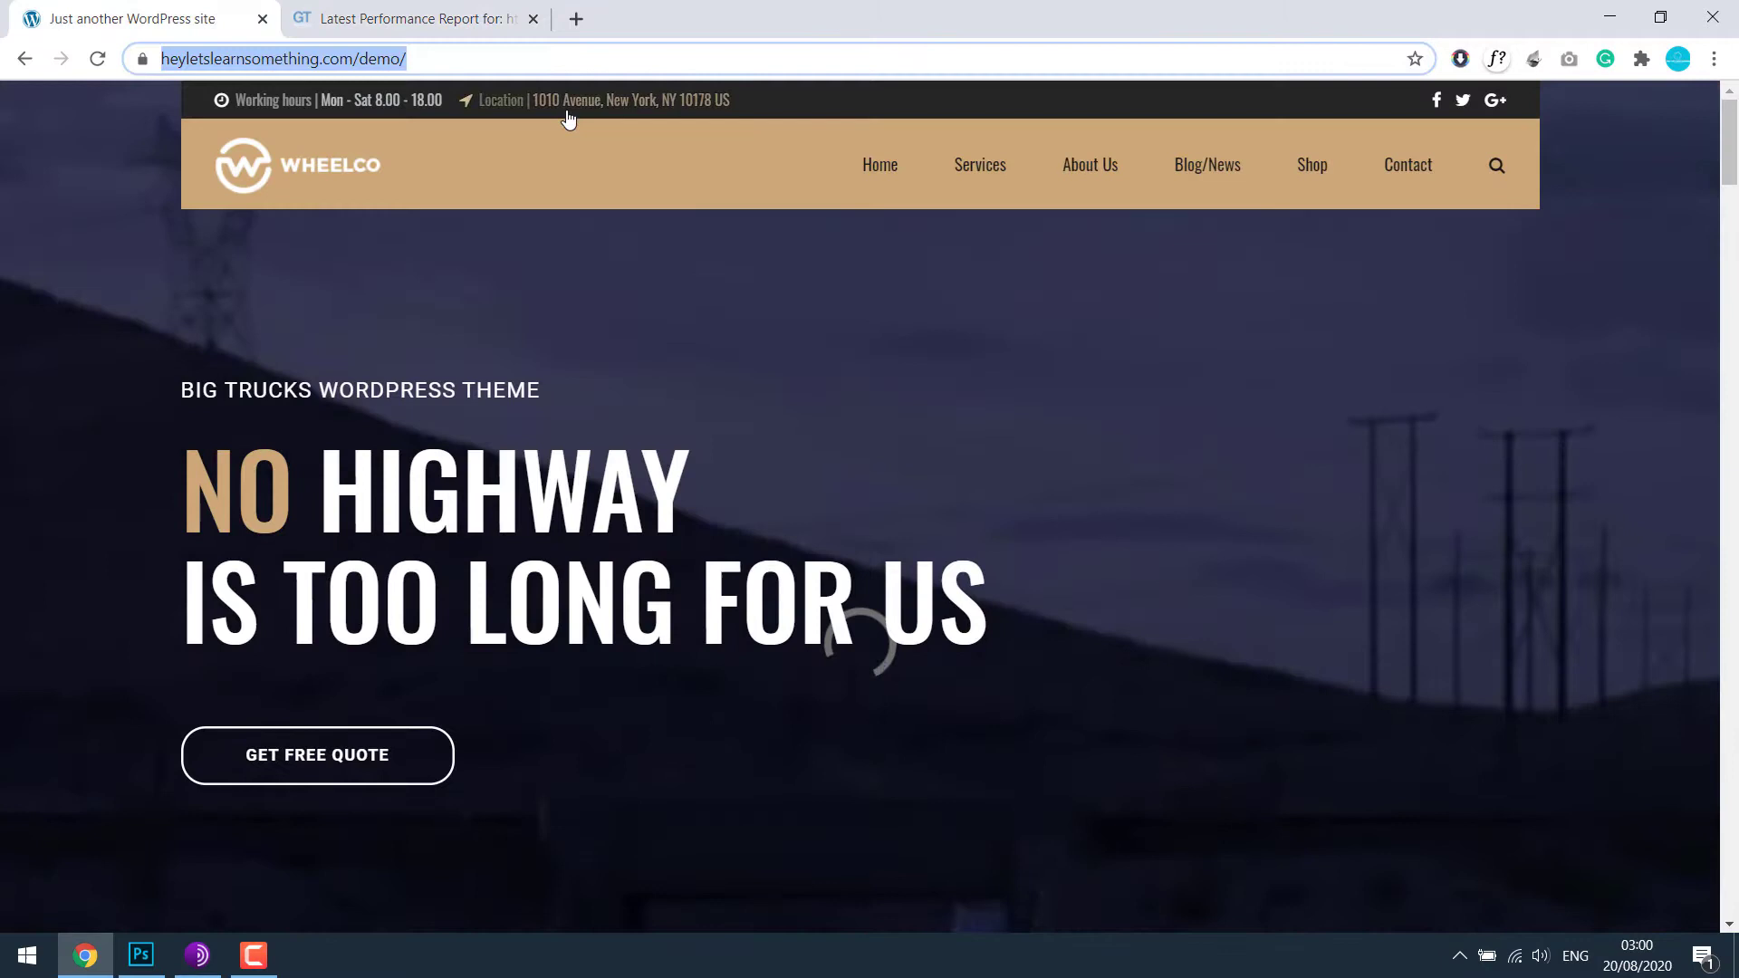
left_click(471, 58)
type("wp-admin")
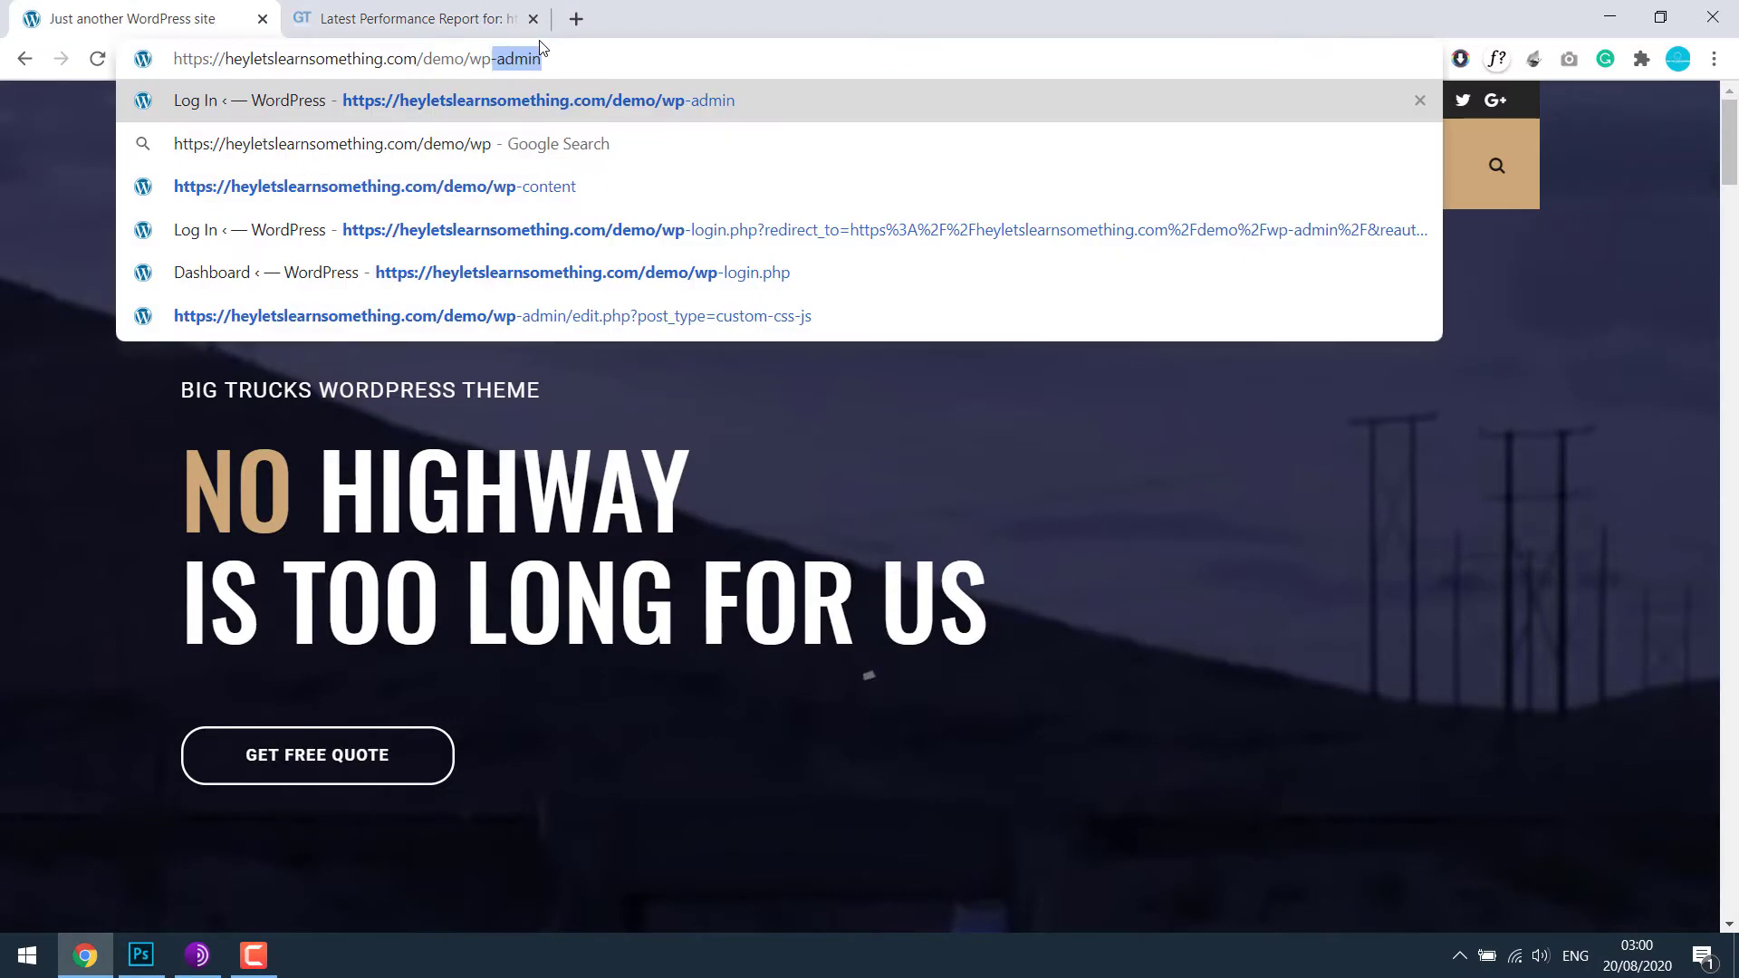
key("Return")
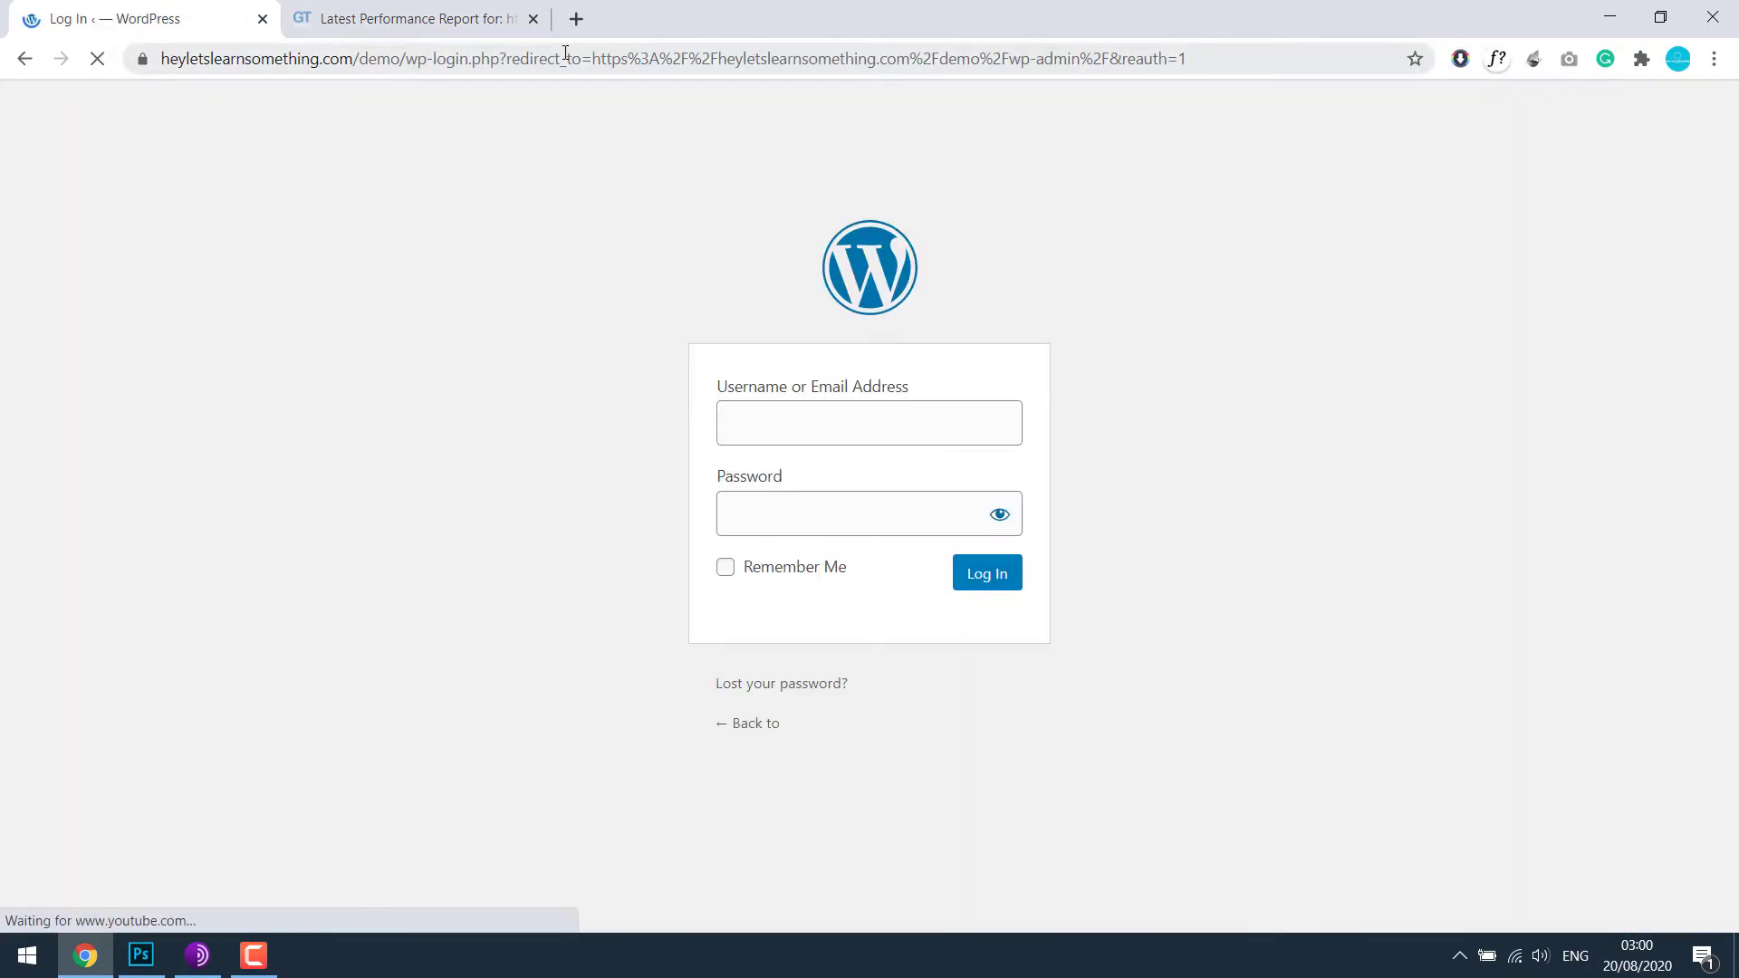
left_click(807, 415)
type("saujan")
key("Tab")
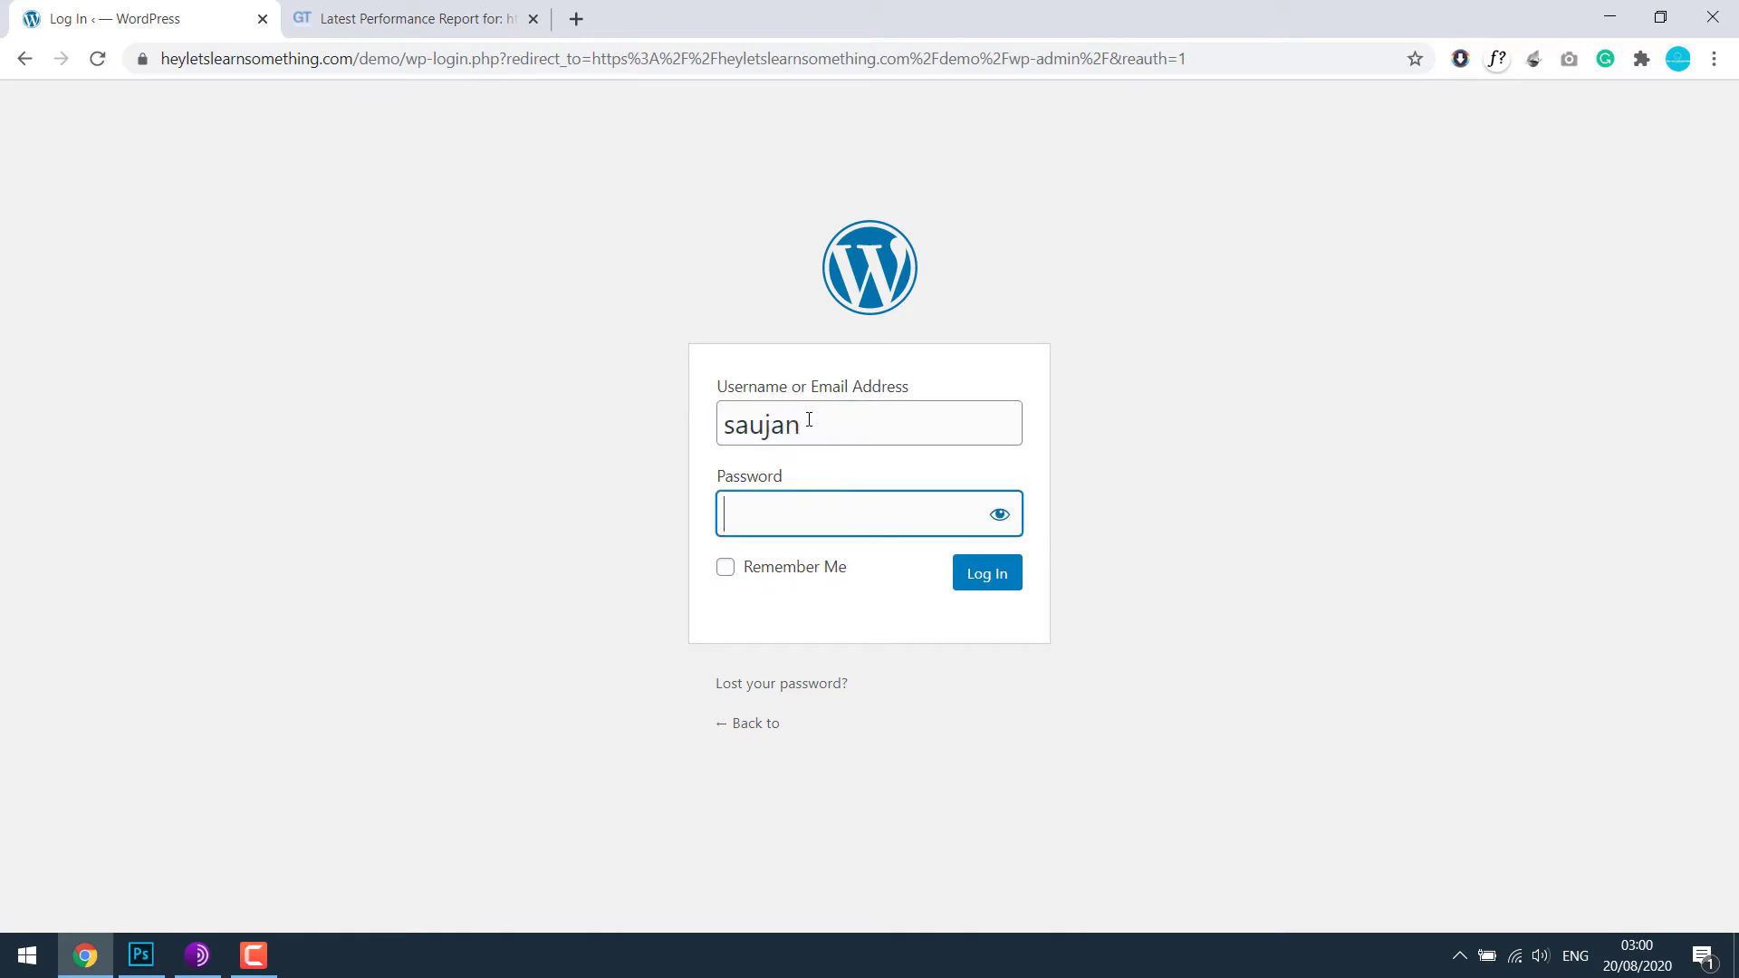
type("••••")
key("Return")
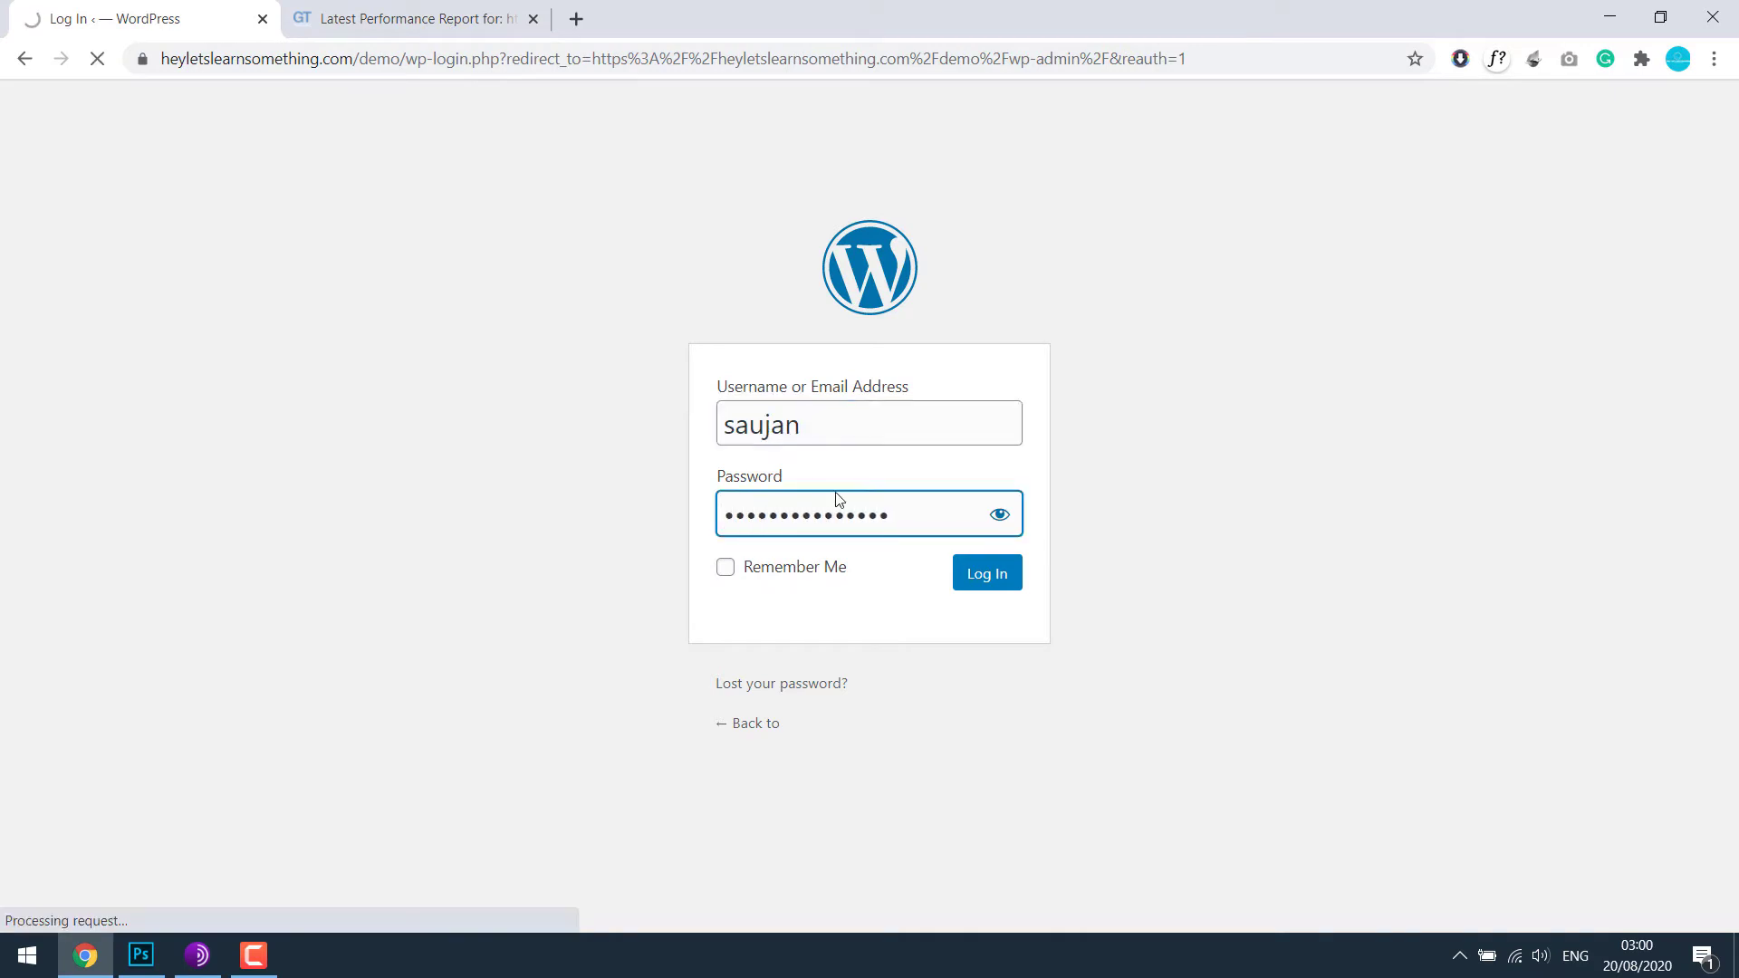
left_click(1010, 589)
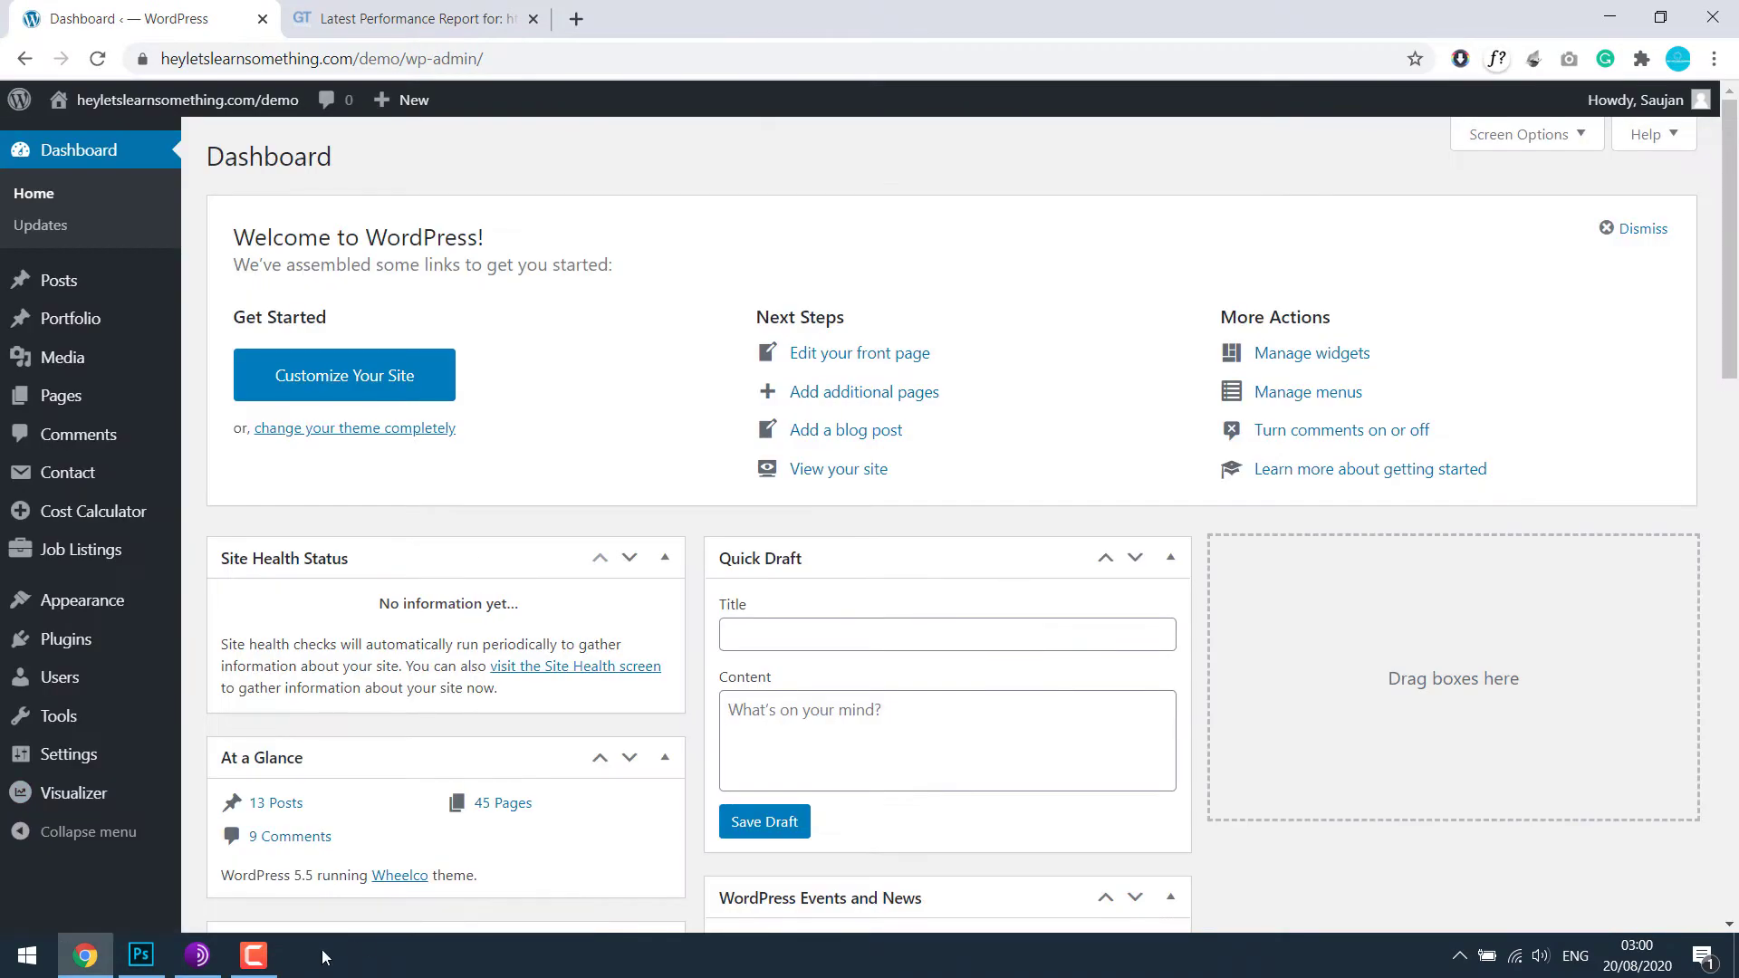
Step: From Plugins > Add New, search 'au', then install and activate Autoptimize
mouse_move(135, 639)
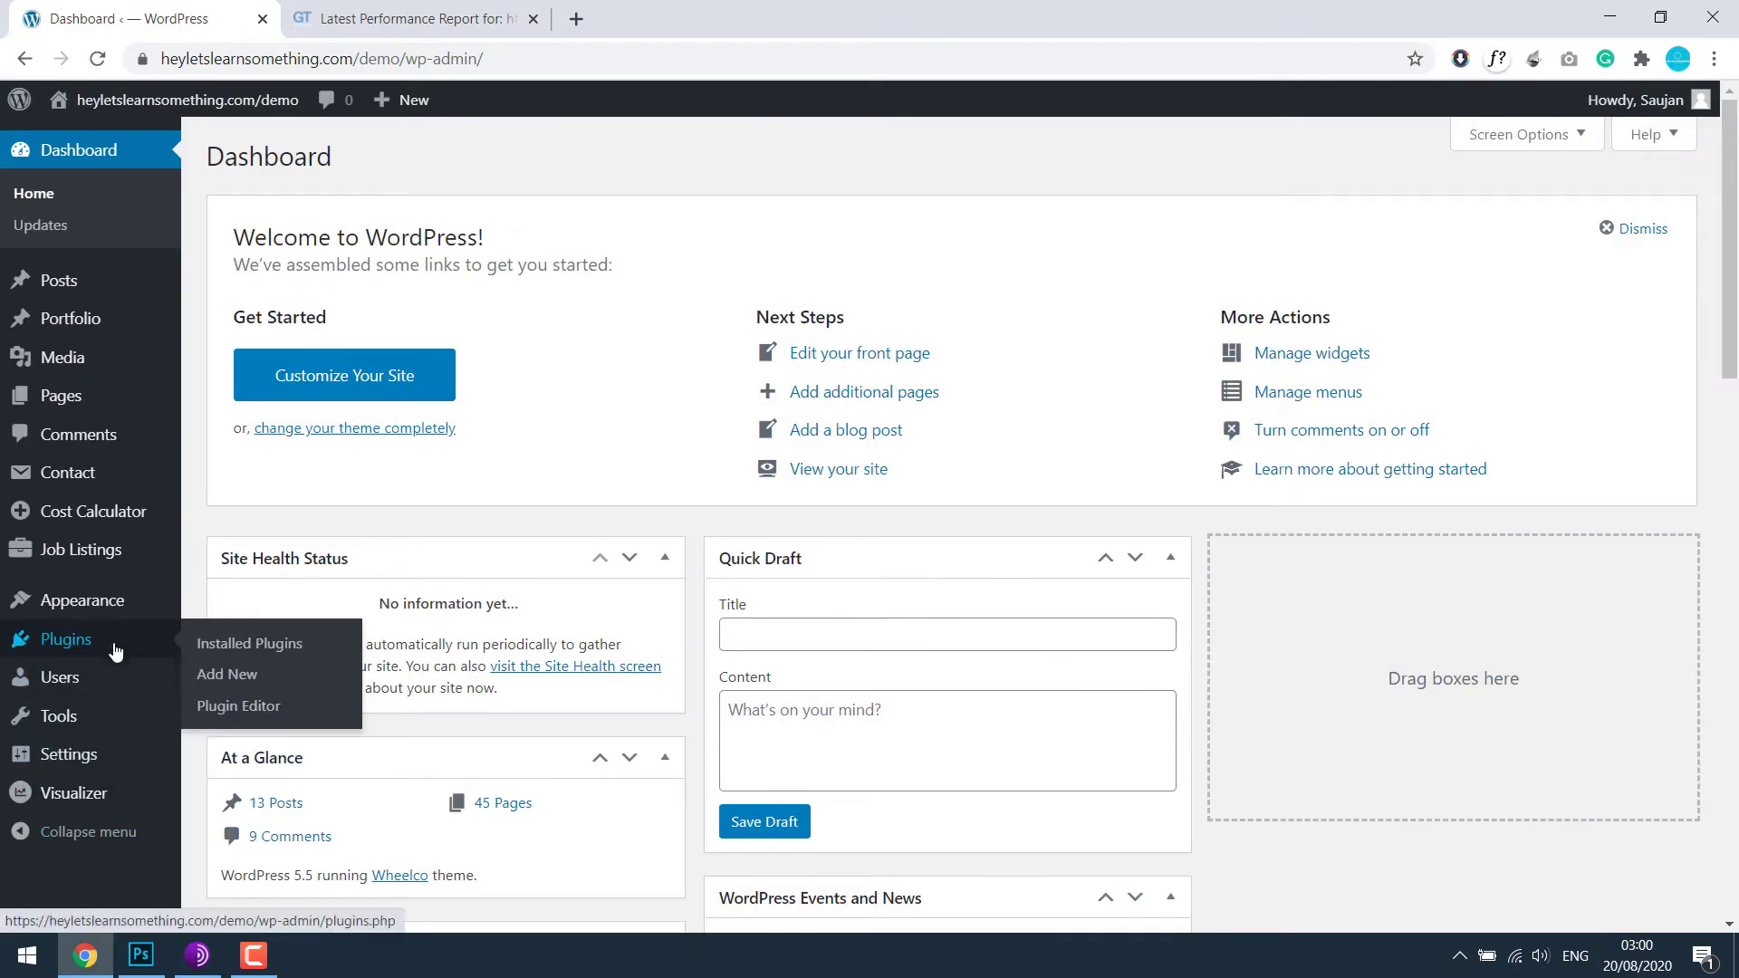
left_click(228, 676)
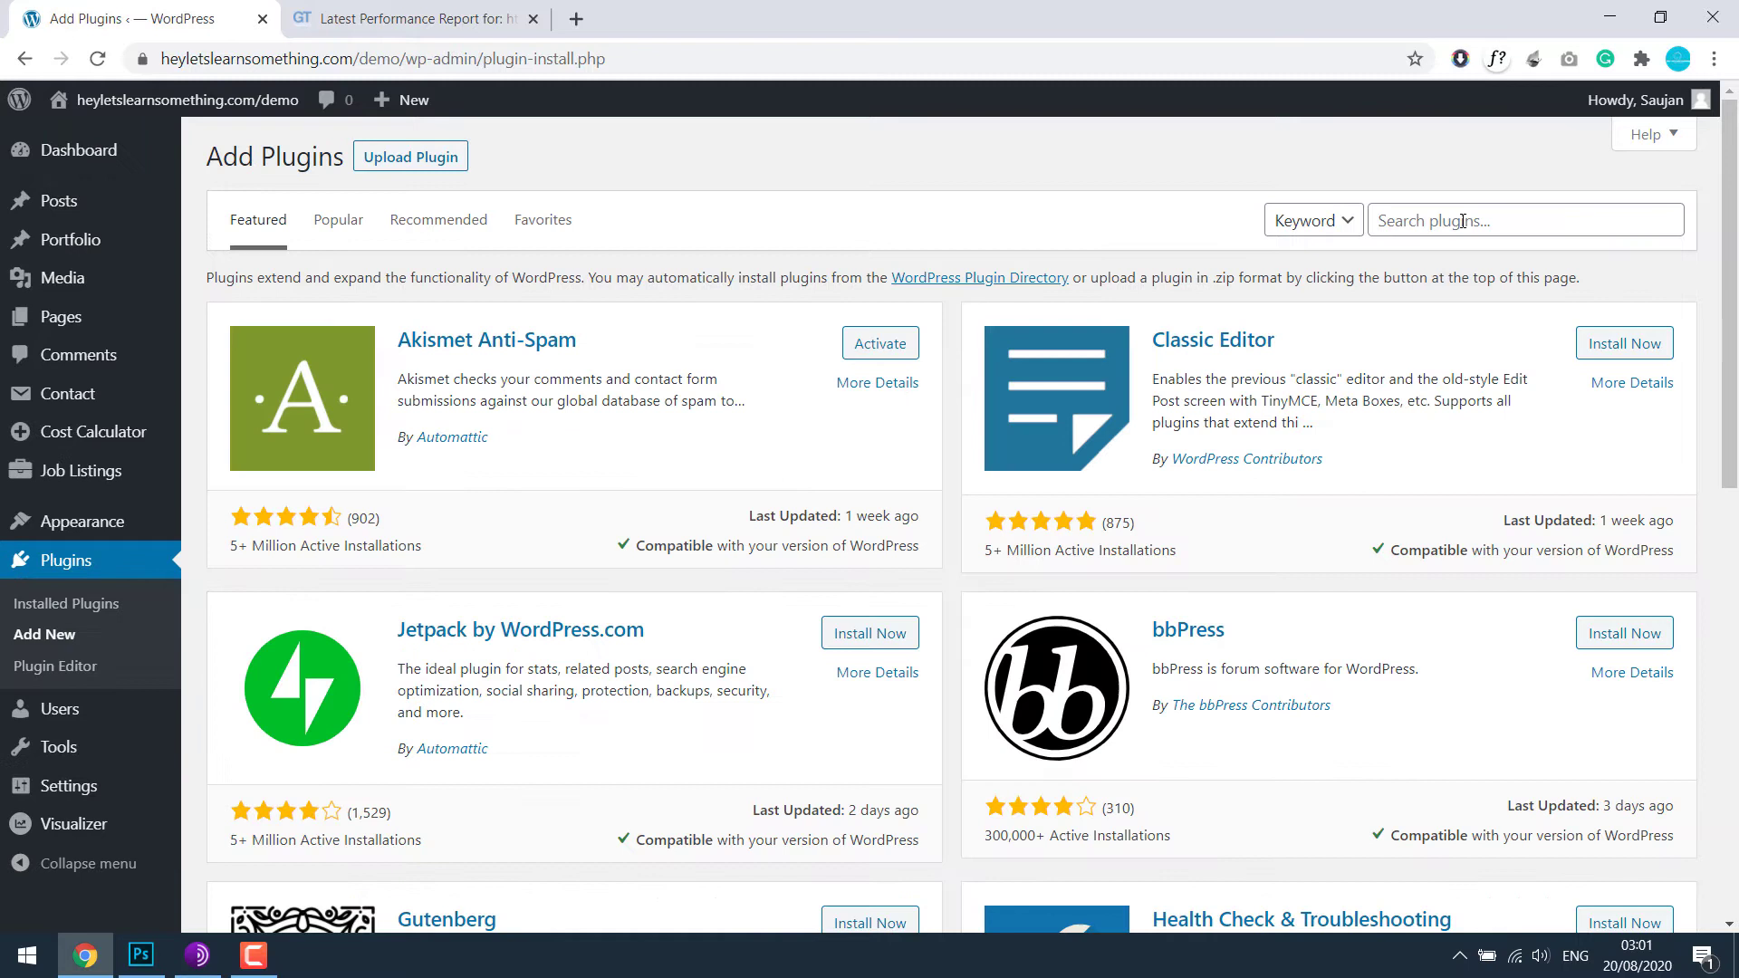
left_click(1462, 221)
type("autoptimize")
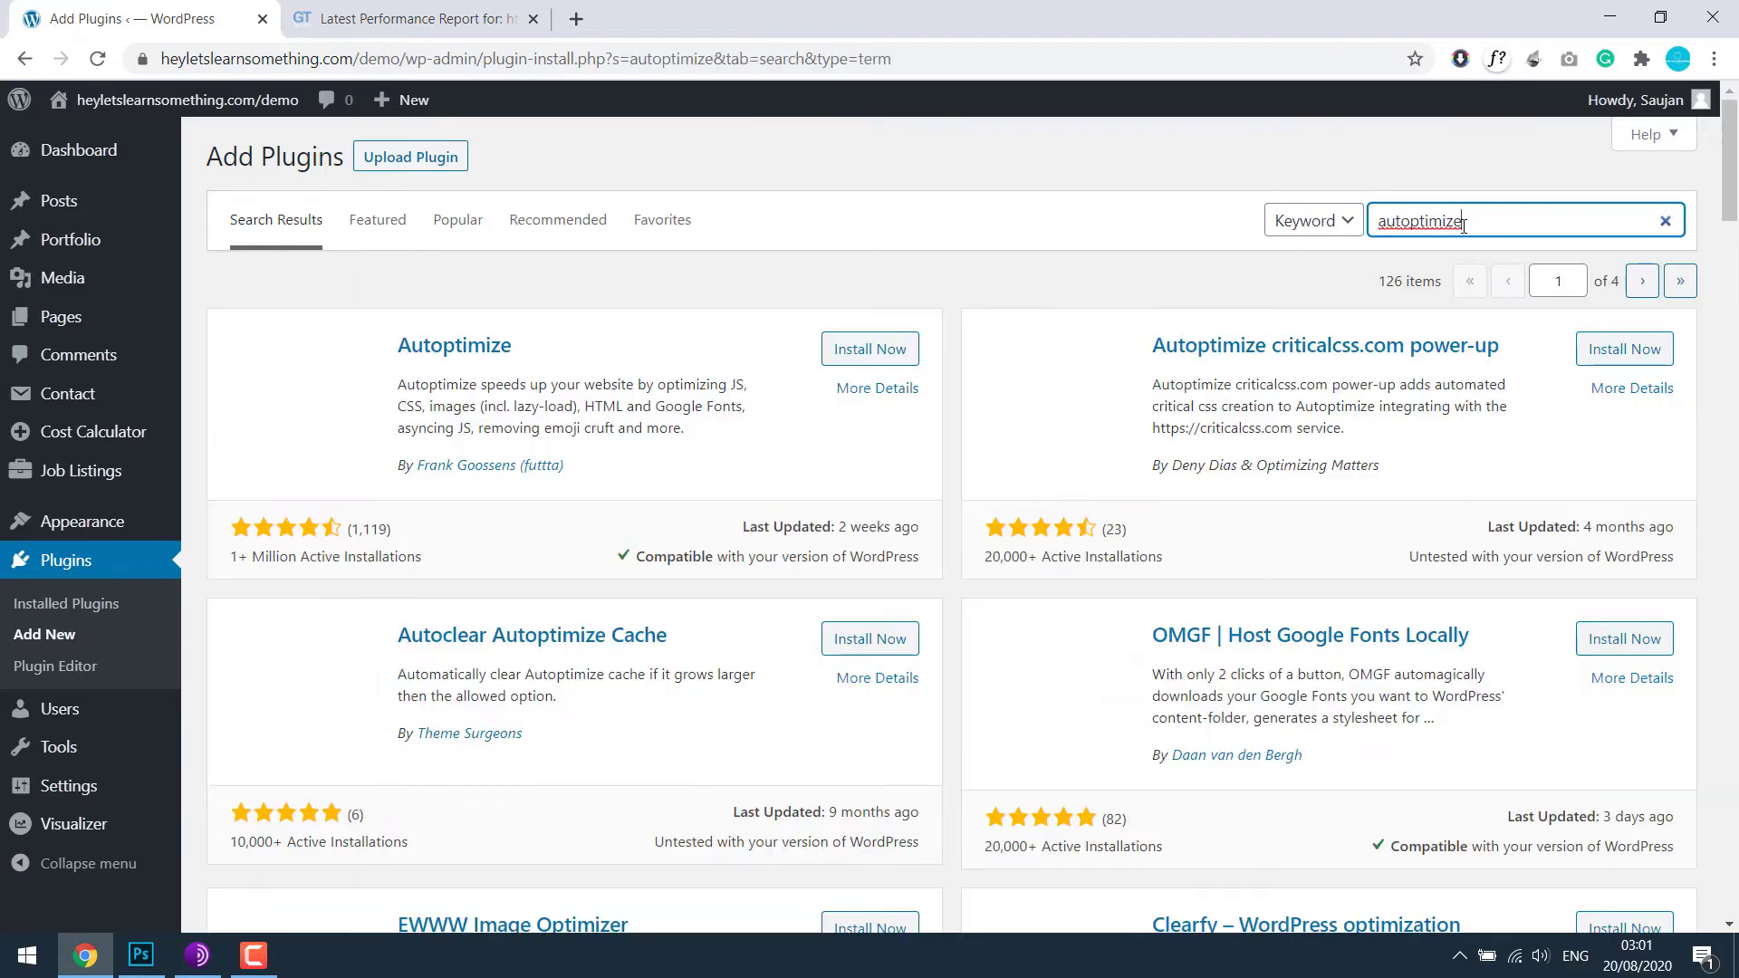
left_click(877, 349)
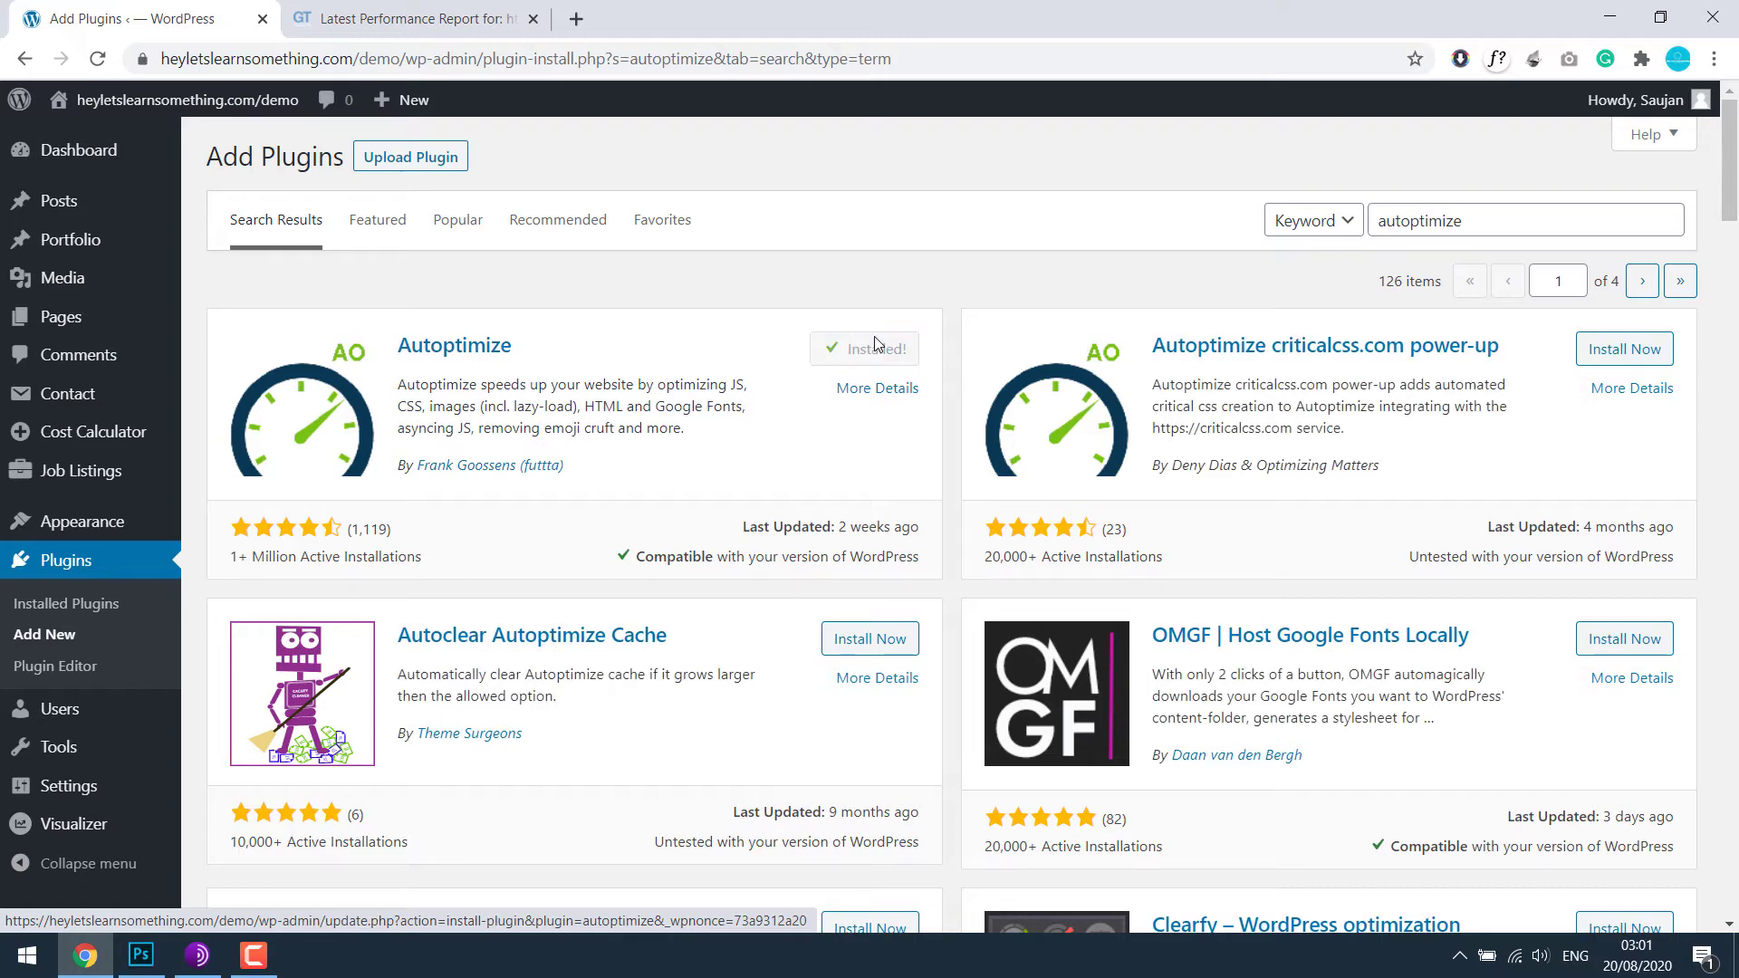
left_click(892, 360)
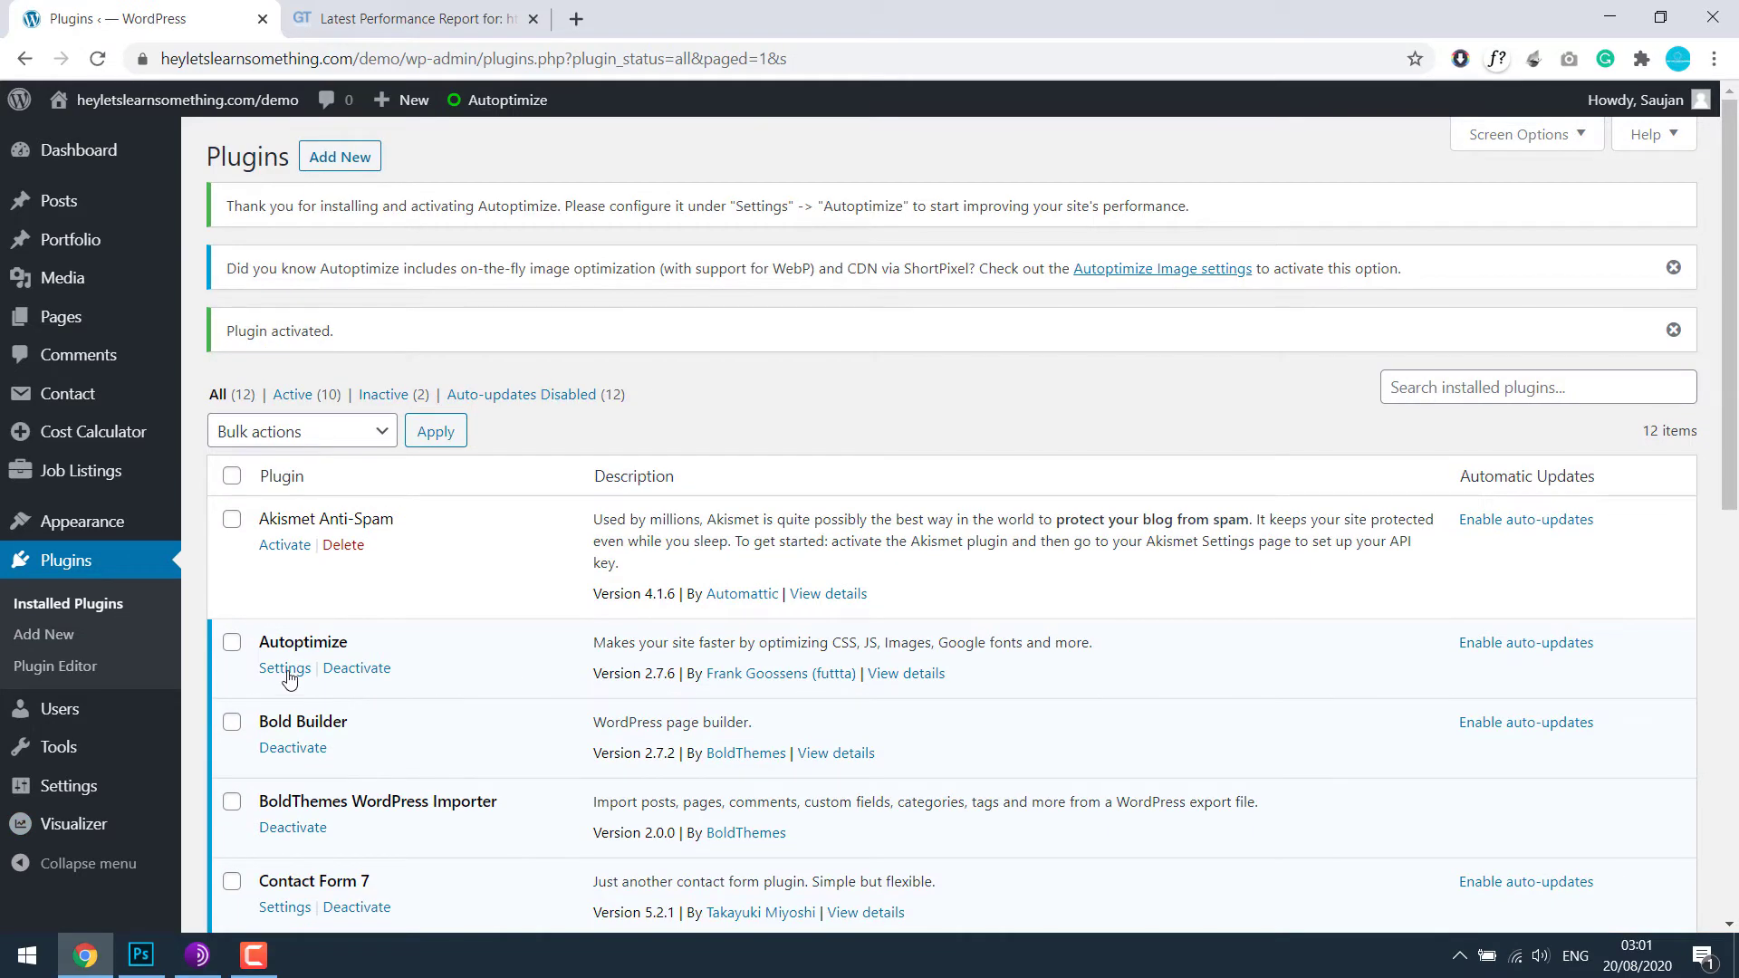
Step: In Autoptimize settings, enable JavaScript code optimization and save with Empty Cache
left_click(285, 669)
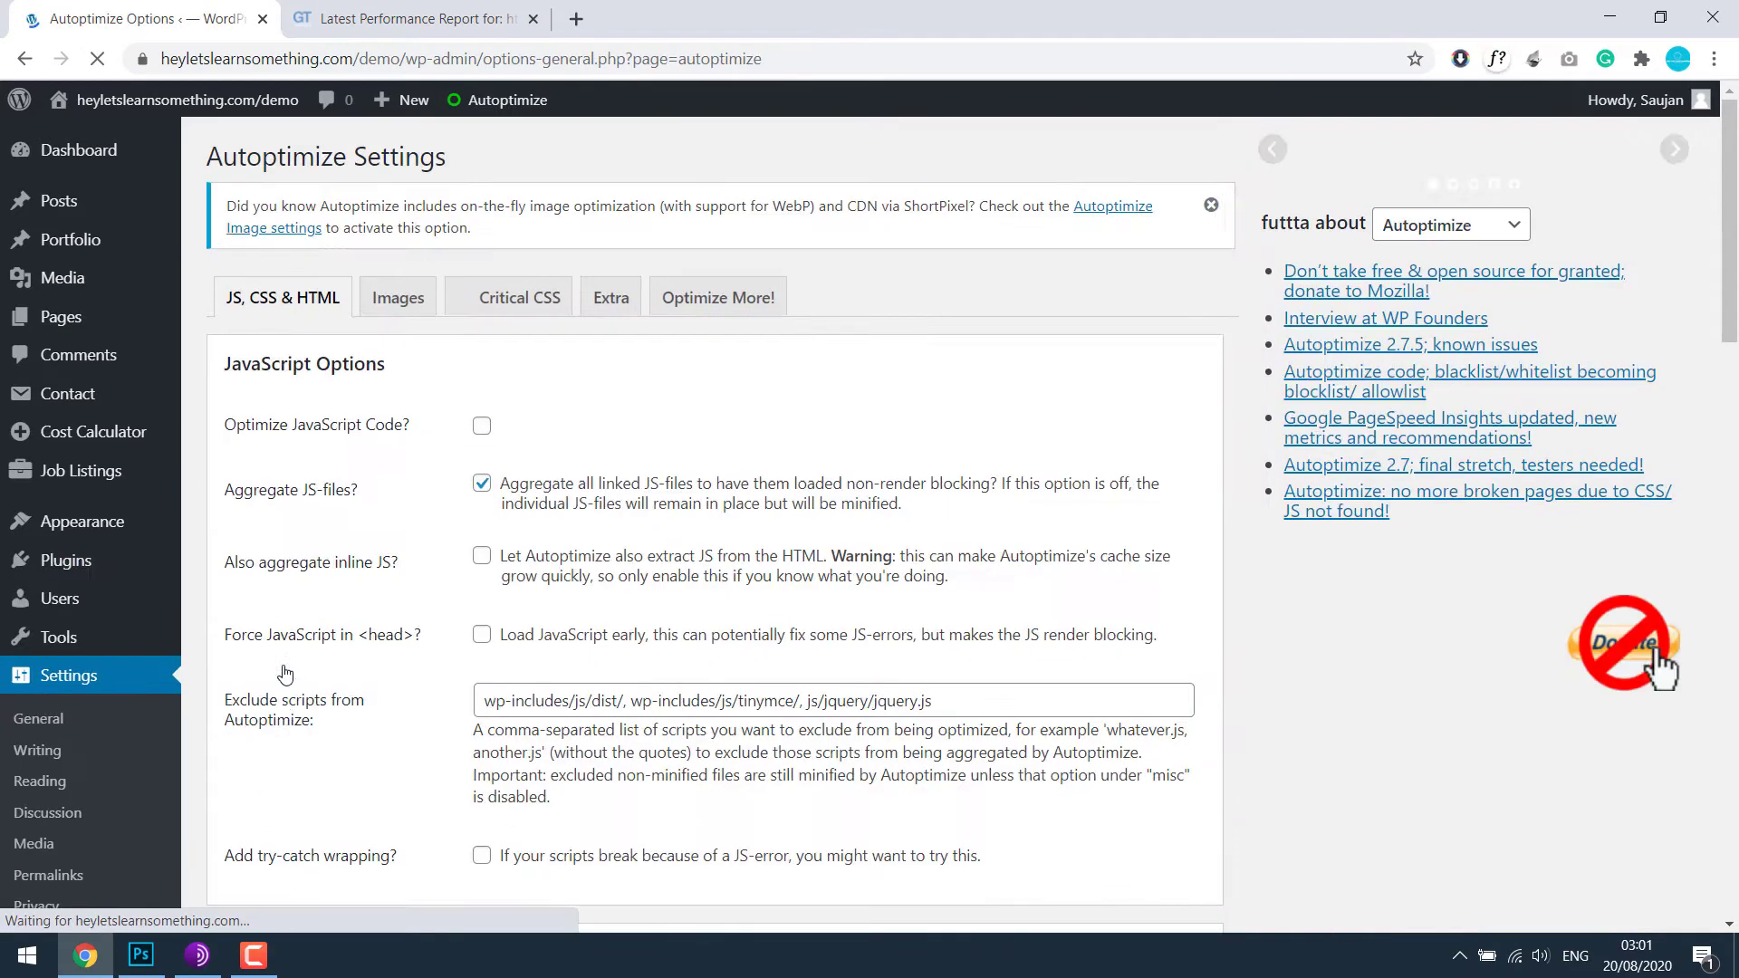
left_click(481, 425)
scroll(553, 416, "down", 1)
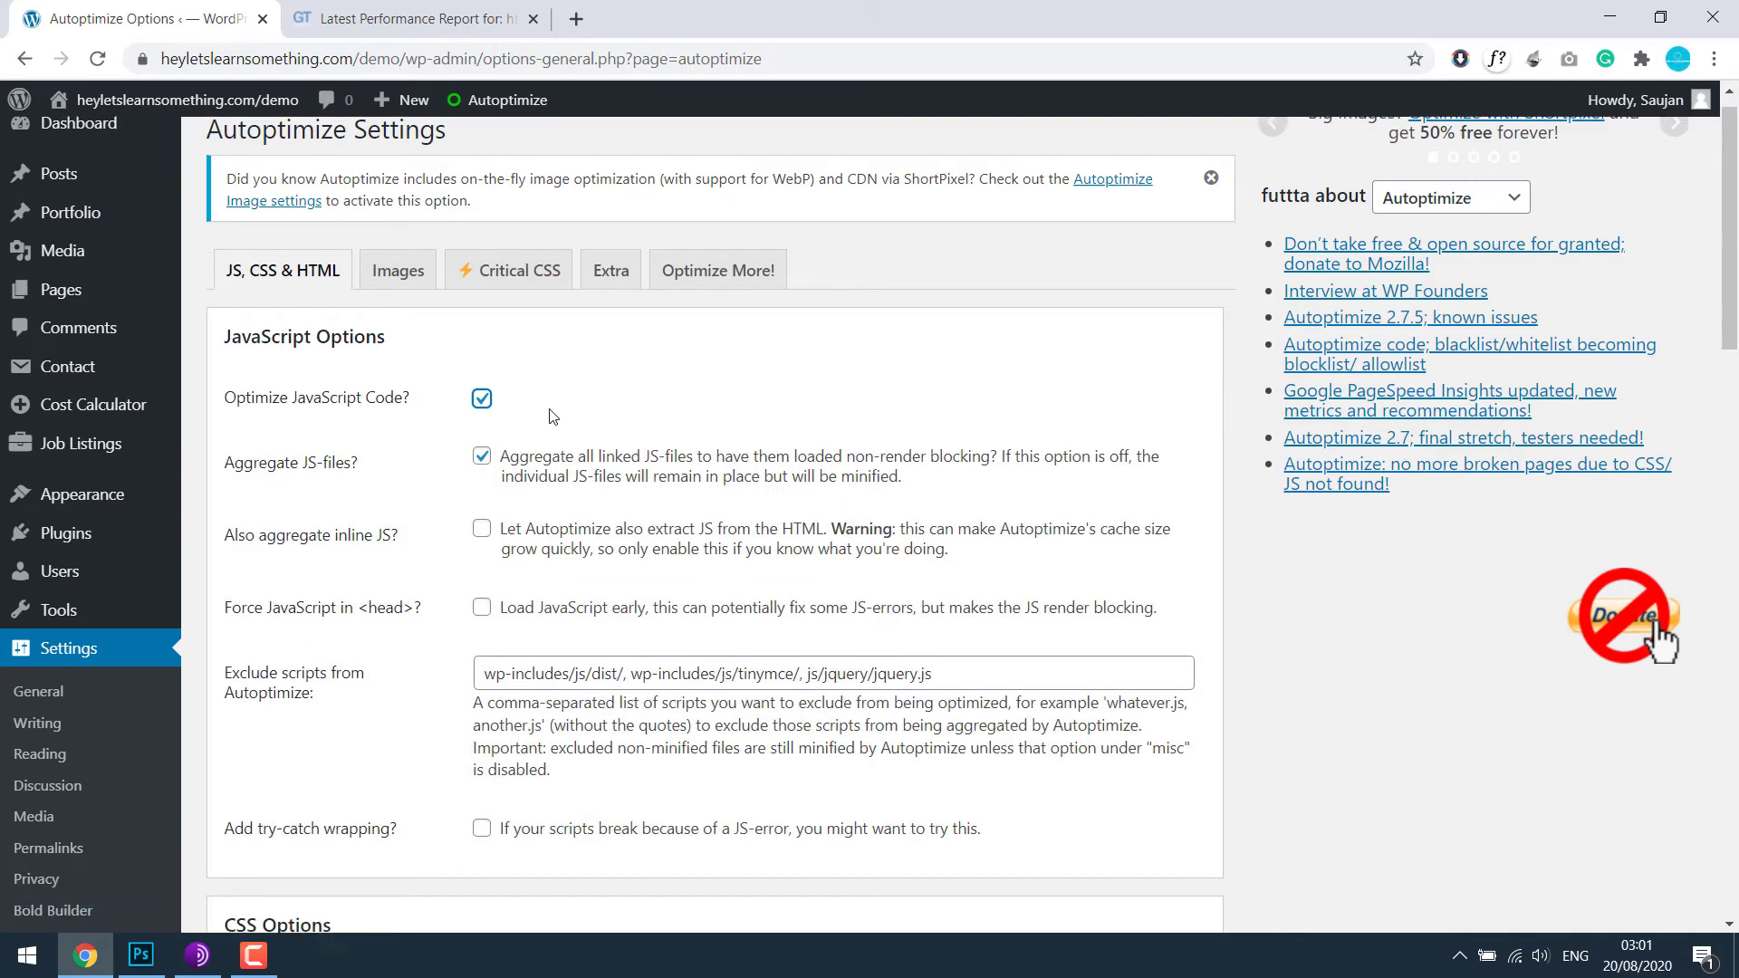
scroll(553, 416, "down", 2)
scroll(444, 402, "down", 4)
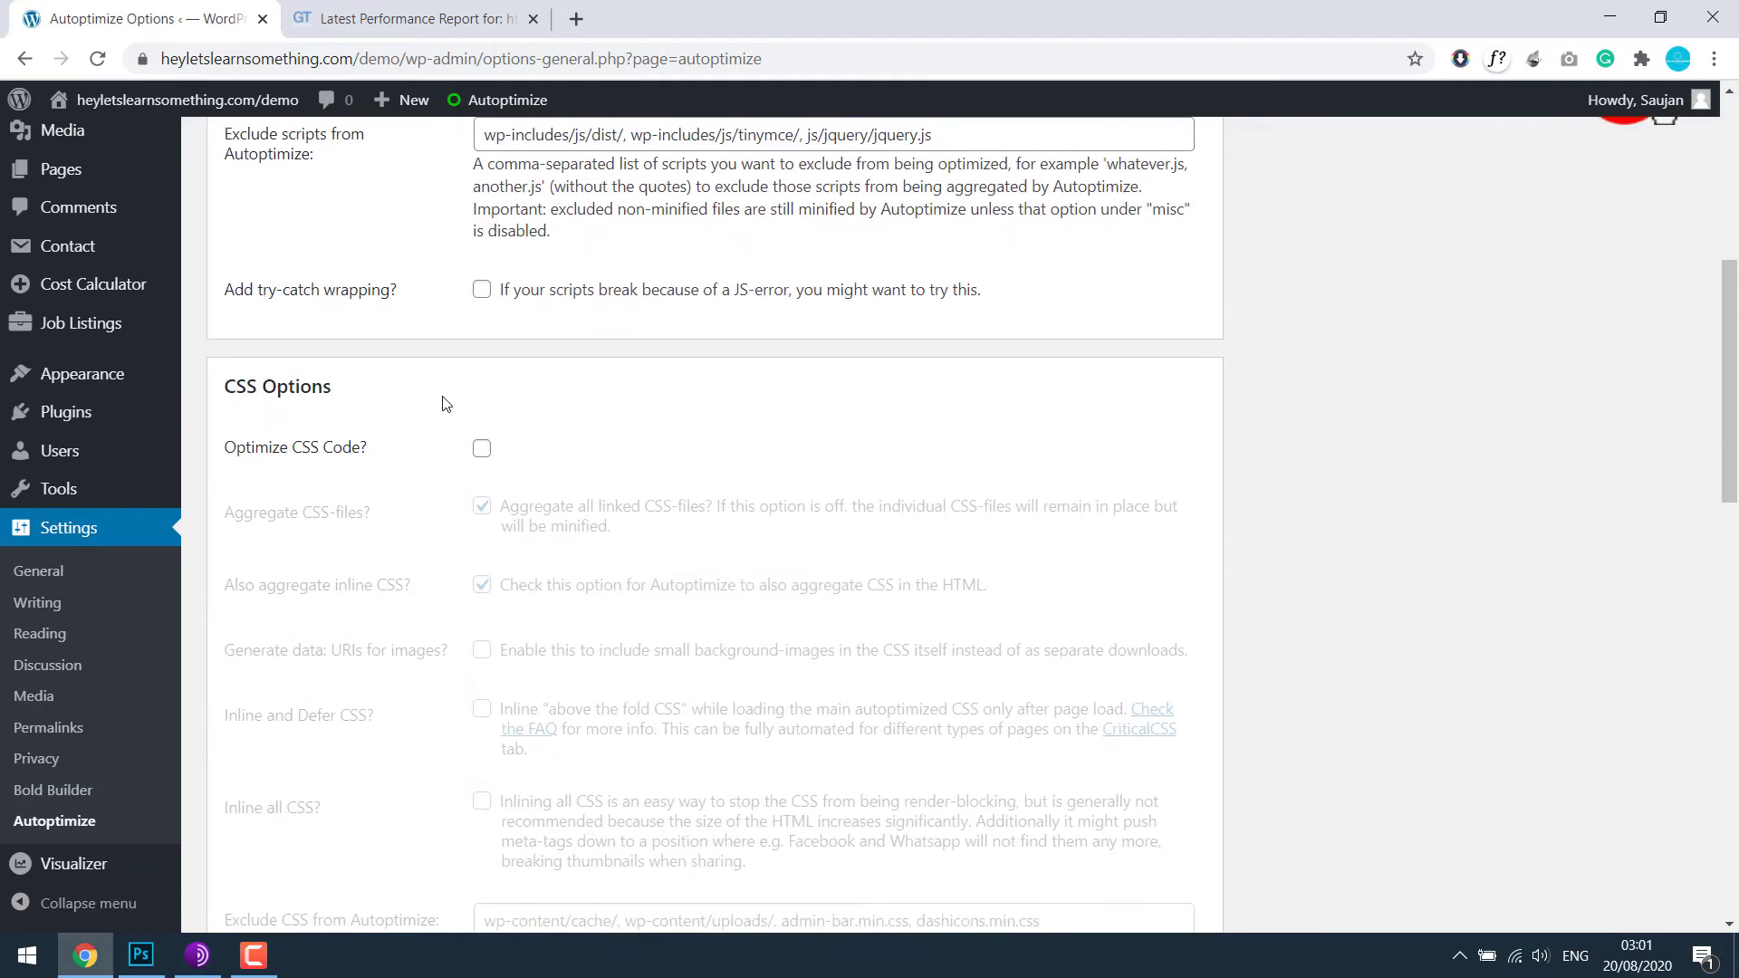
scroll(553, 444, "down", 8)
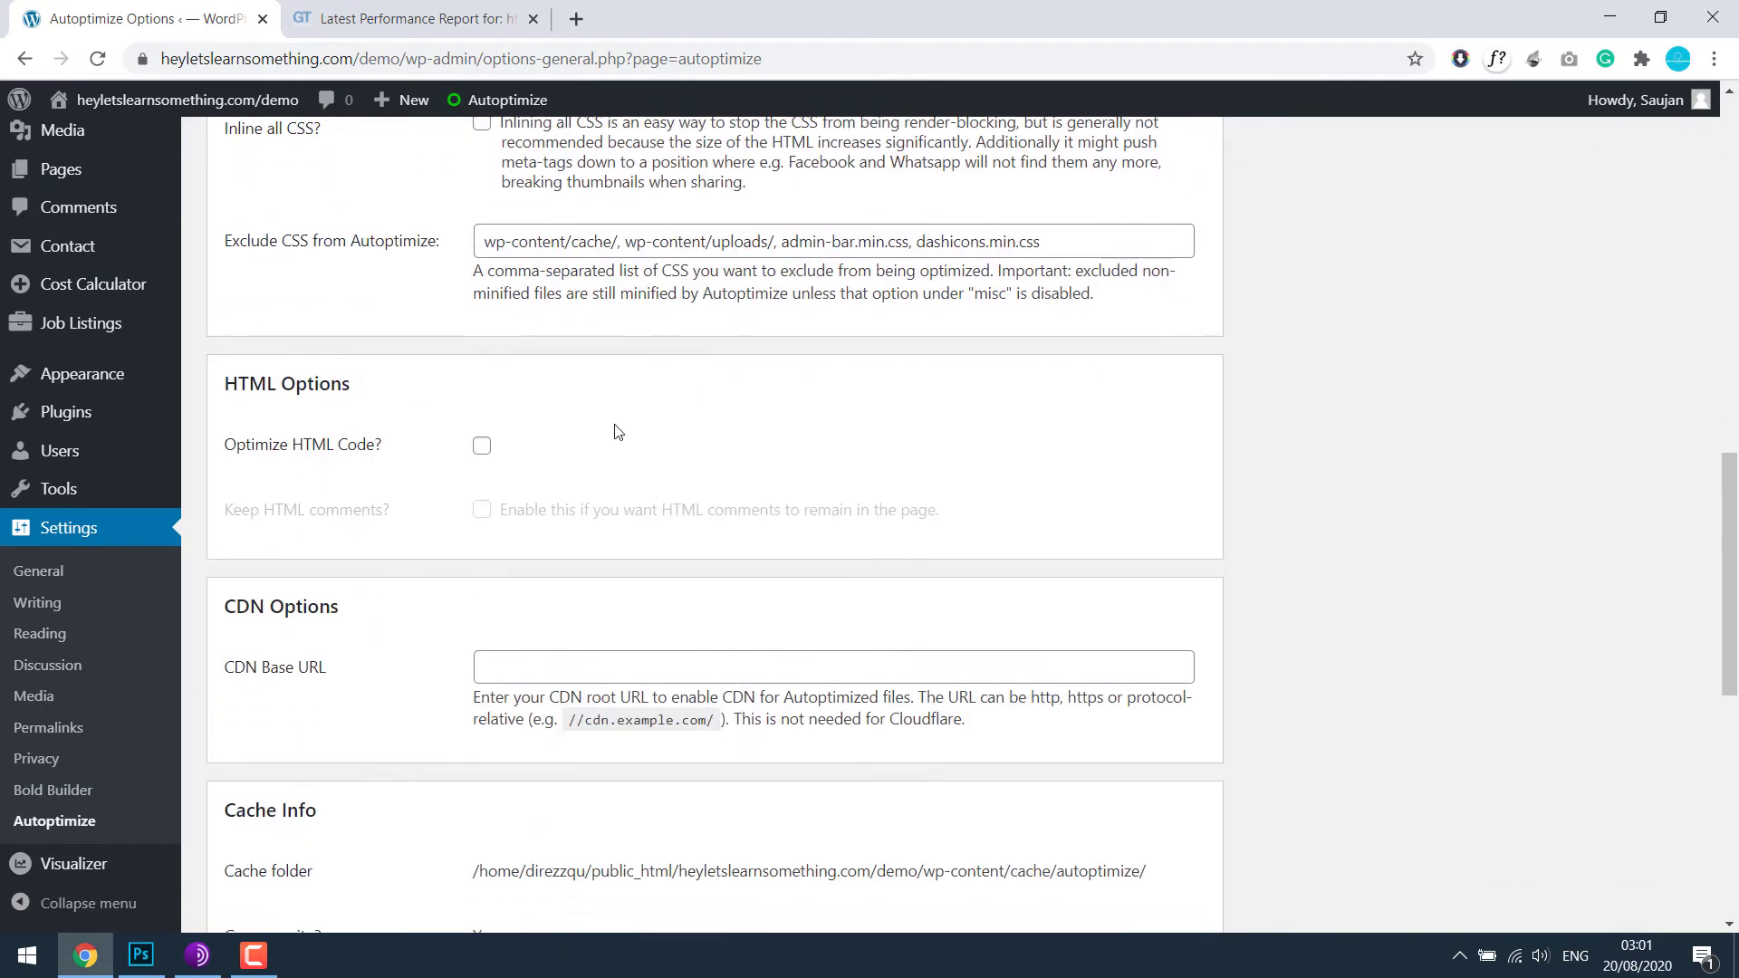
scroll(561, 444, "down", 3)
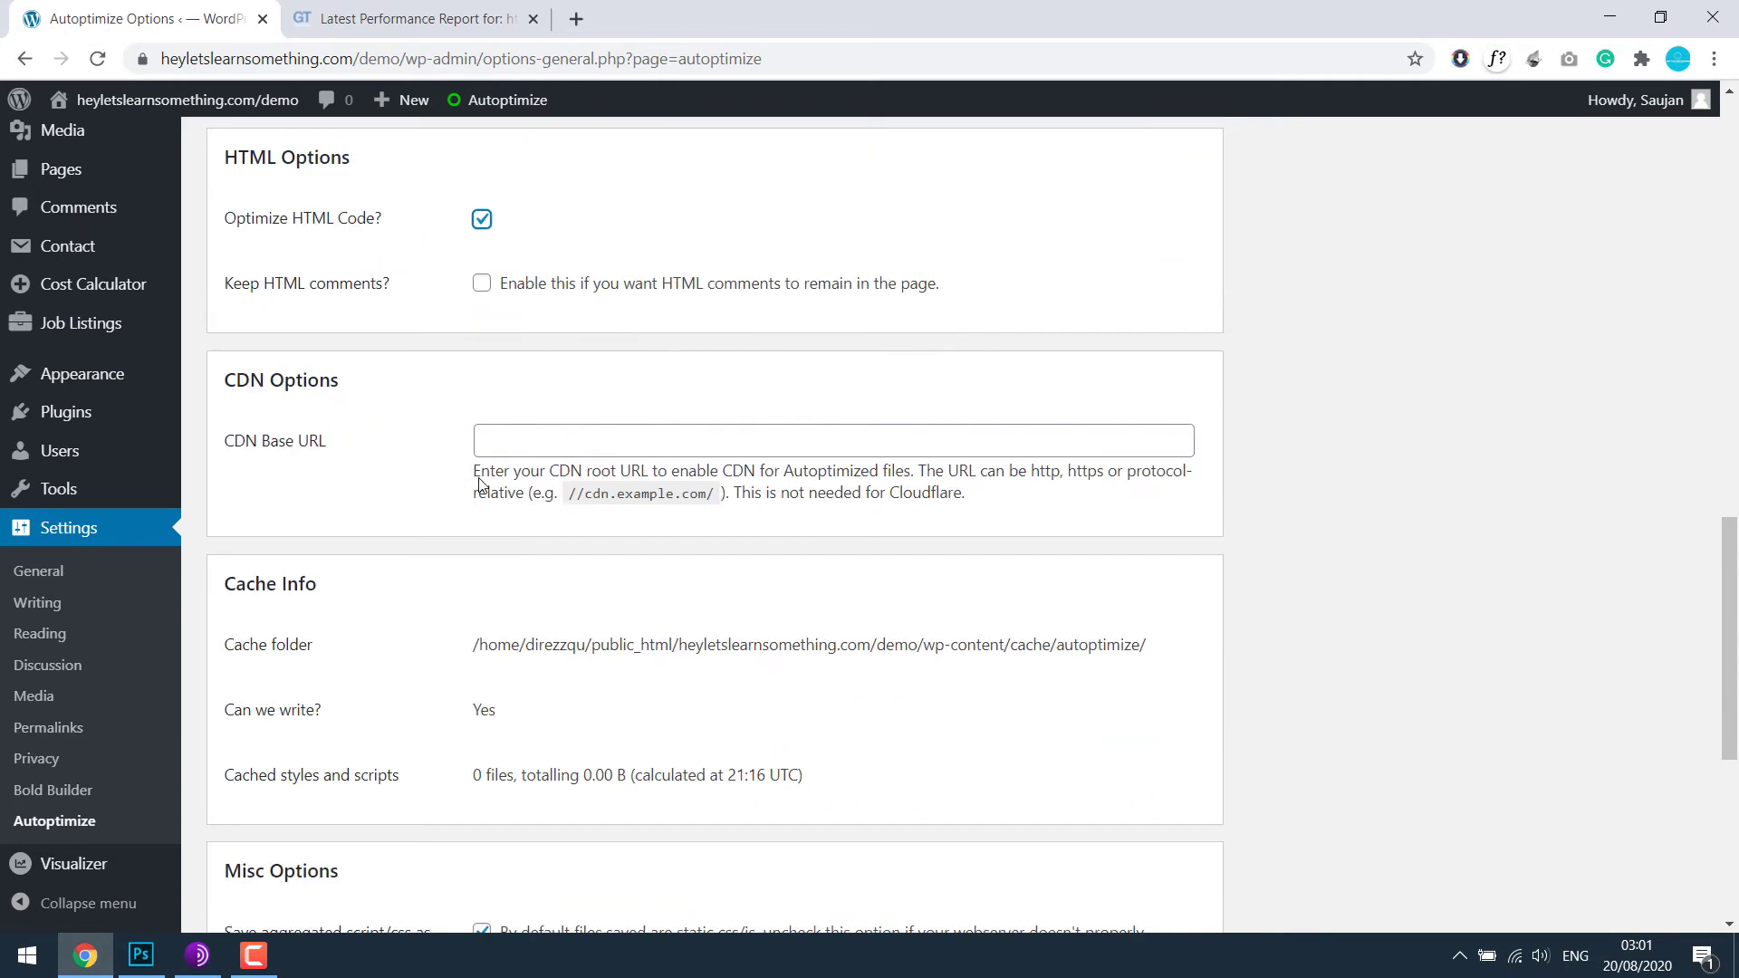
scroll(536, 389, "down", 6)
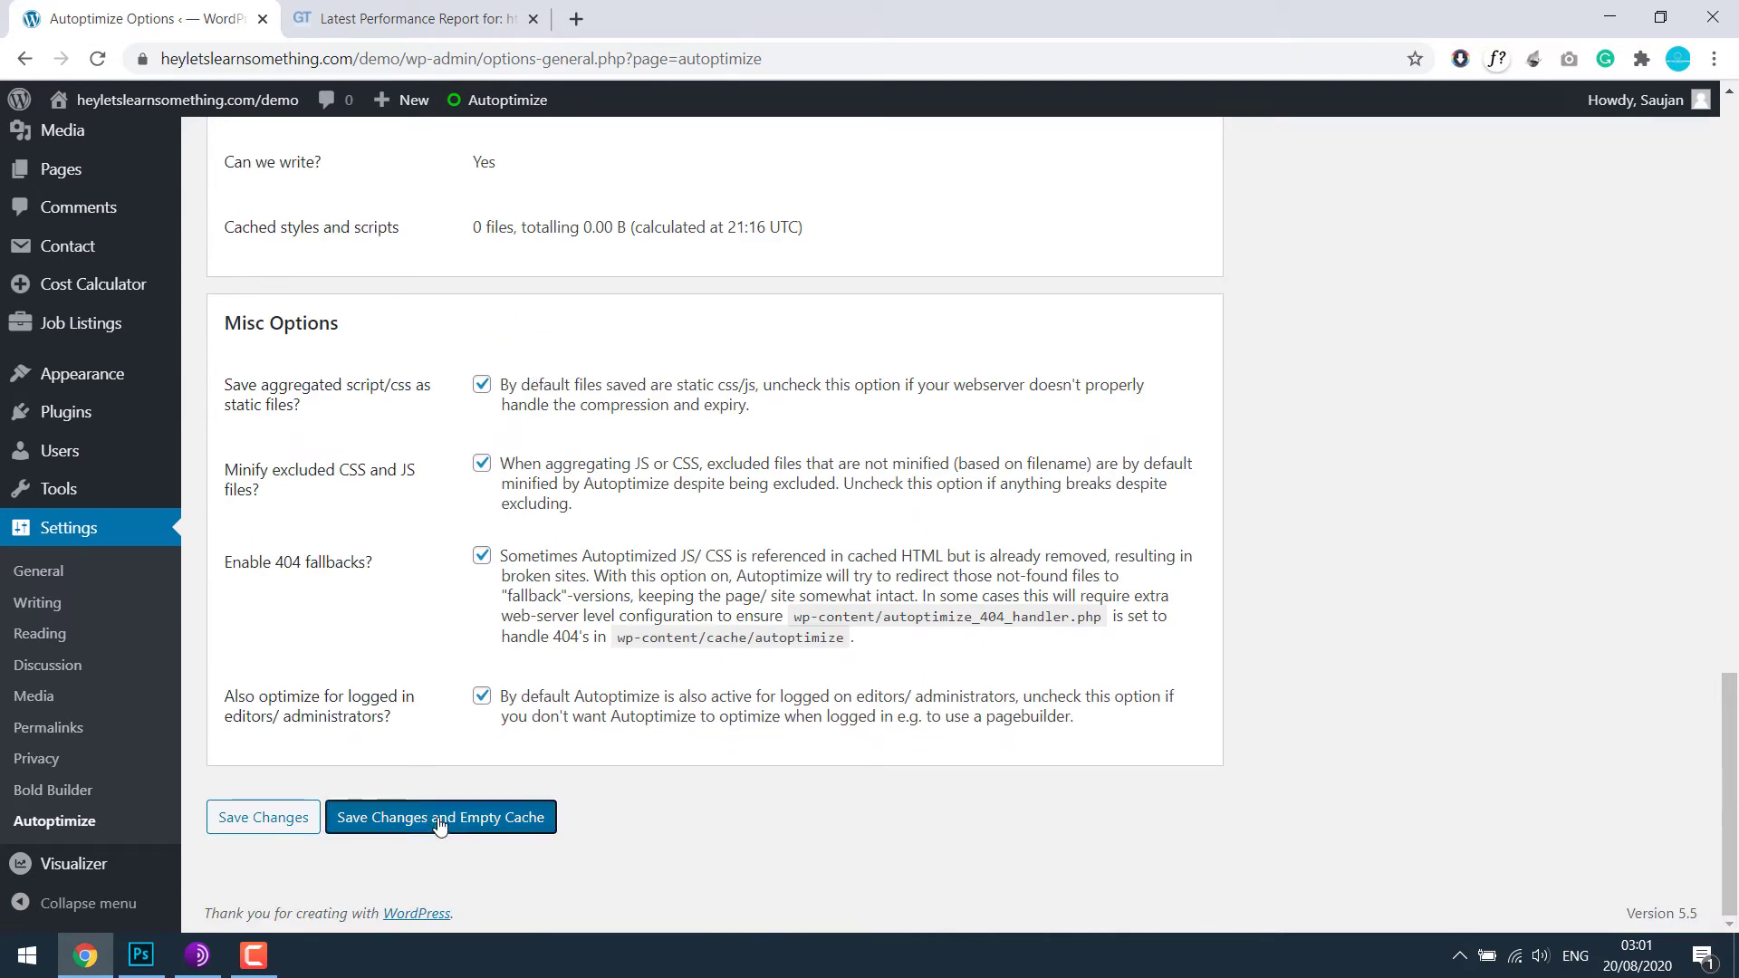
left_click(440, 821)
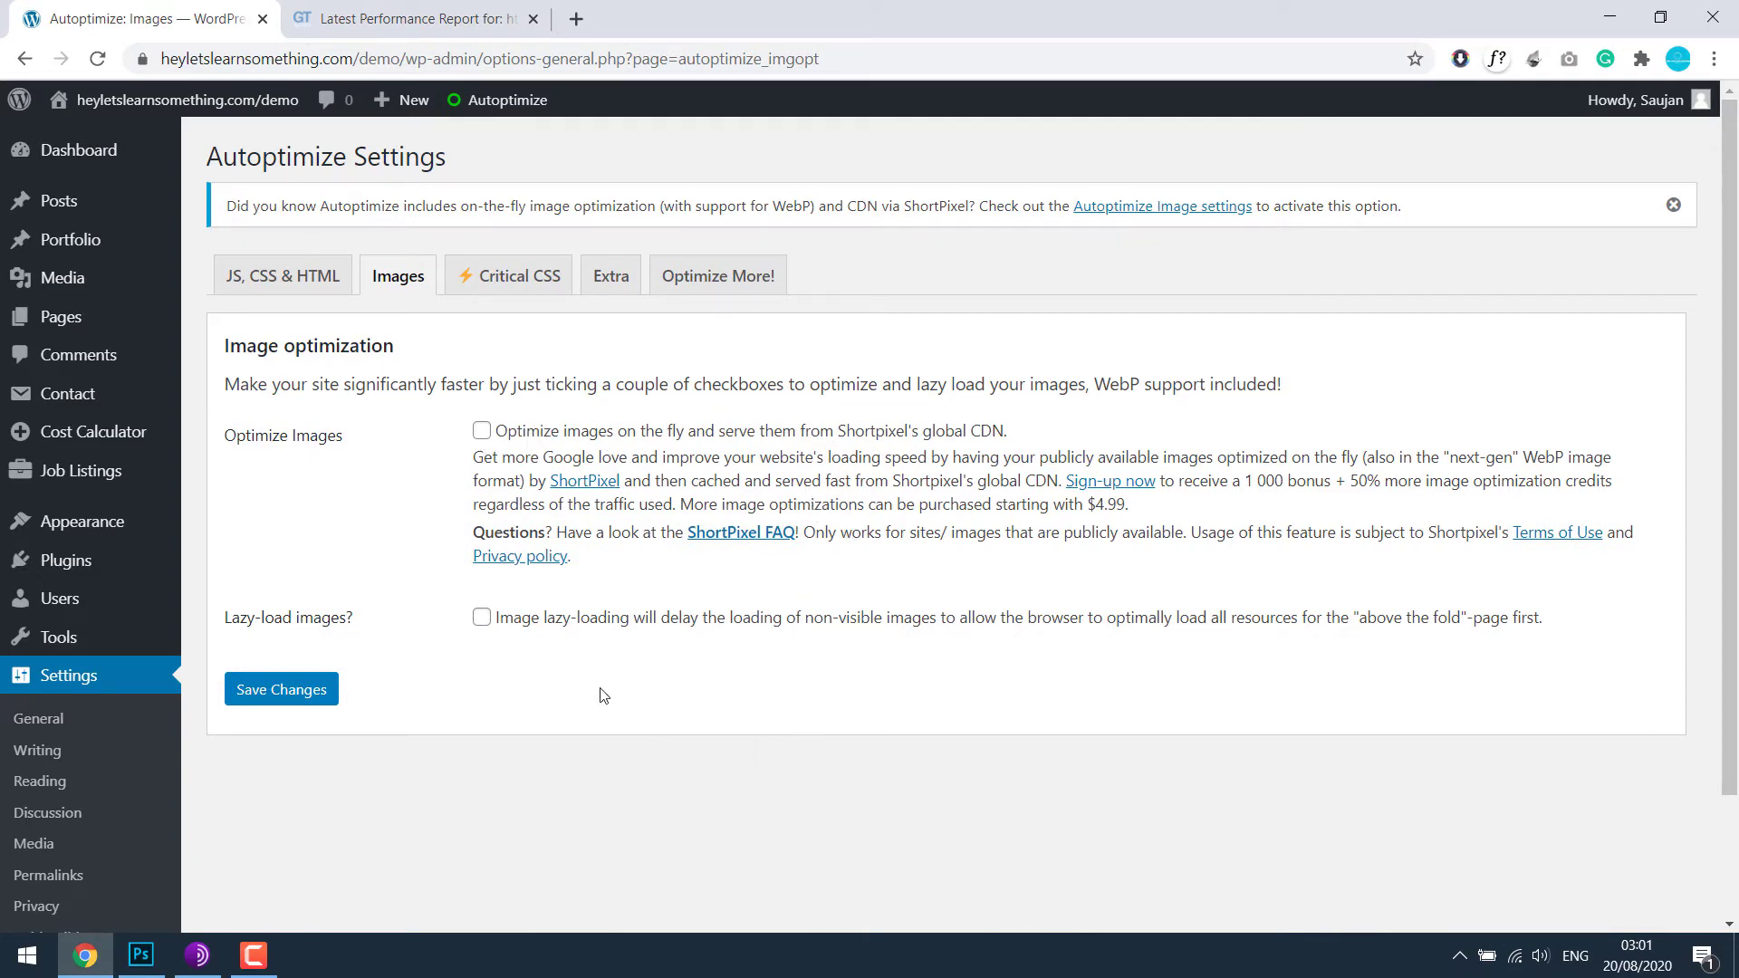
Step: Enable and save Autoptimize's lazy-load images option, check the Critical CSS tab, then open Add Plugins
left_click(483, 619)
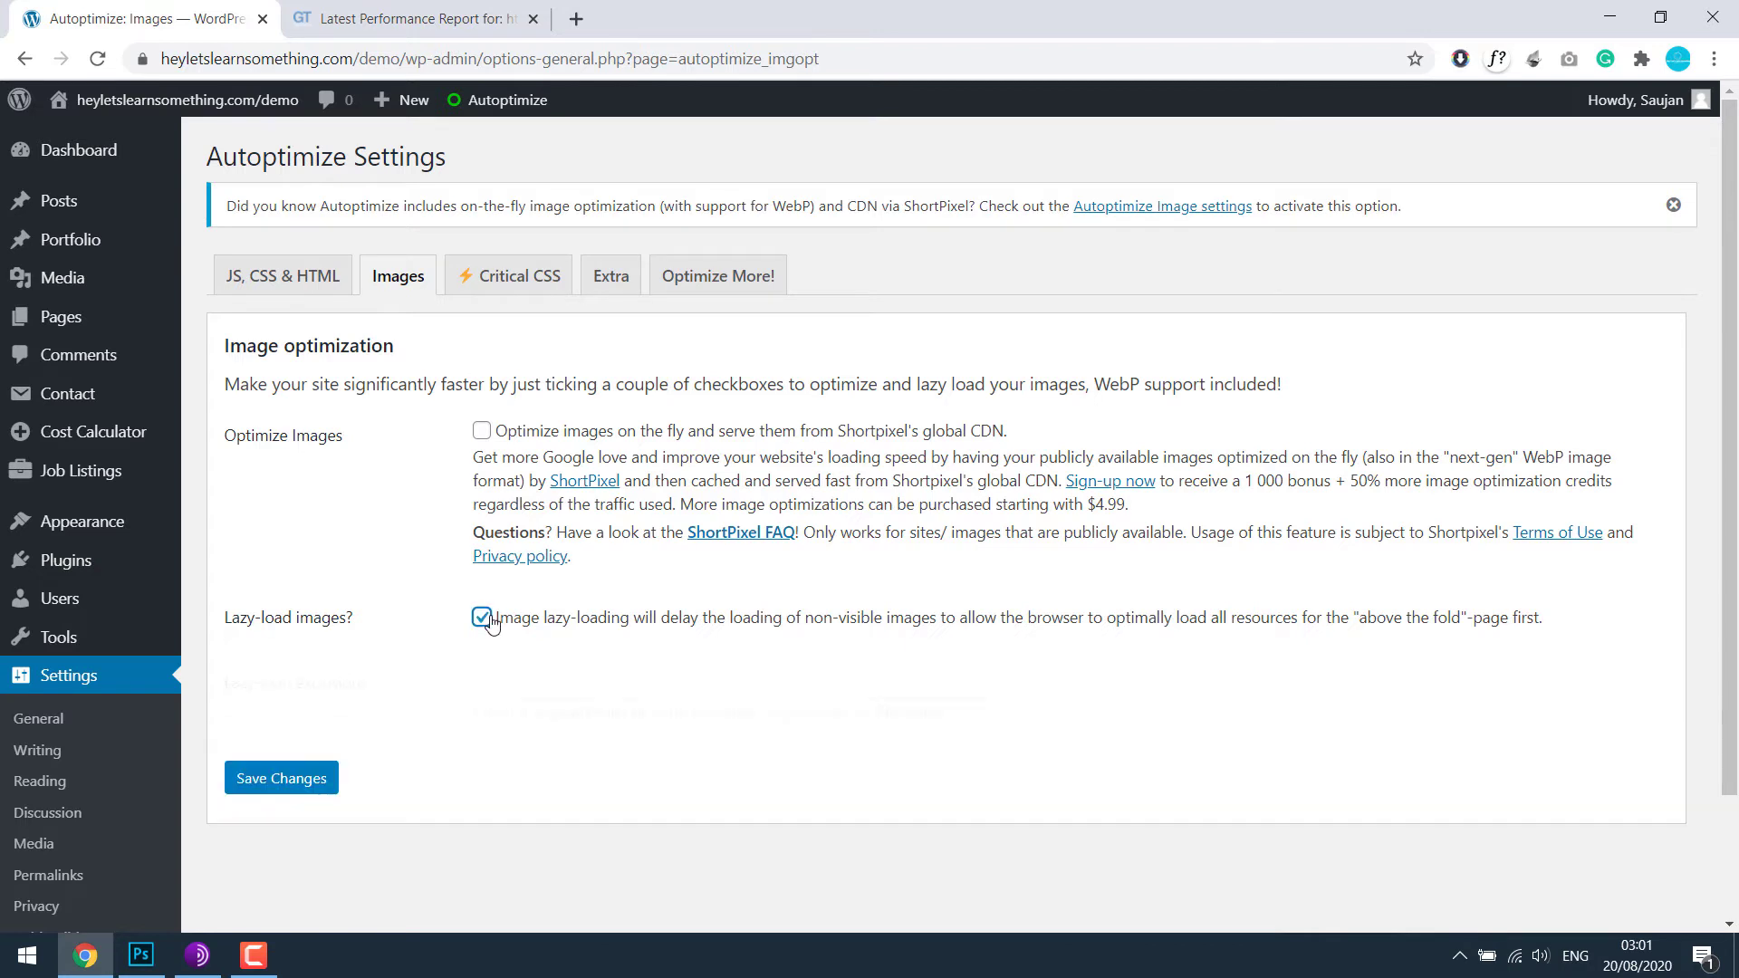
left_click(328, 779)
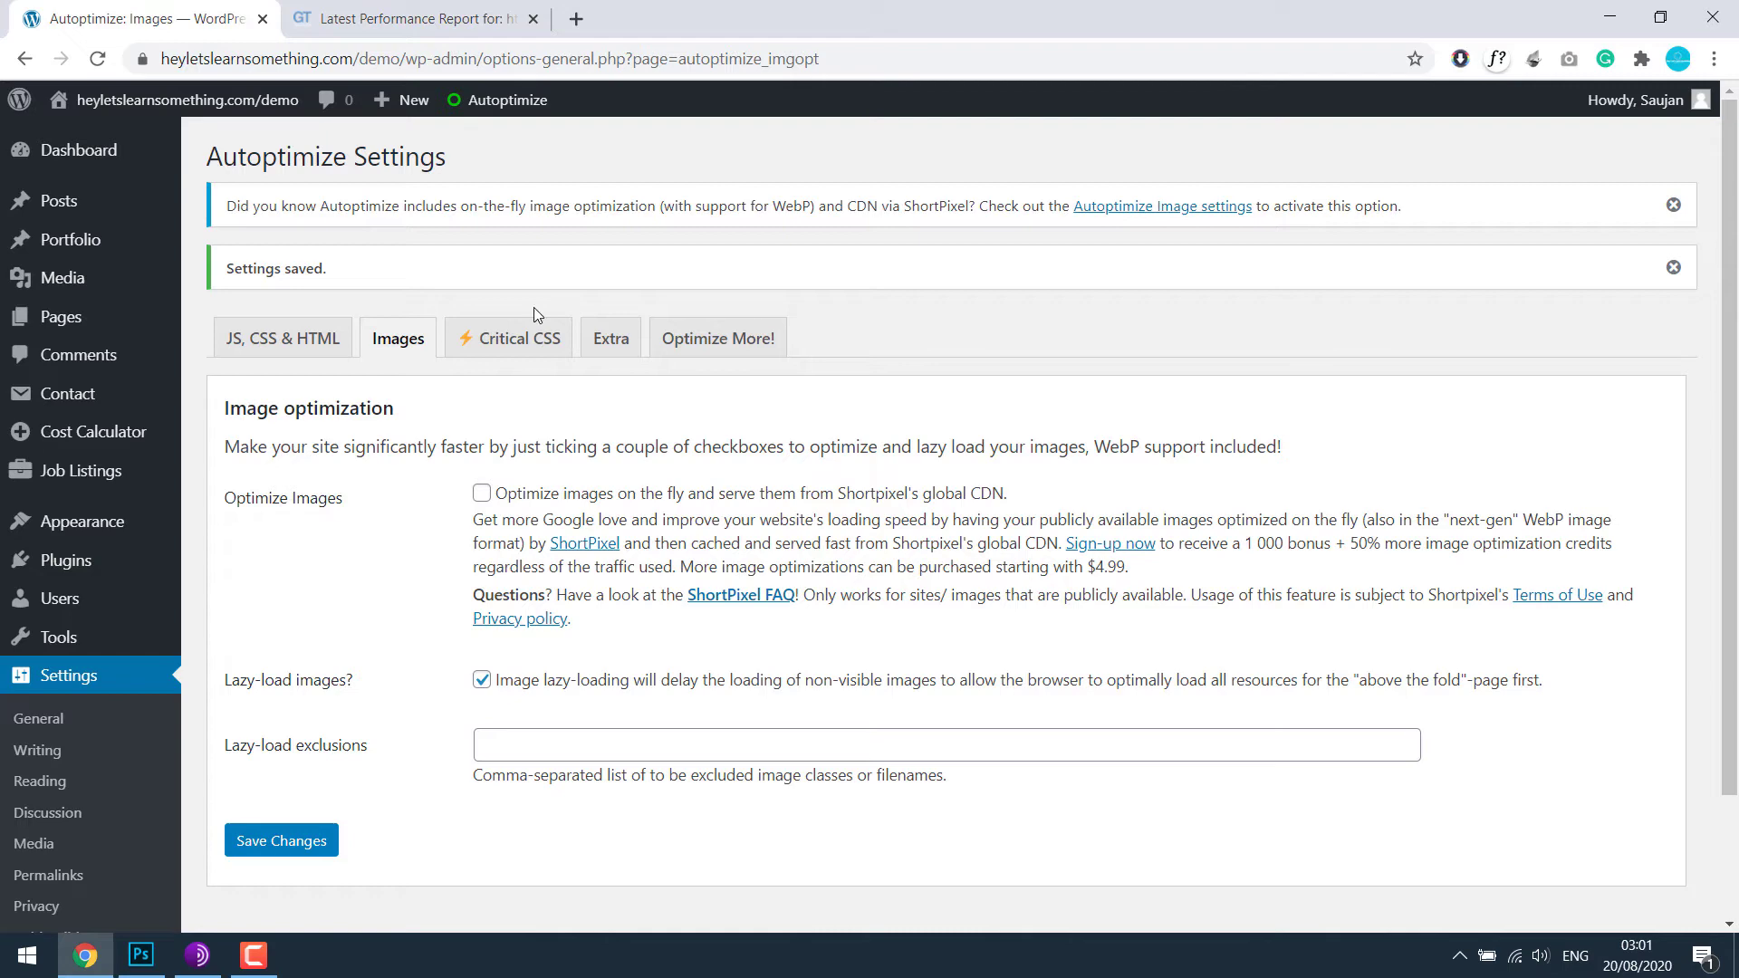
left_click(513, 343)
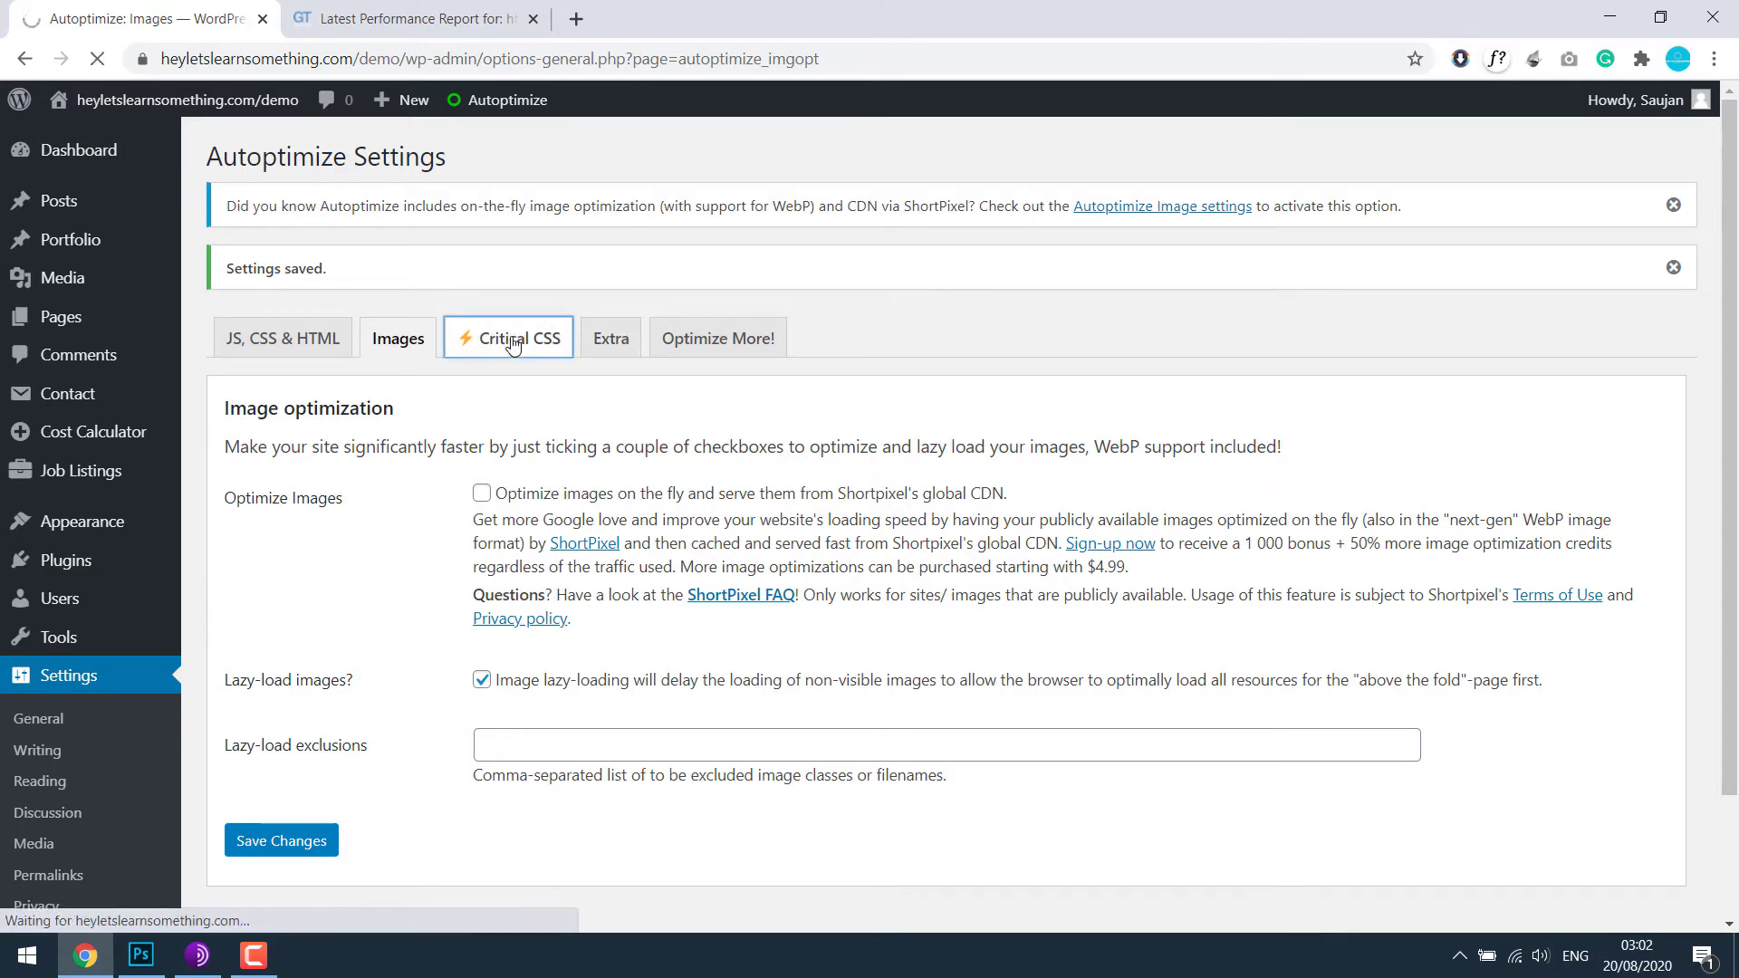
scroll(730, 517, "down", 4)
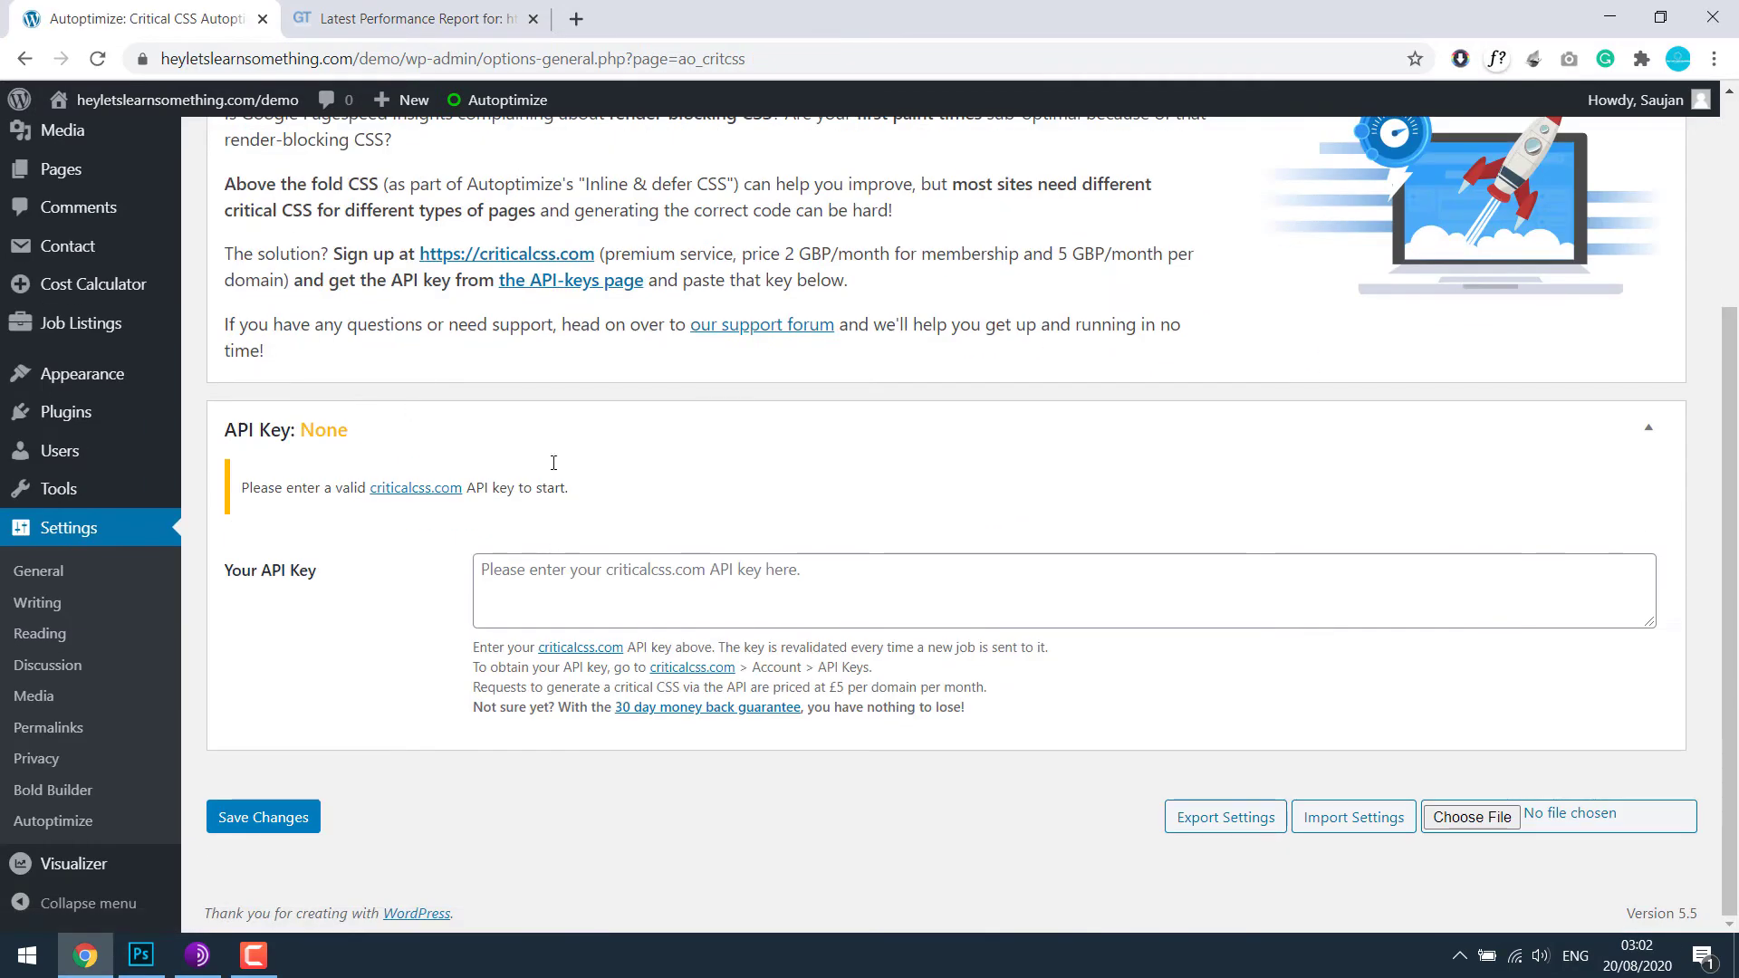
scroll(536, 454, "up", 3)
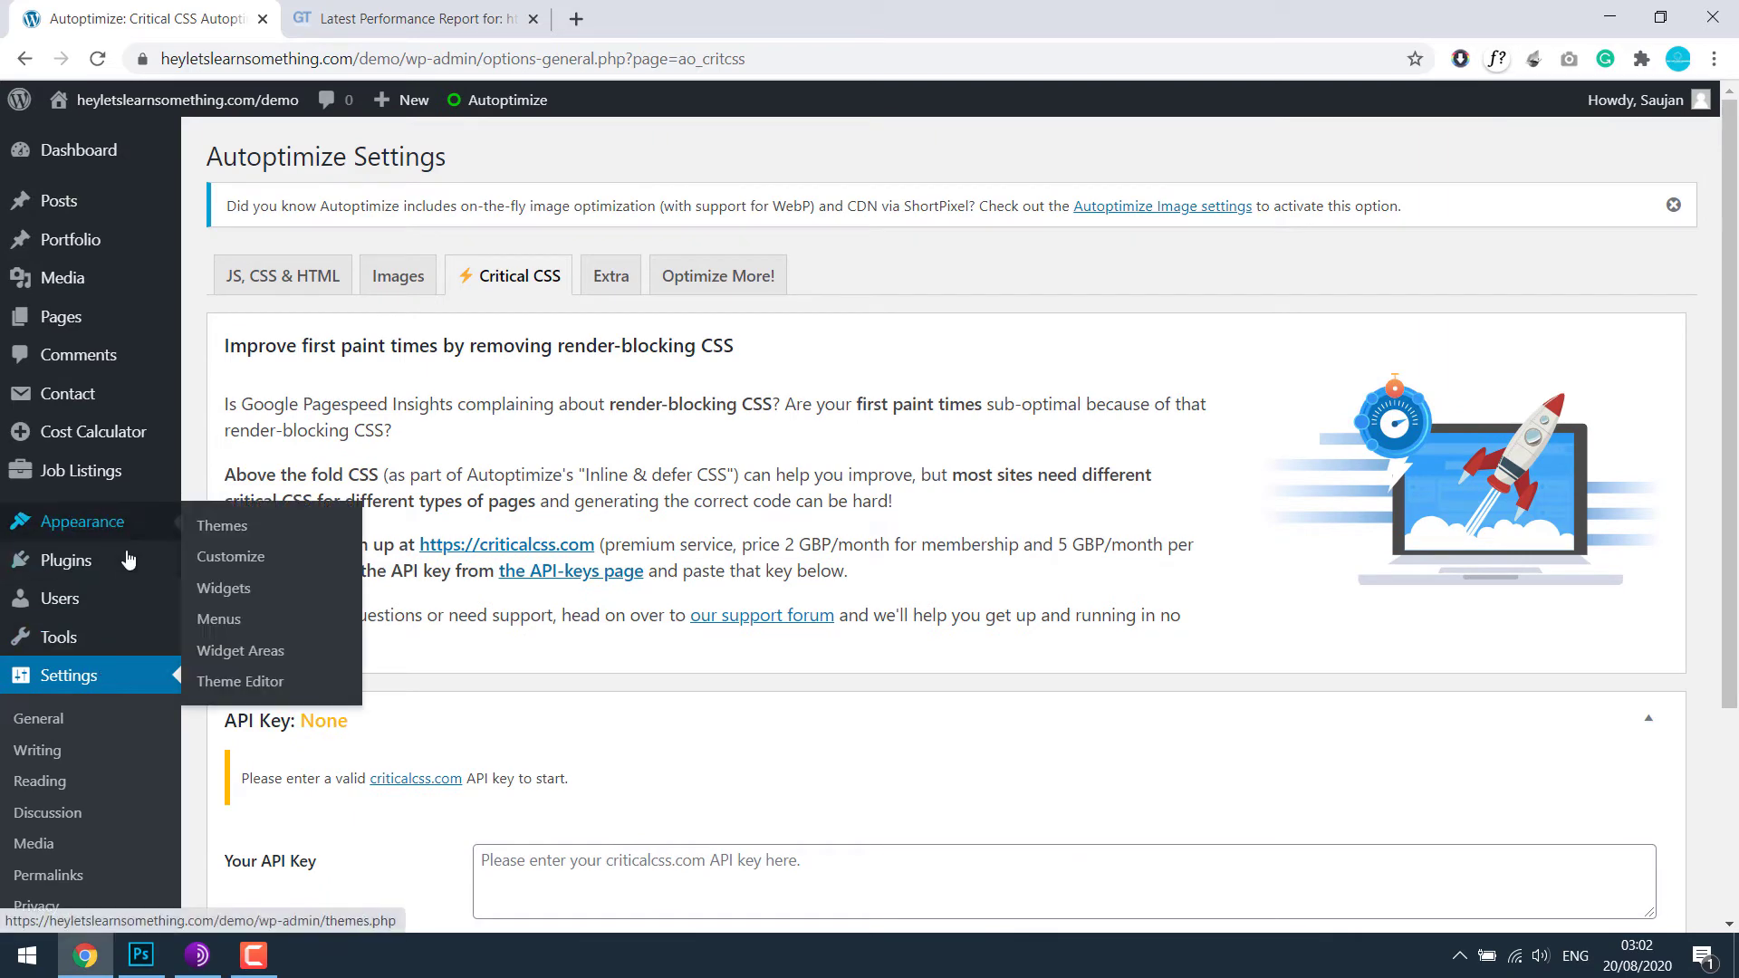
mouse_move(109, 560)
left_click(228, 599)
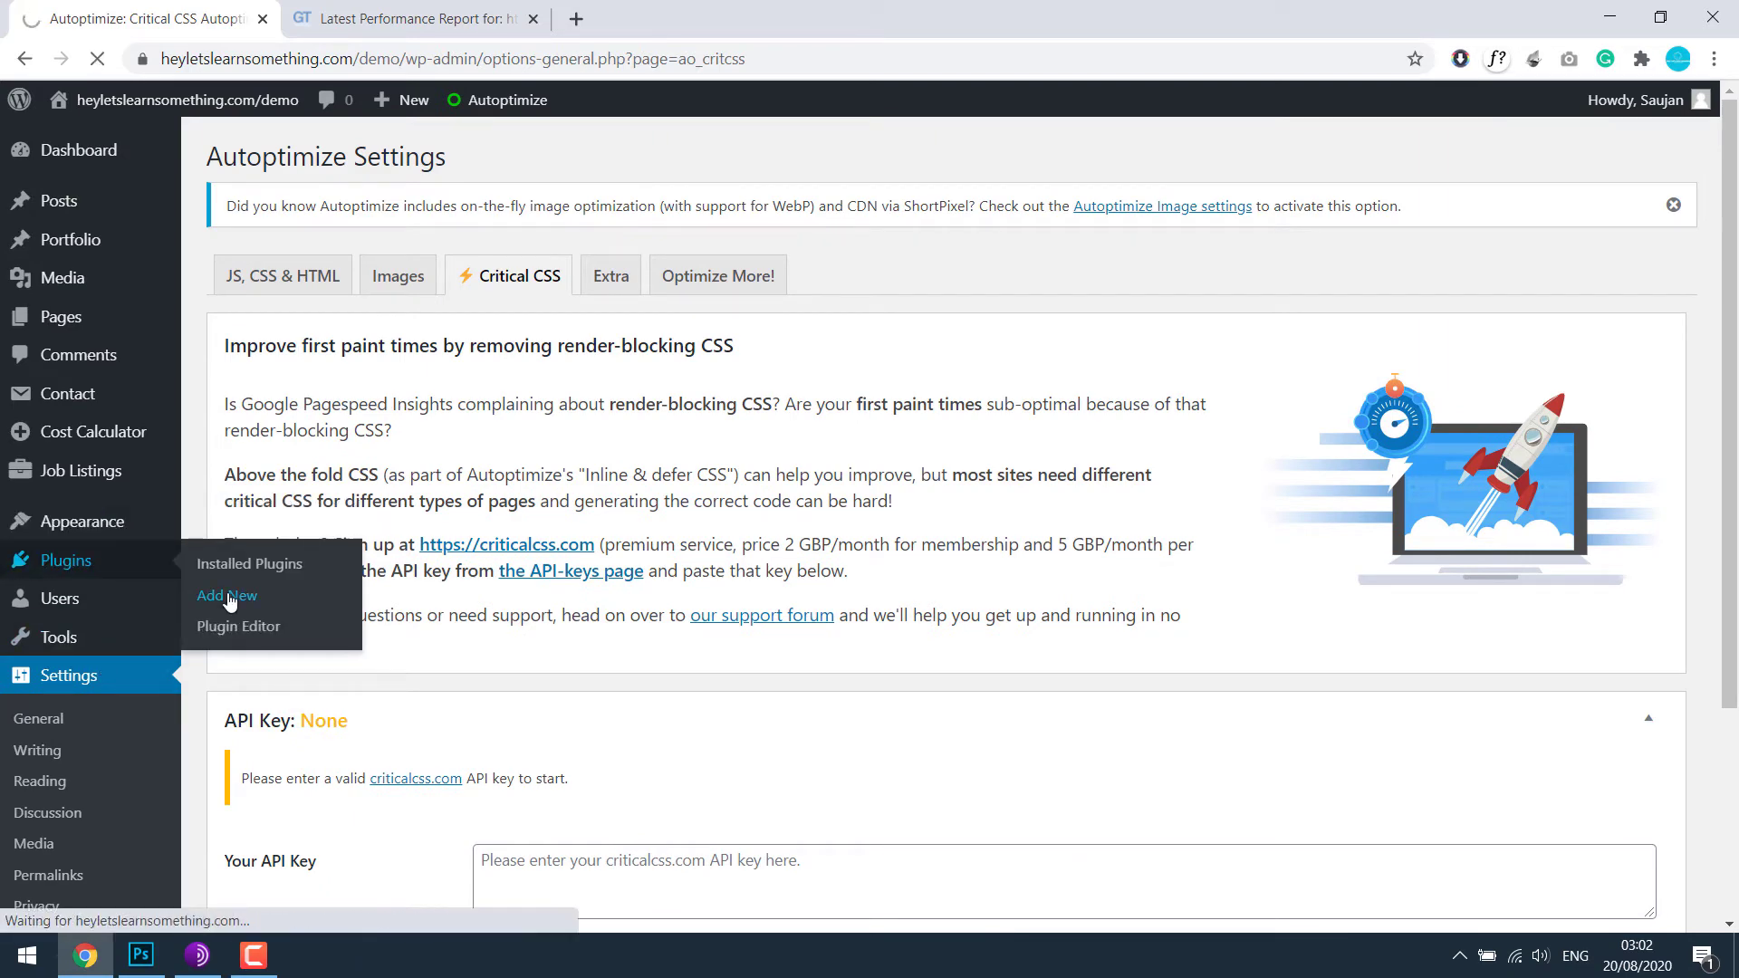
Step: Search 'wp r', then install and activate Lazy Load – Optimize Images by WP Rocket
left_click(1503, 278)
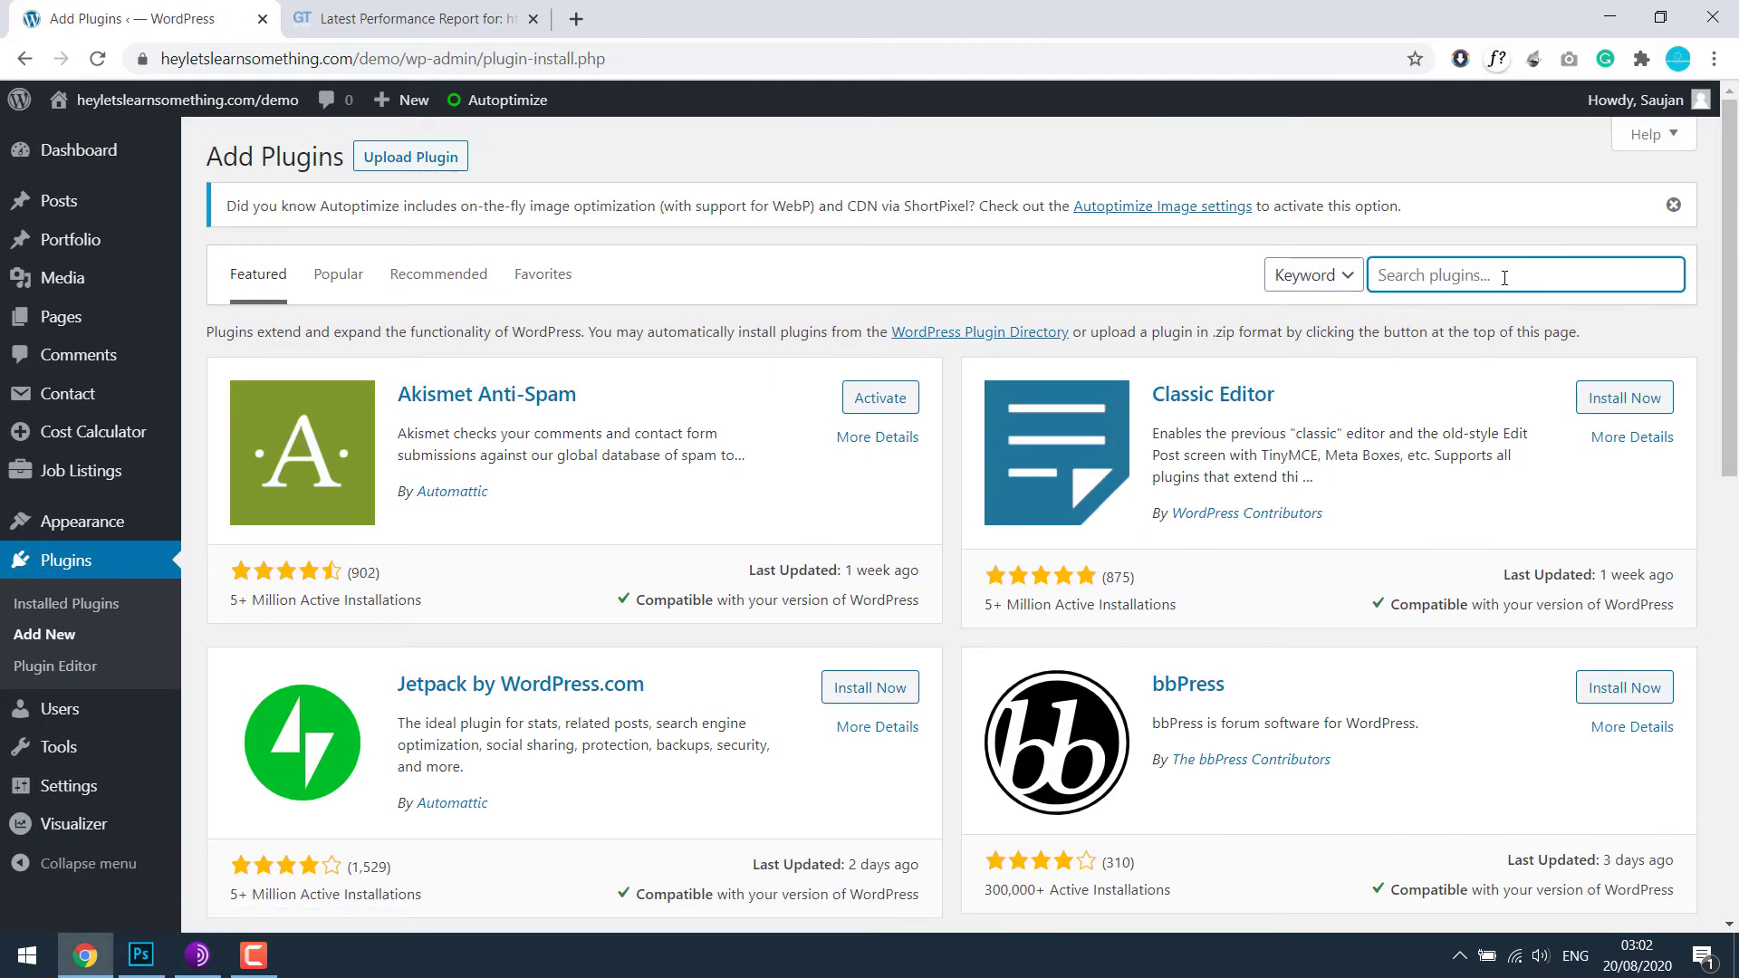
type("wp rocket")
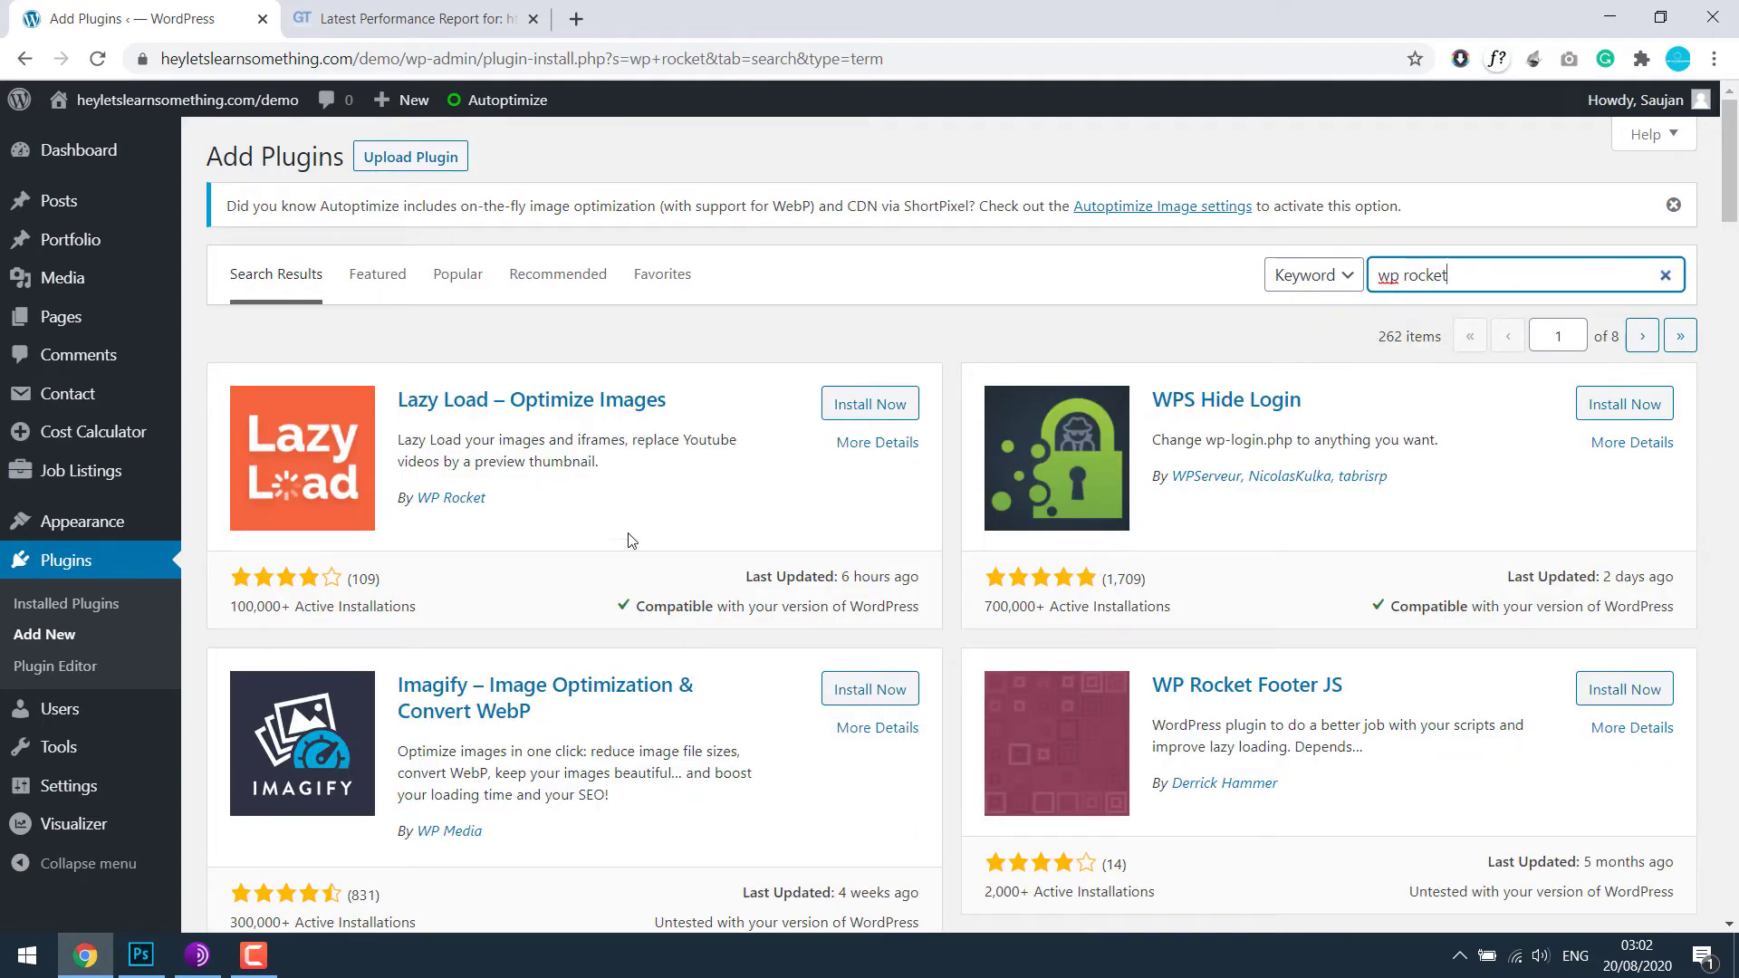
left_click(885, 407)
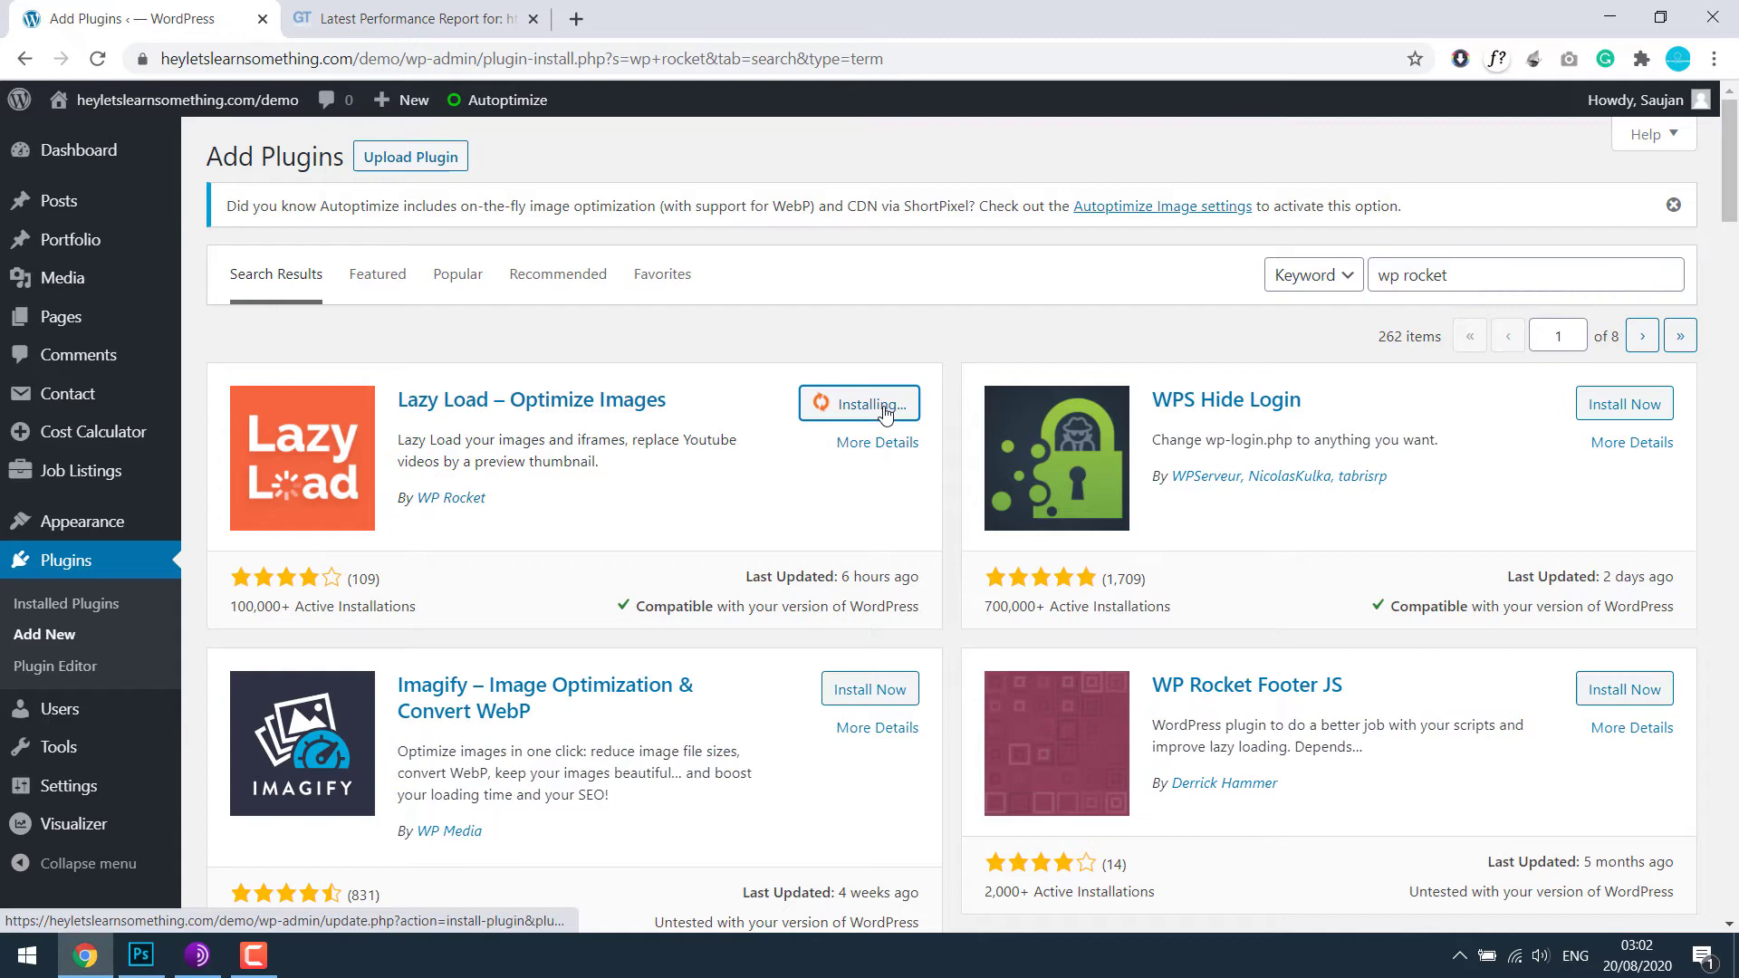
left_click(880, 408)
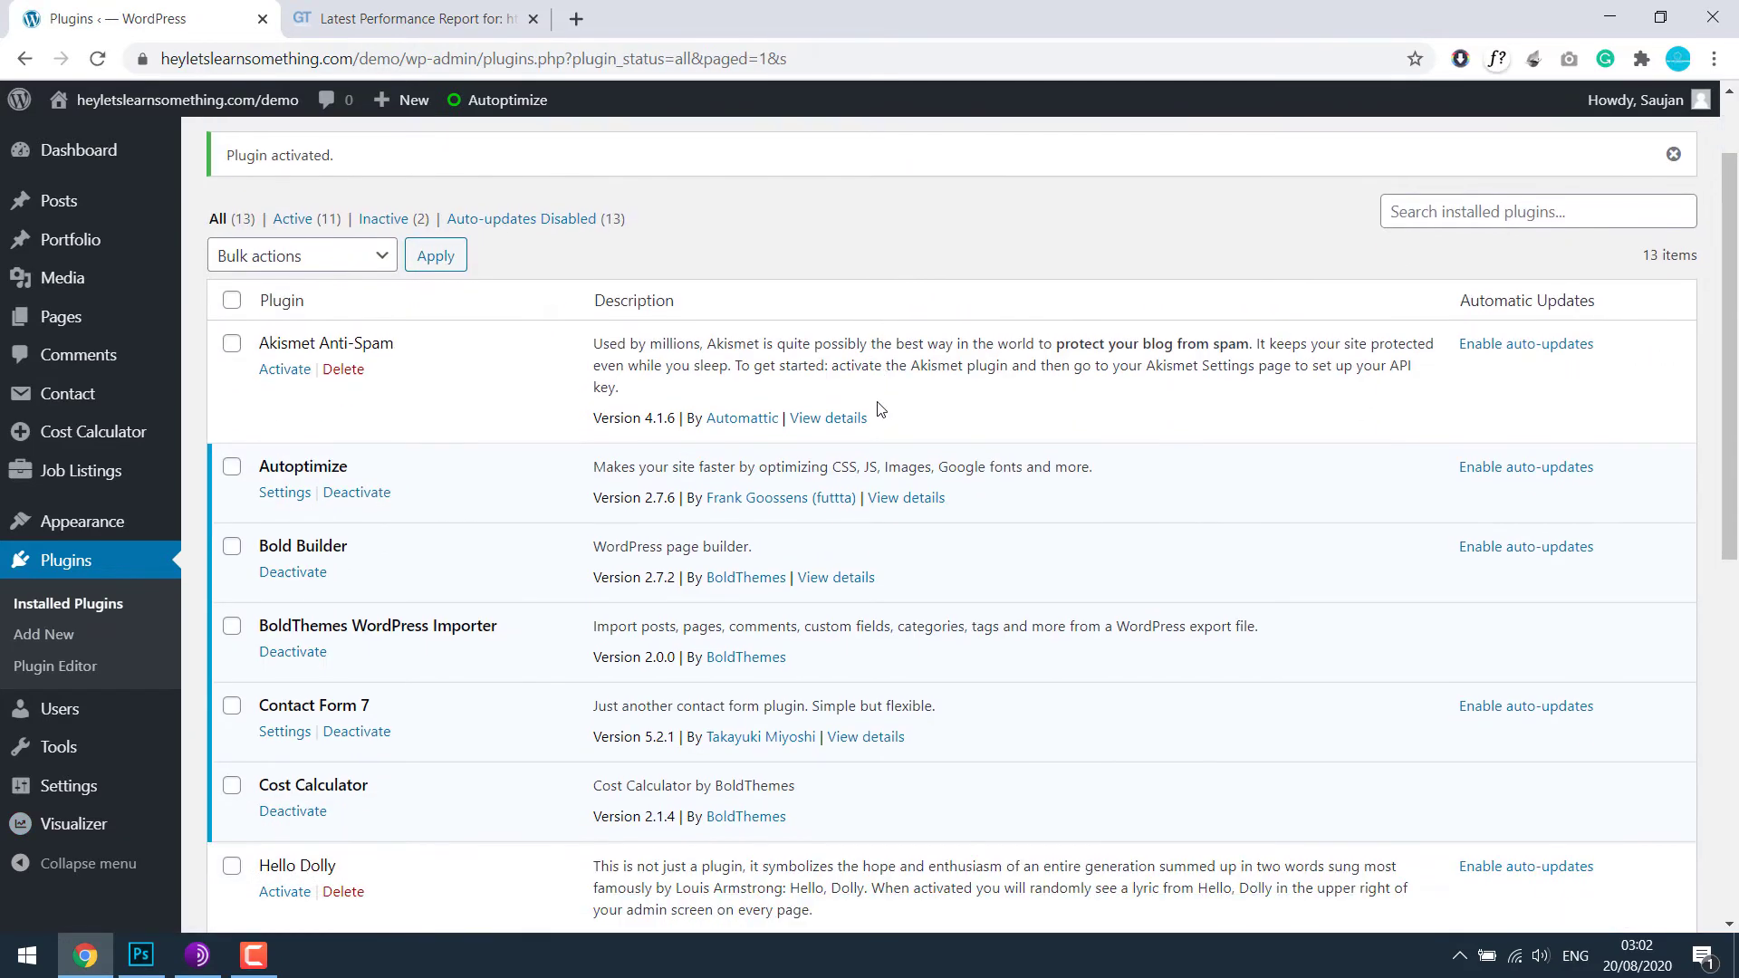
Step: In Lazy Load's settings, keep Images and Iframes & Videos lazy-loading on and save
scroll(879, 410, "down", 4)
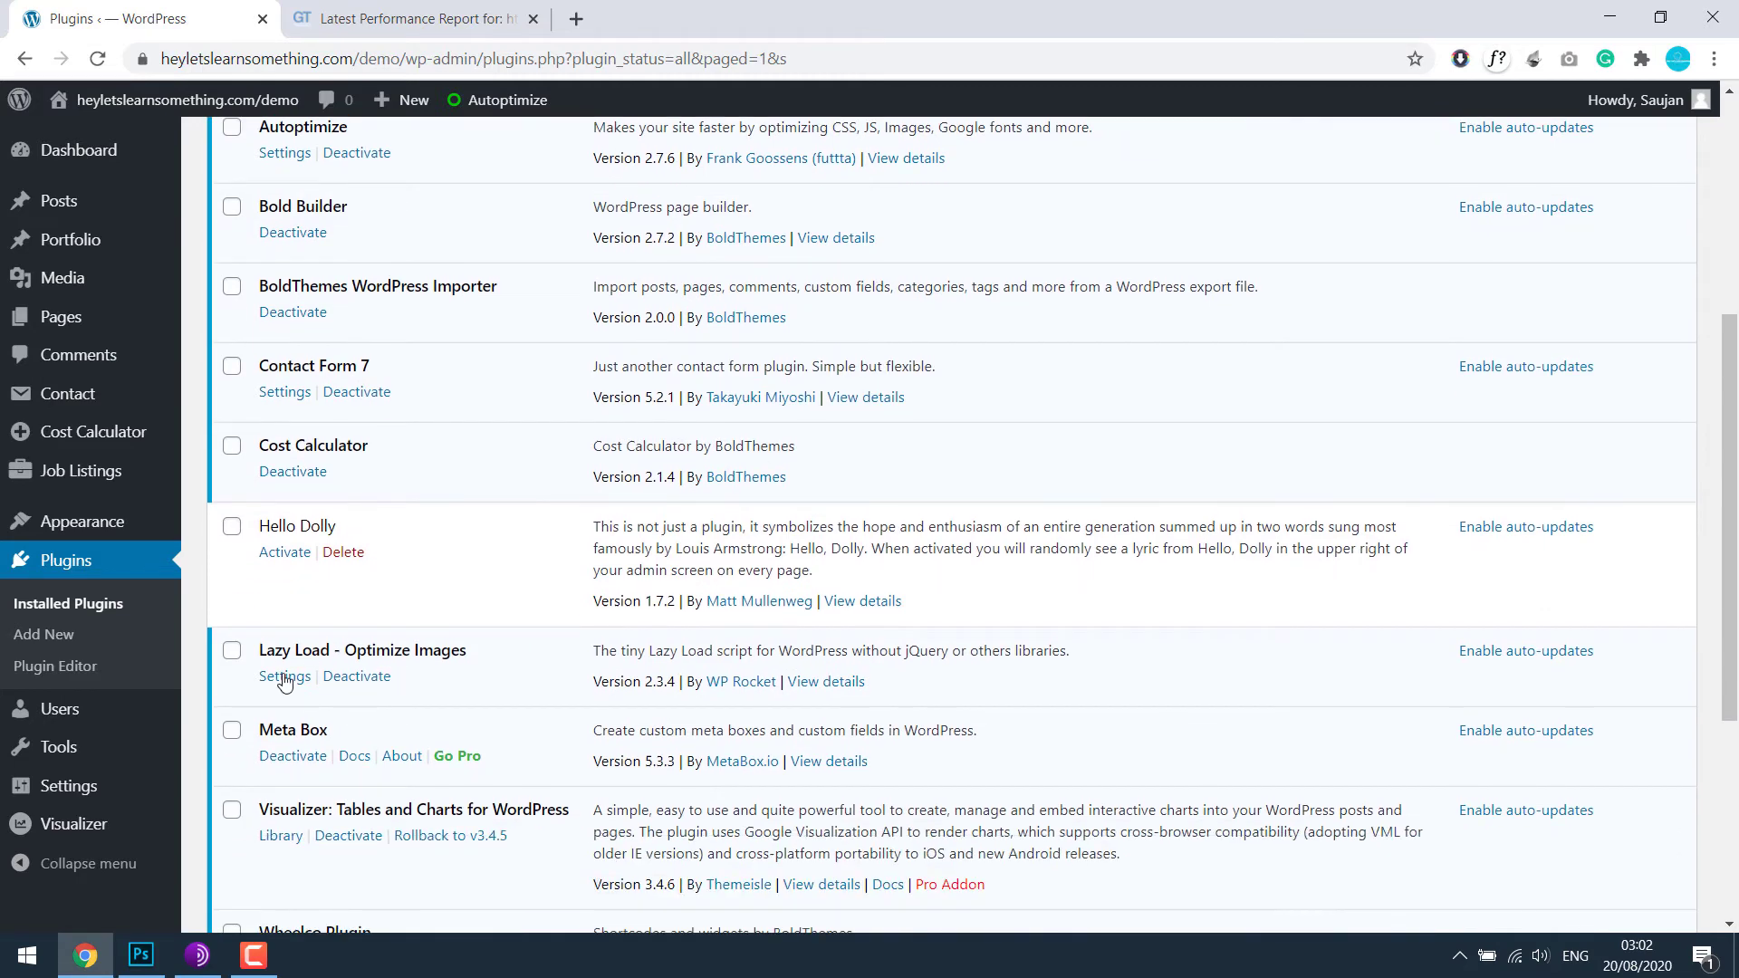
left_click(284, 678)
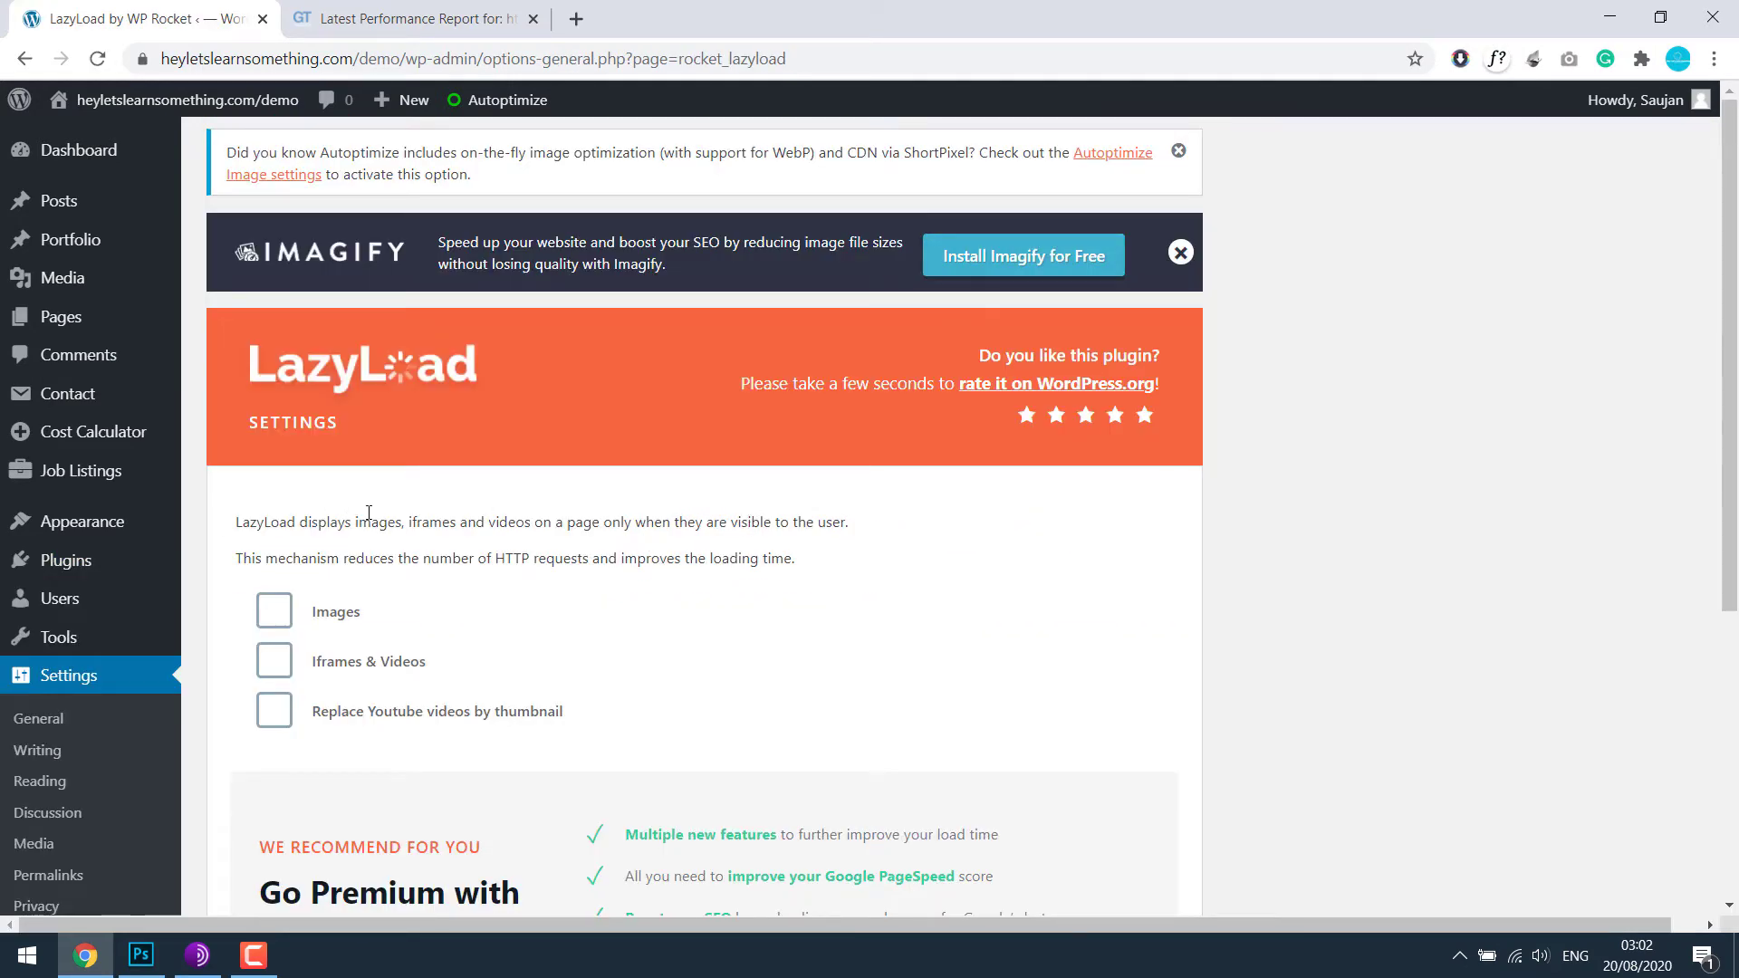
scroll(266, 425, "down", 3)
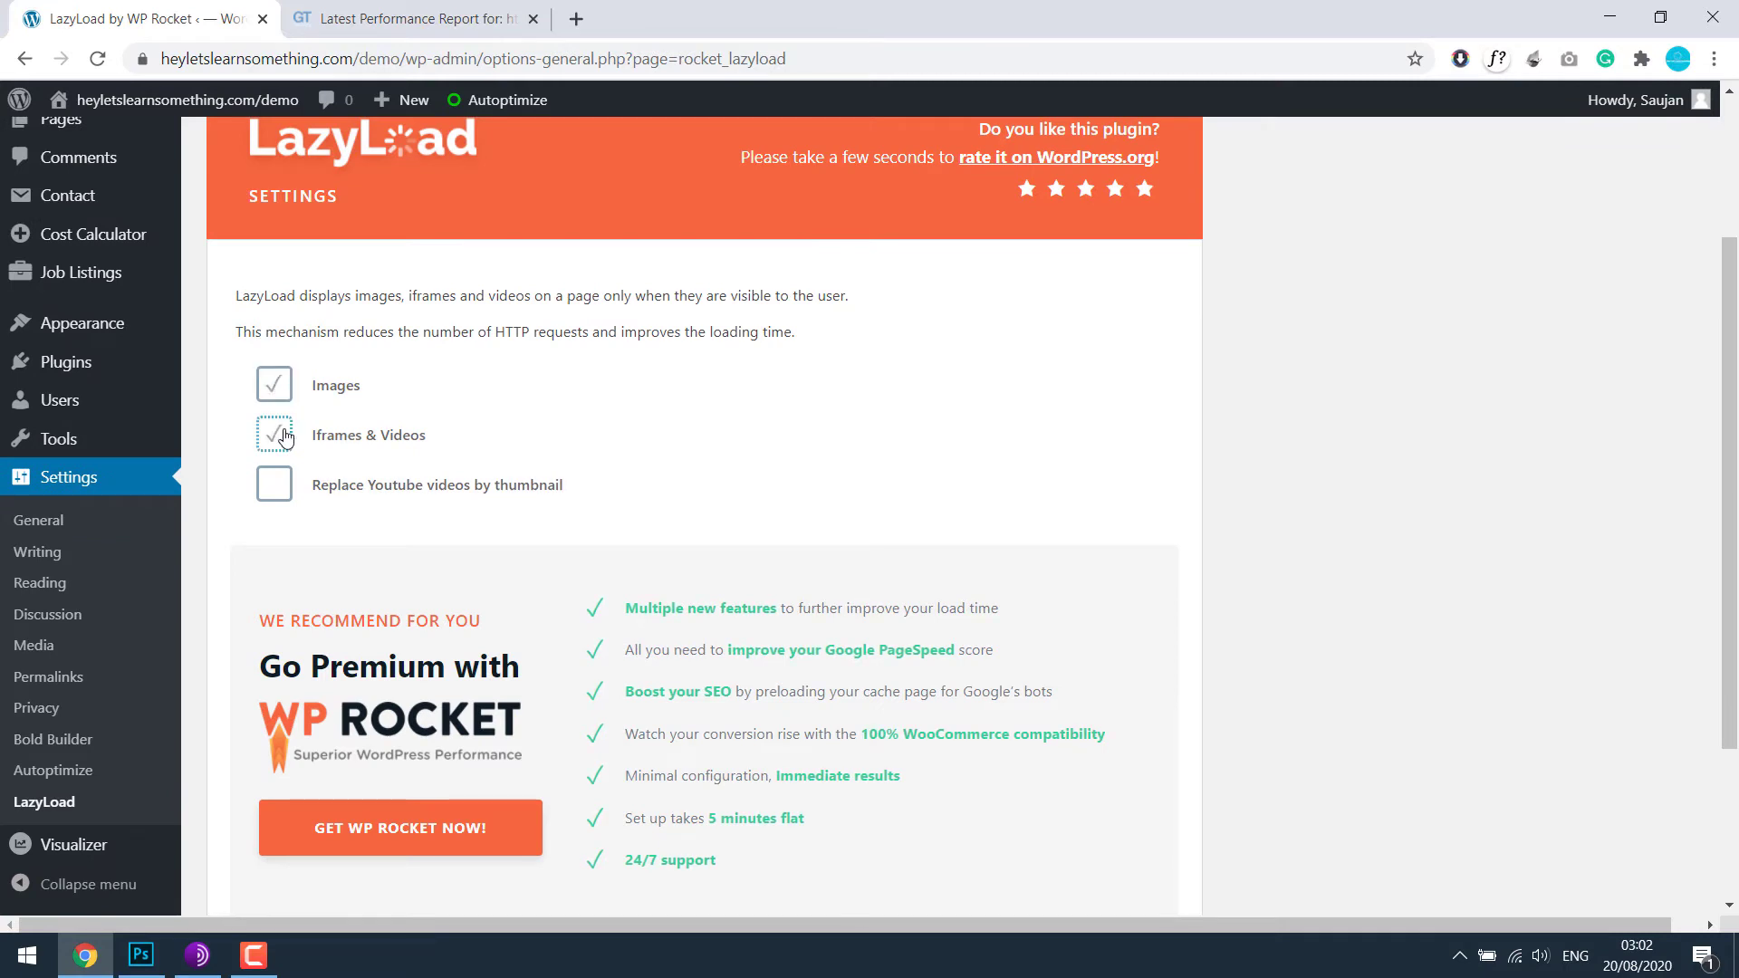
scroll(357, 497, "down", 3)
left_click(362, 780)
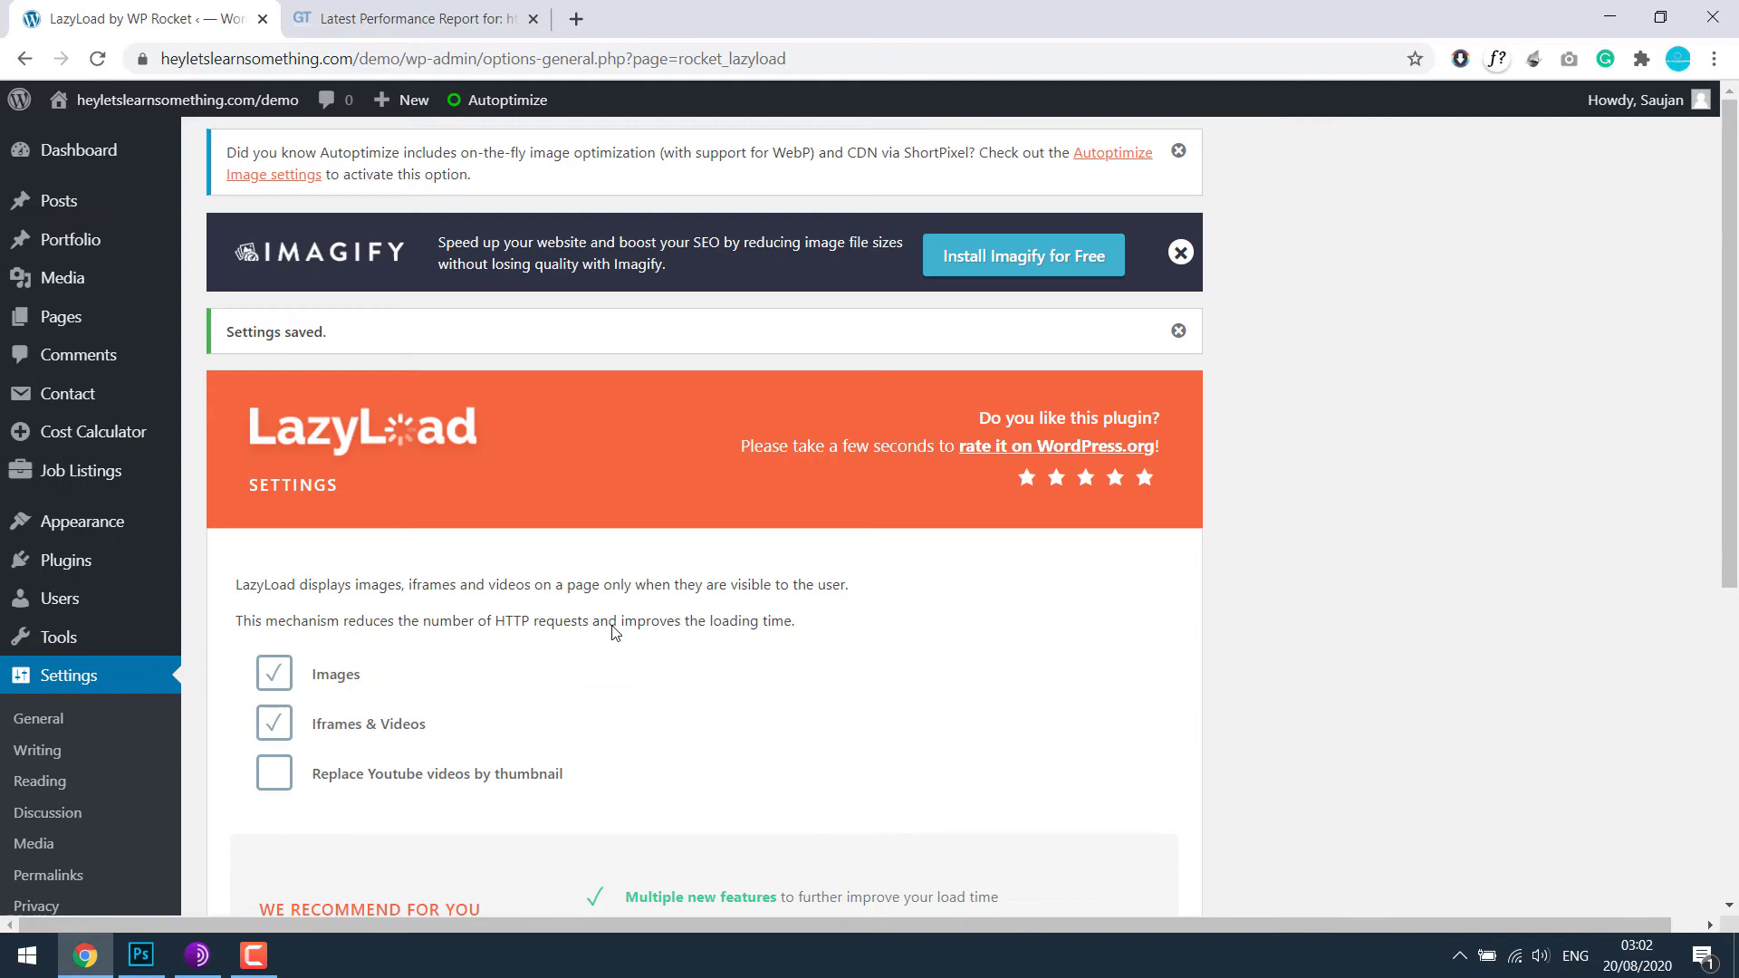
Step: Go back to the earlier GTmetrix report and load gtmetrix.com in a new tab
left_click(383, 8)
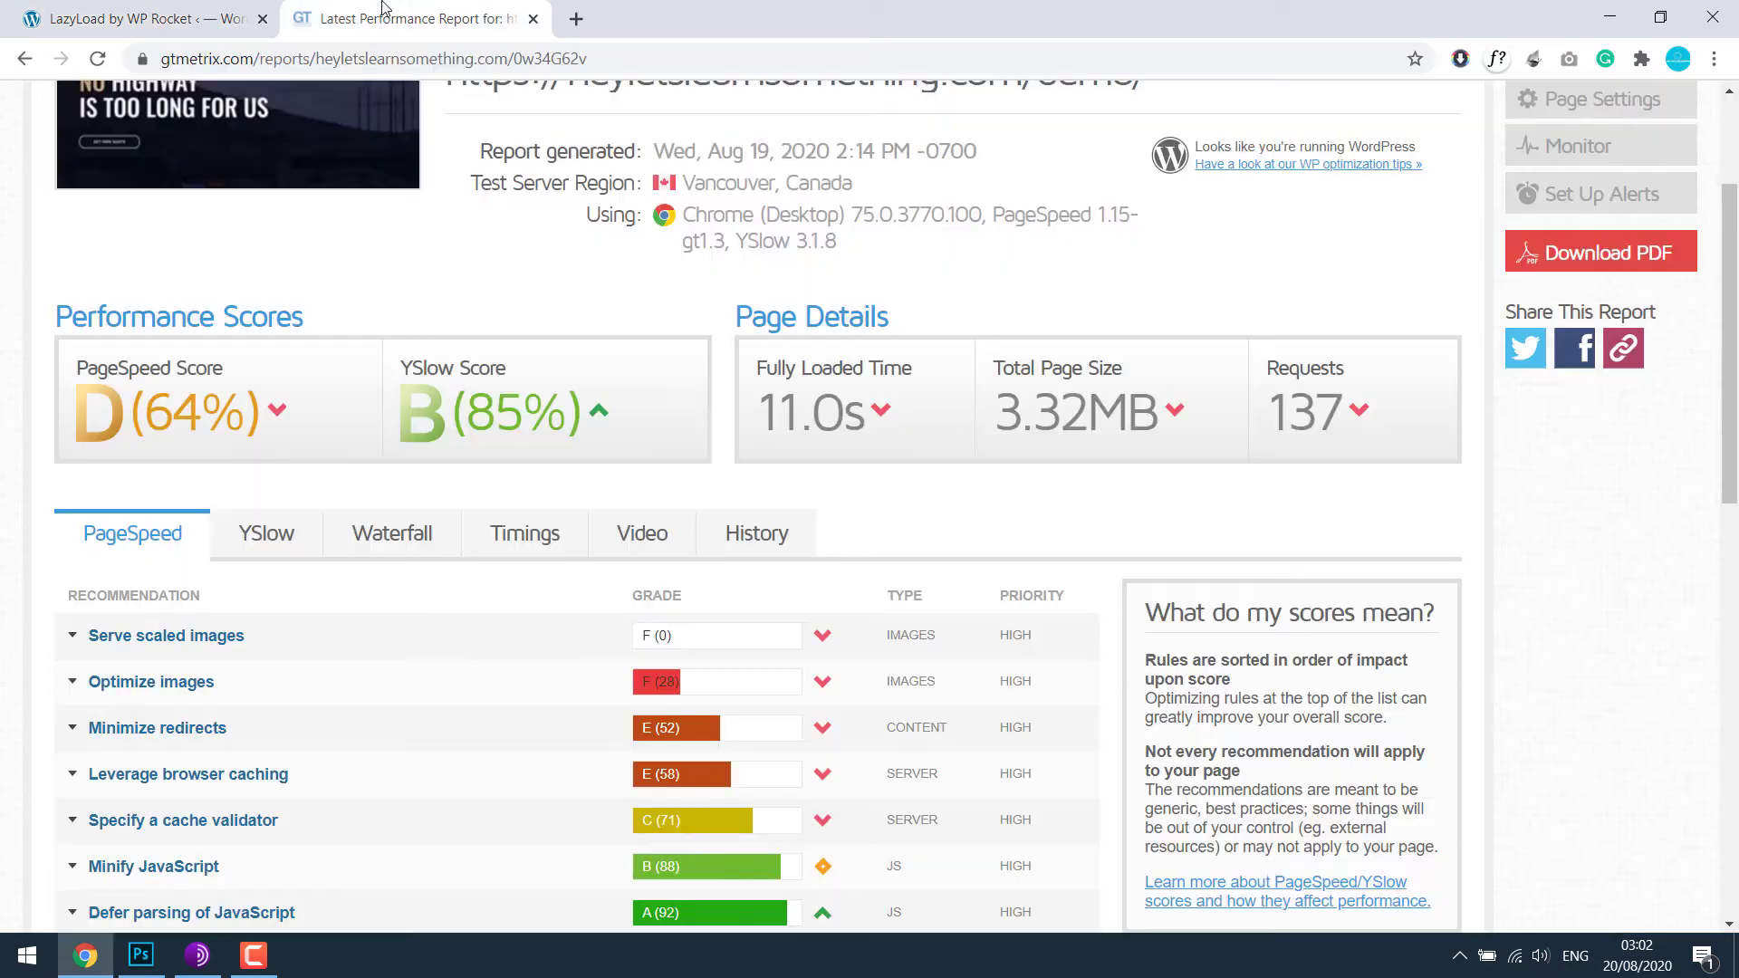
scroll(670, 554, "up", 2)
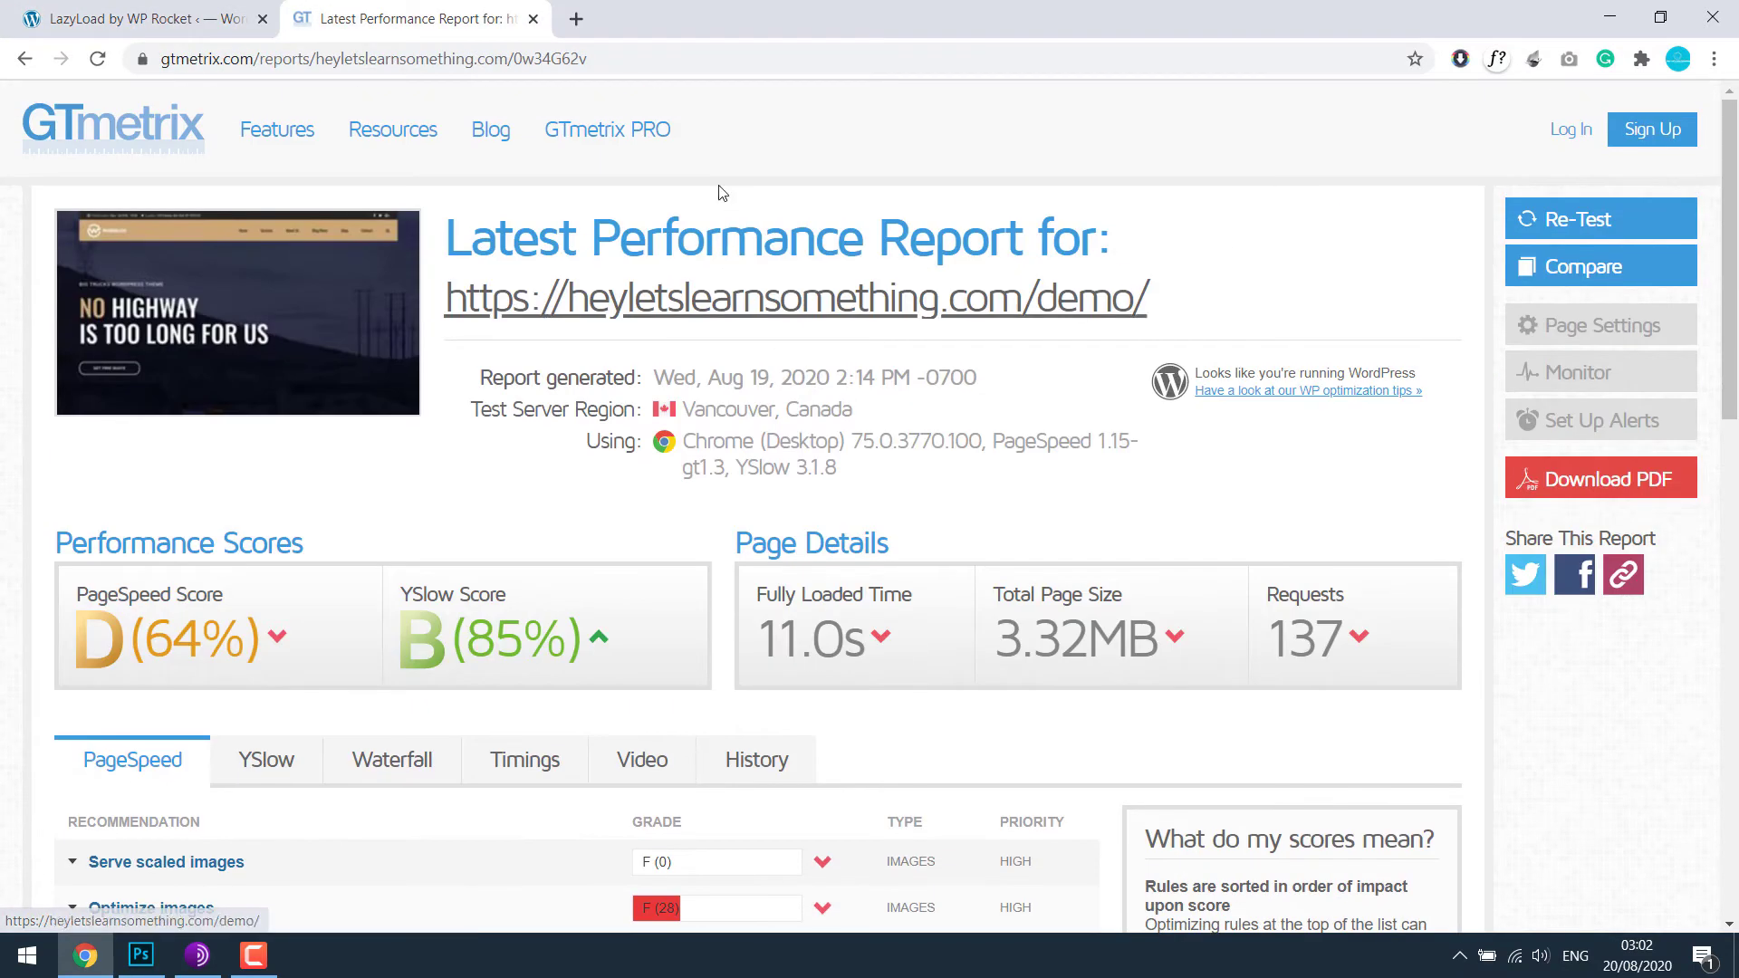
left_click(576, 19)
type("gtmetrix.com")
key("Return")
Step: Copy the demo URL from the old report and retest it, getting PageSpeed B (85%)
left_click(398, 20)
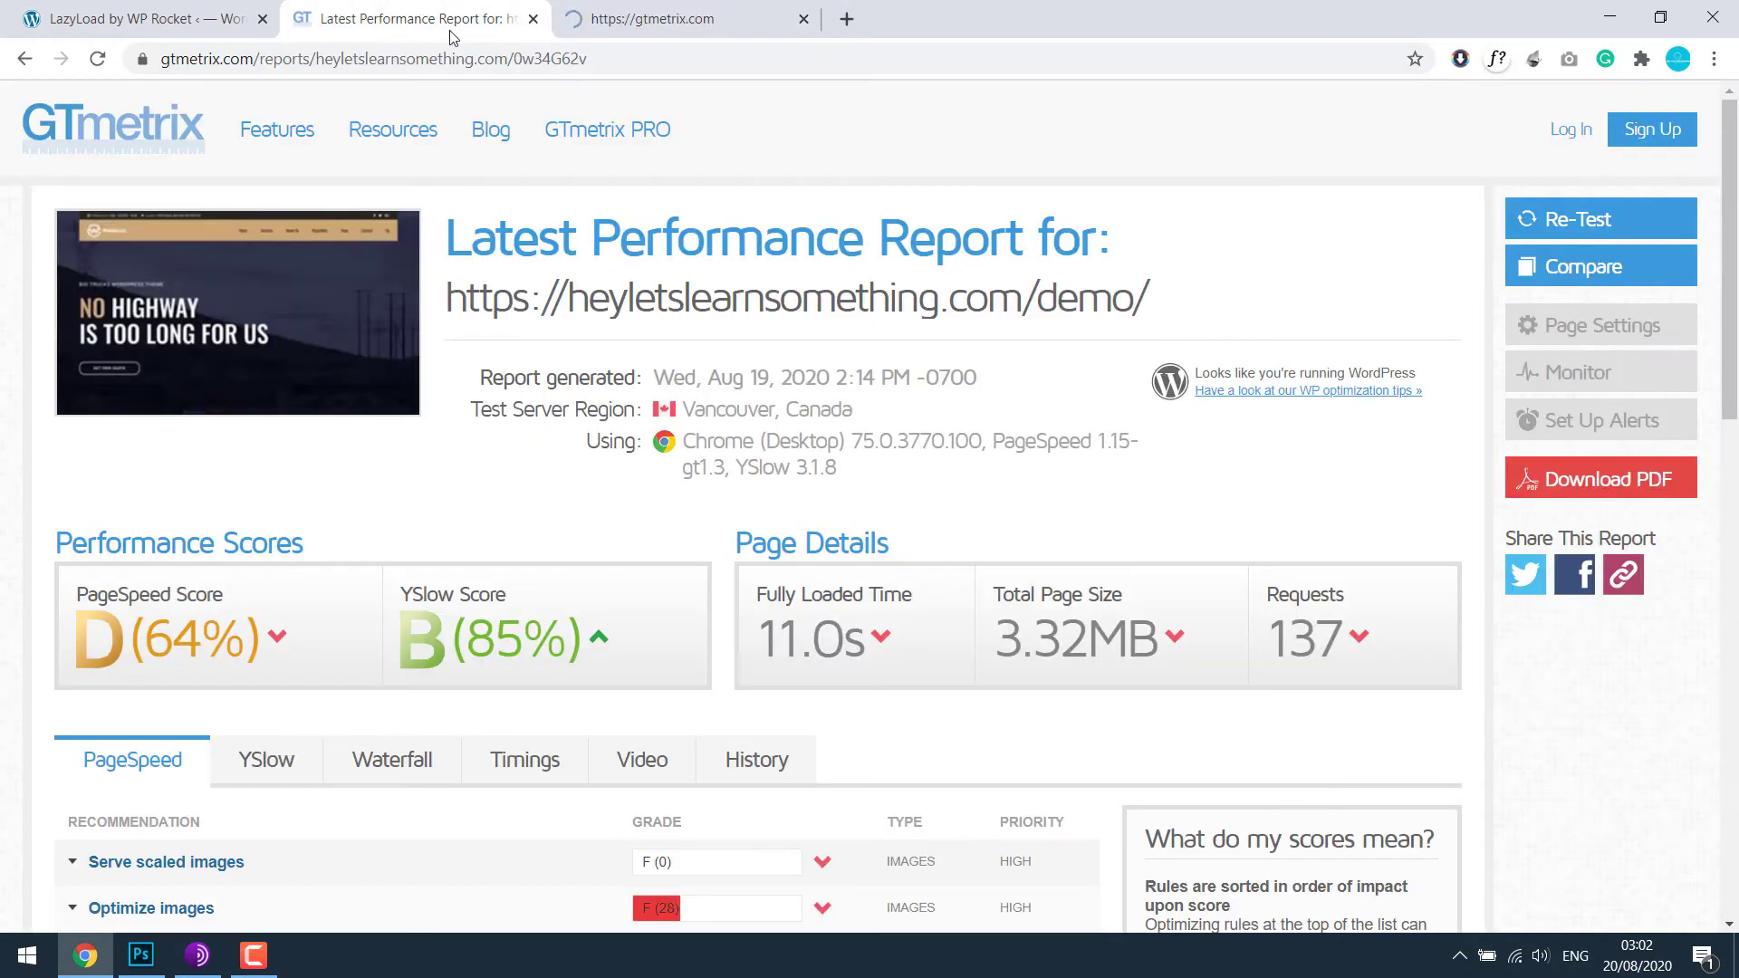
left_click_drag(1148, 299, 444, 299)
key("ctrl+c")
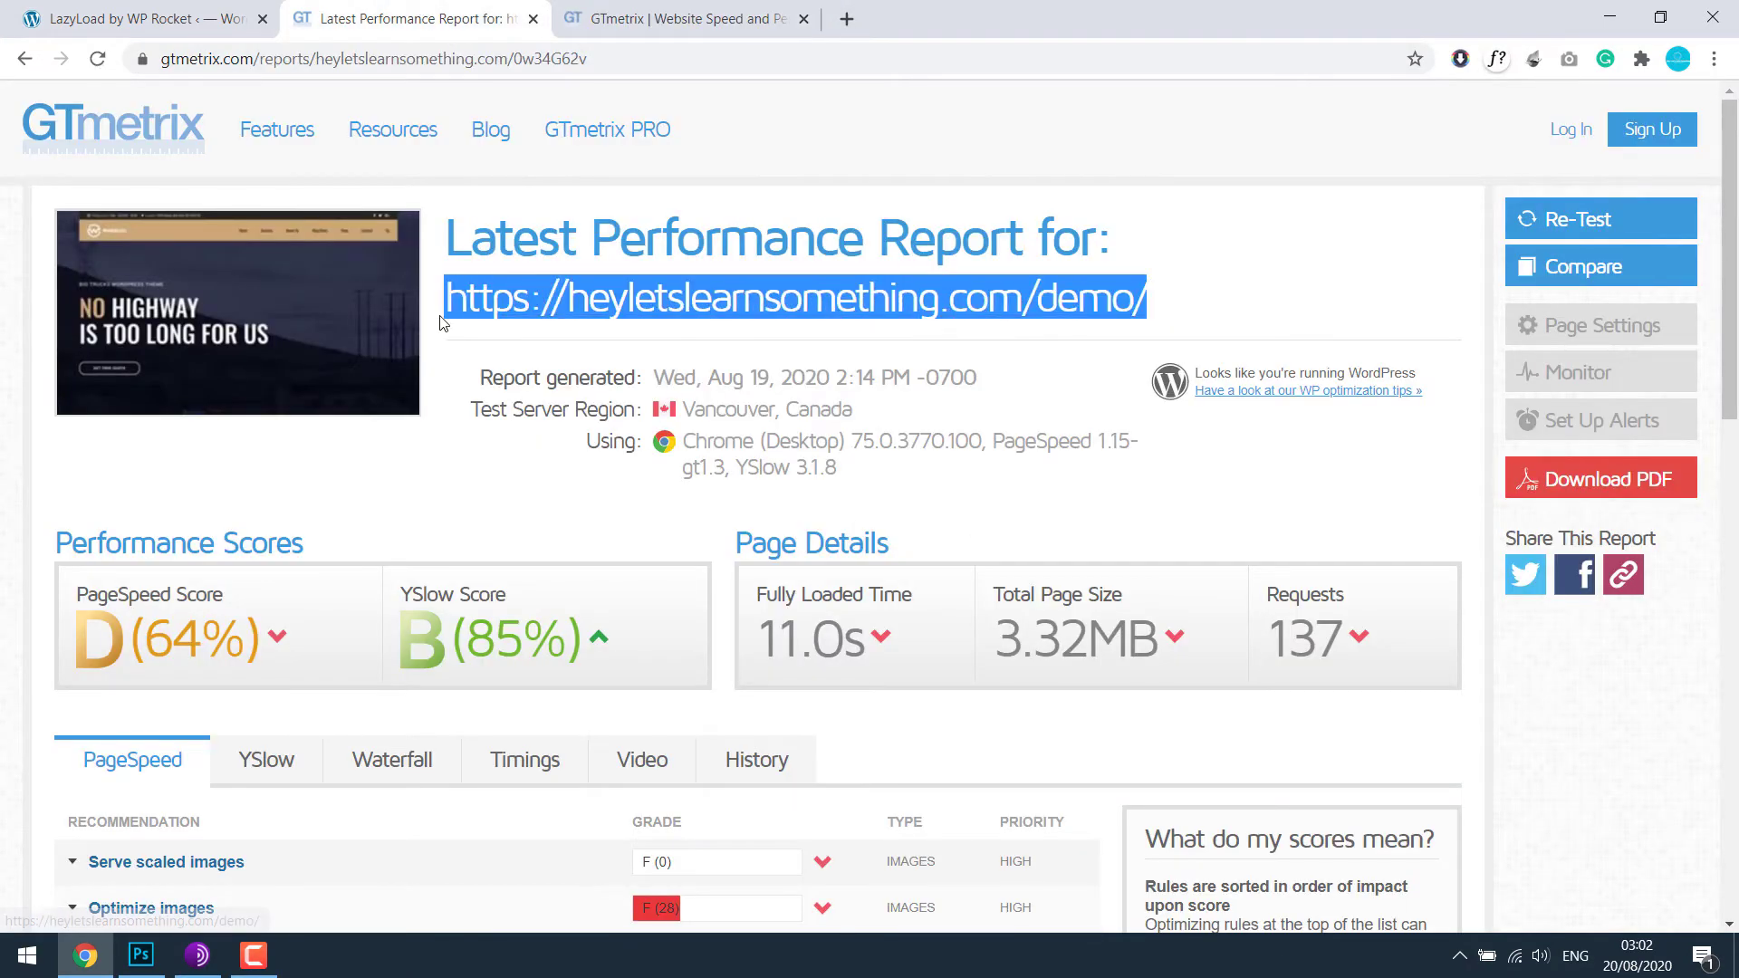
left_click(689, 19)
key("ctrl+v")
left_click(1413, 563)
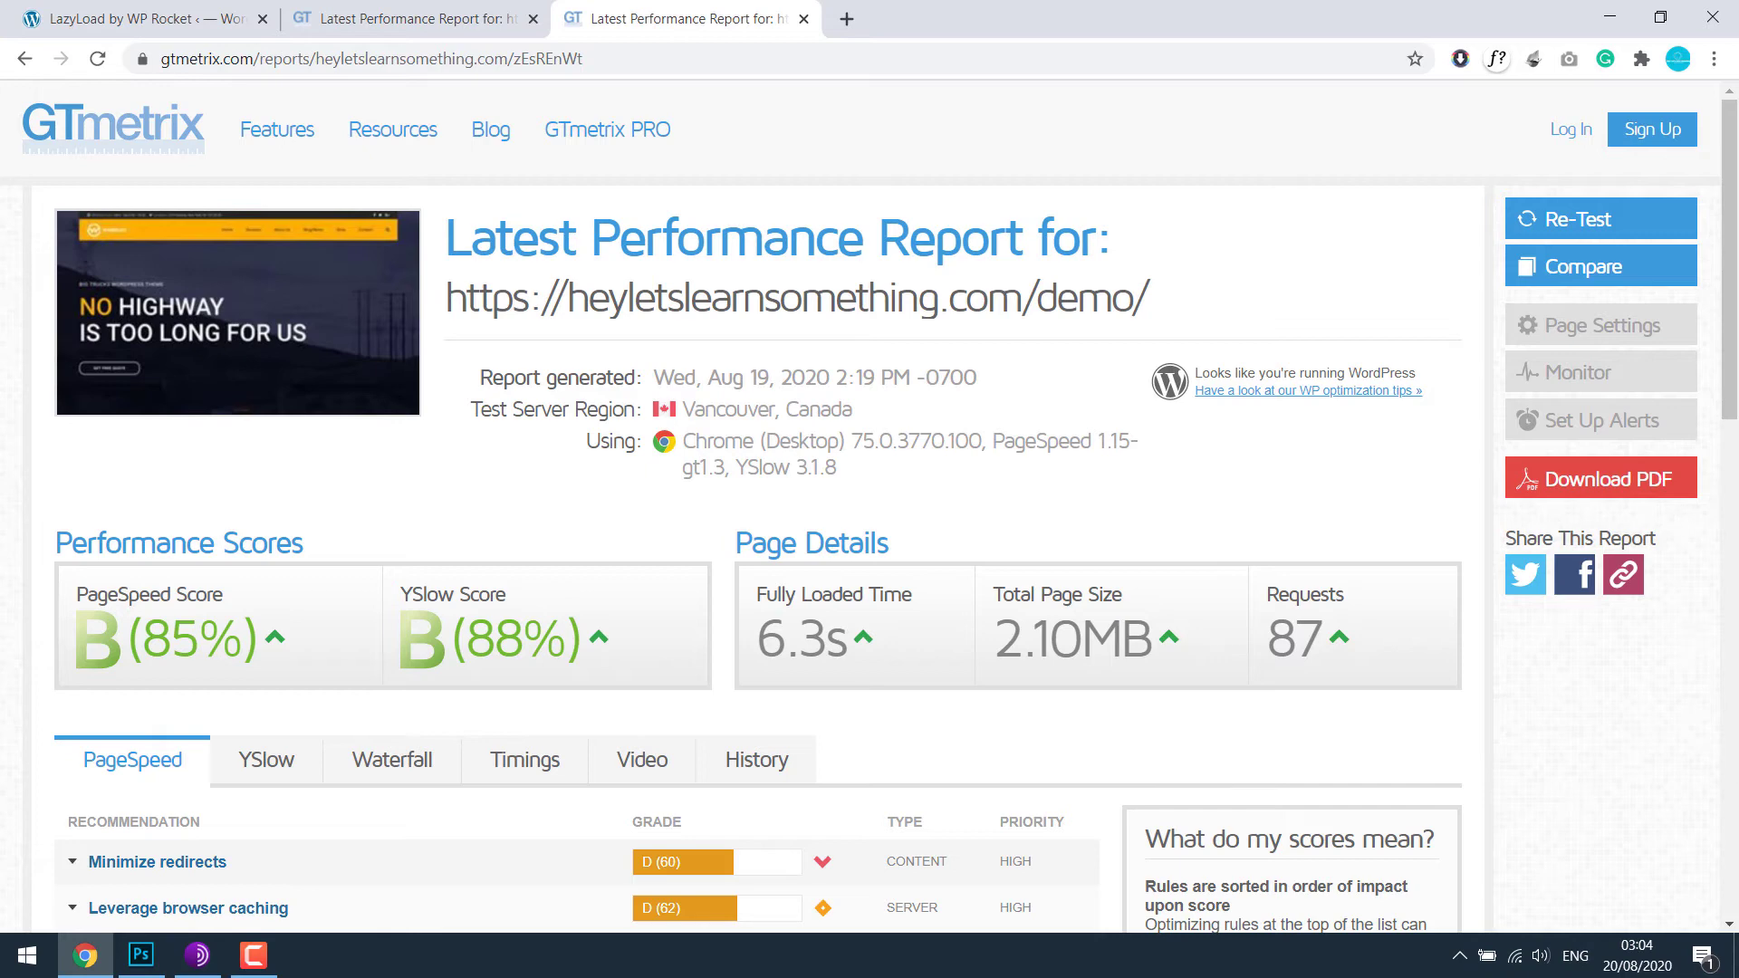
left_click_drag(1732, 299, 1731, 478)
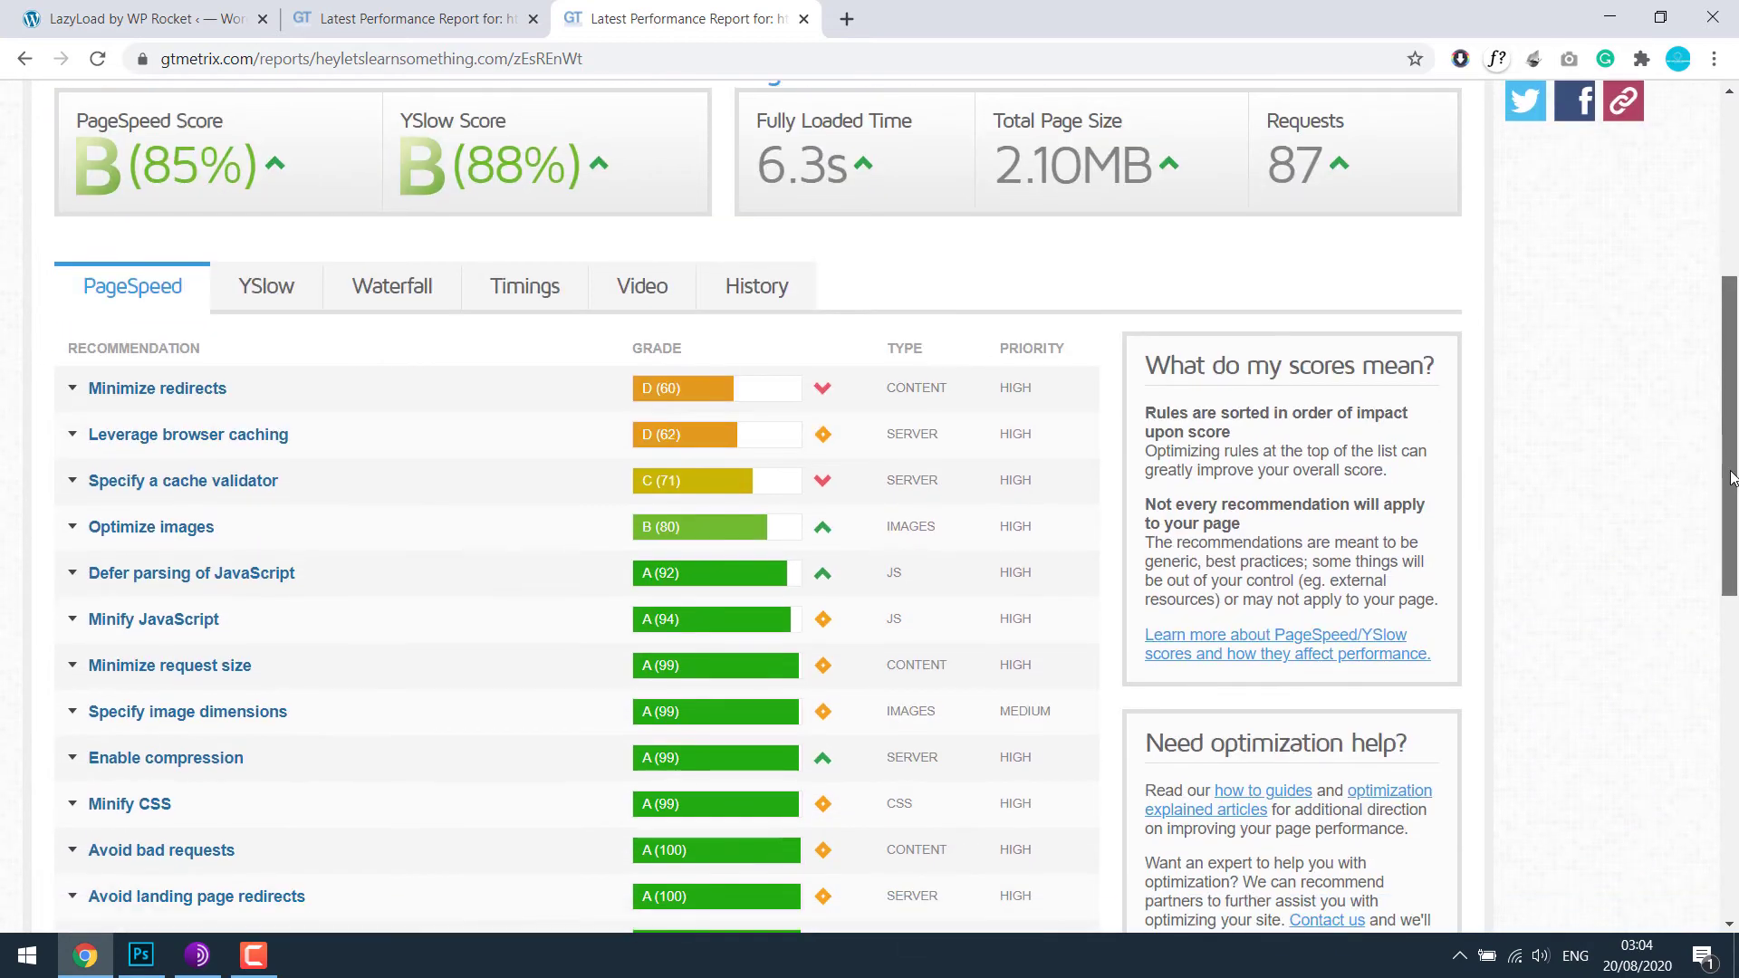
left_click(199, 533)
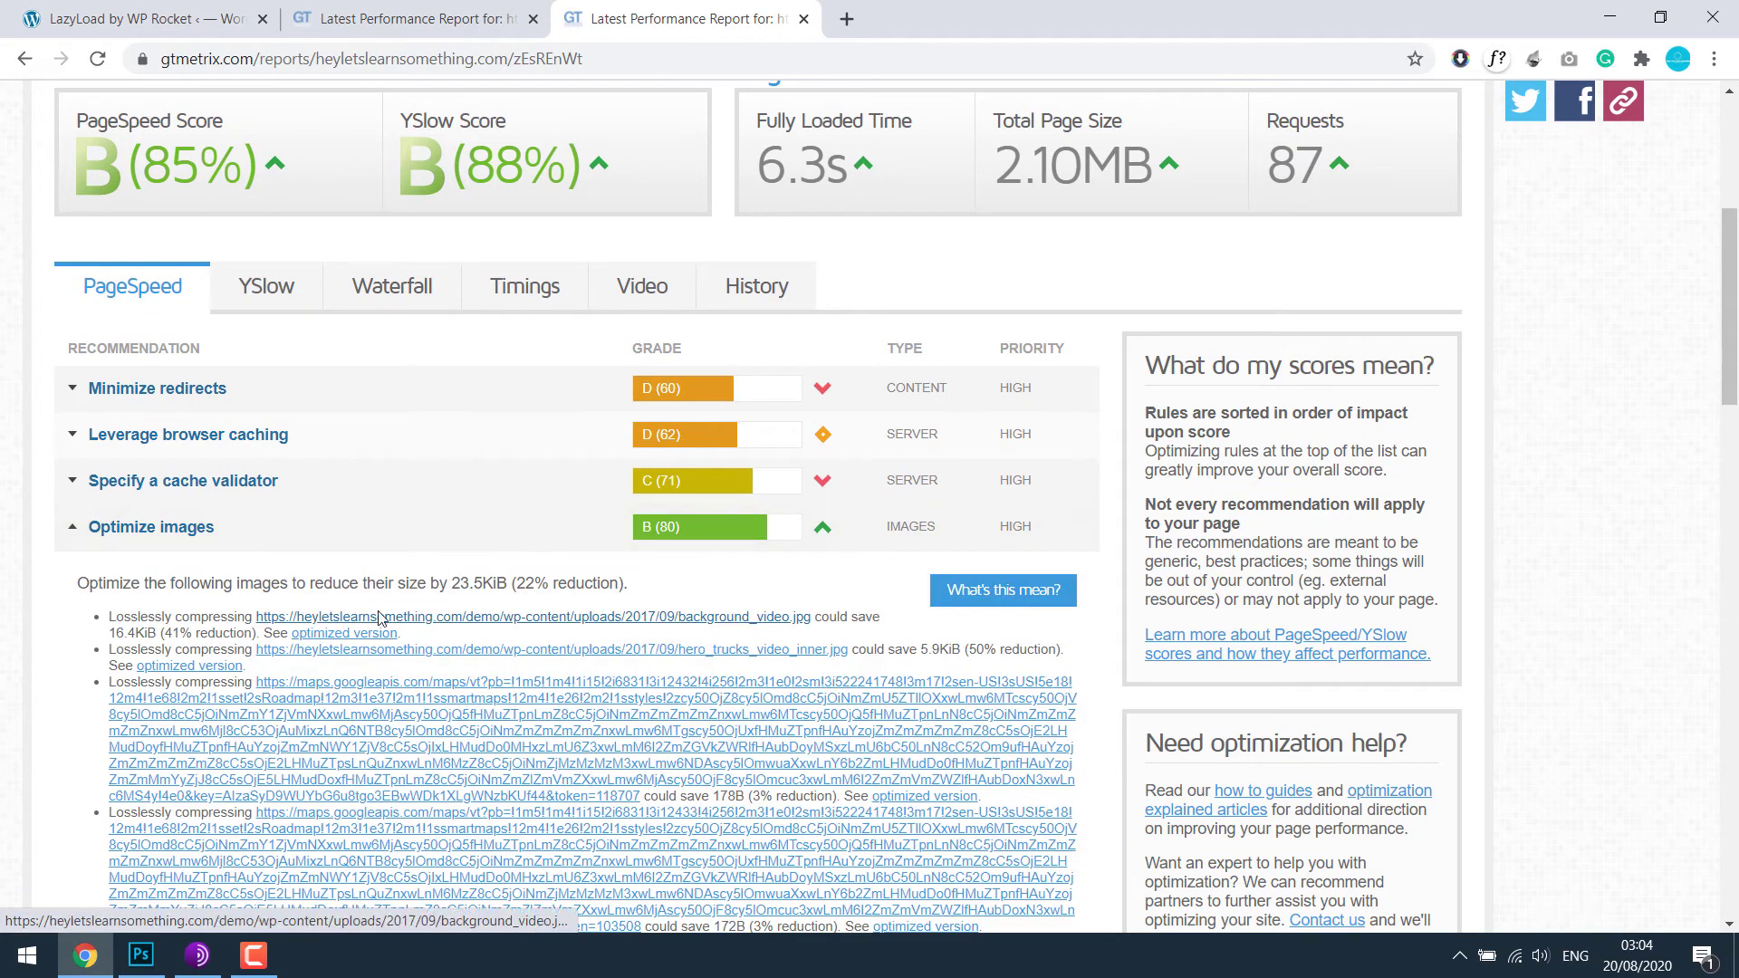
scroll(608, 591, "down", 1)
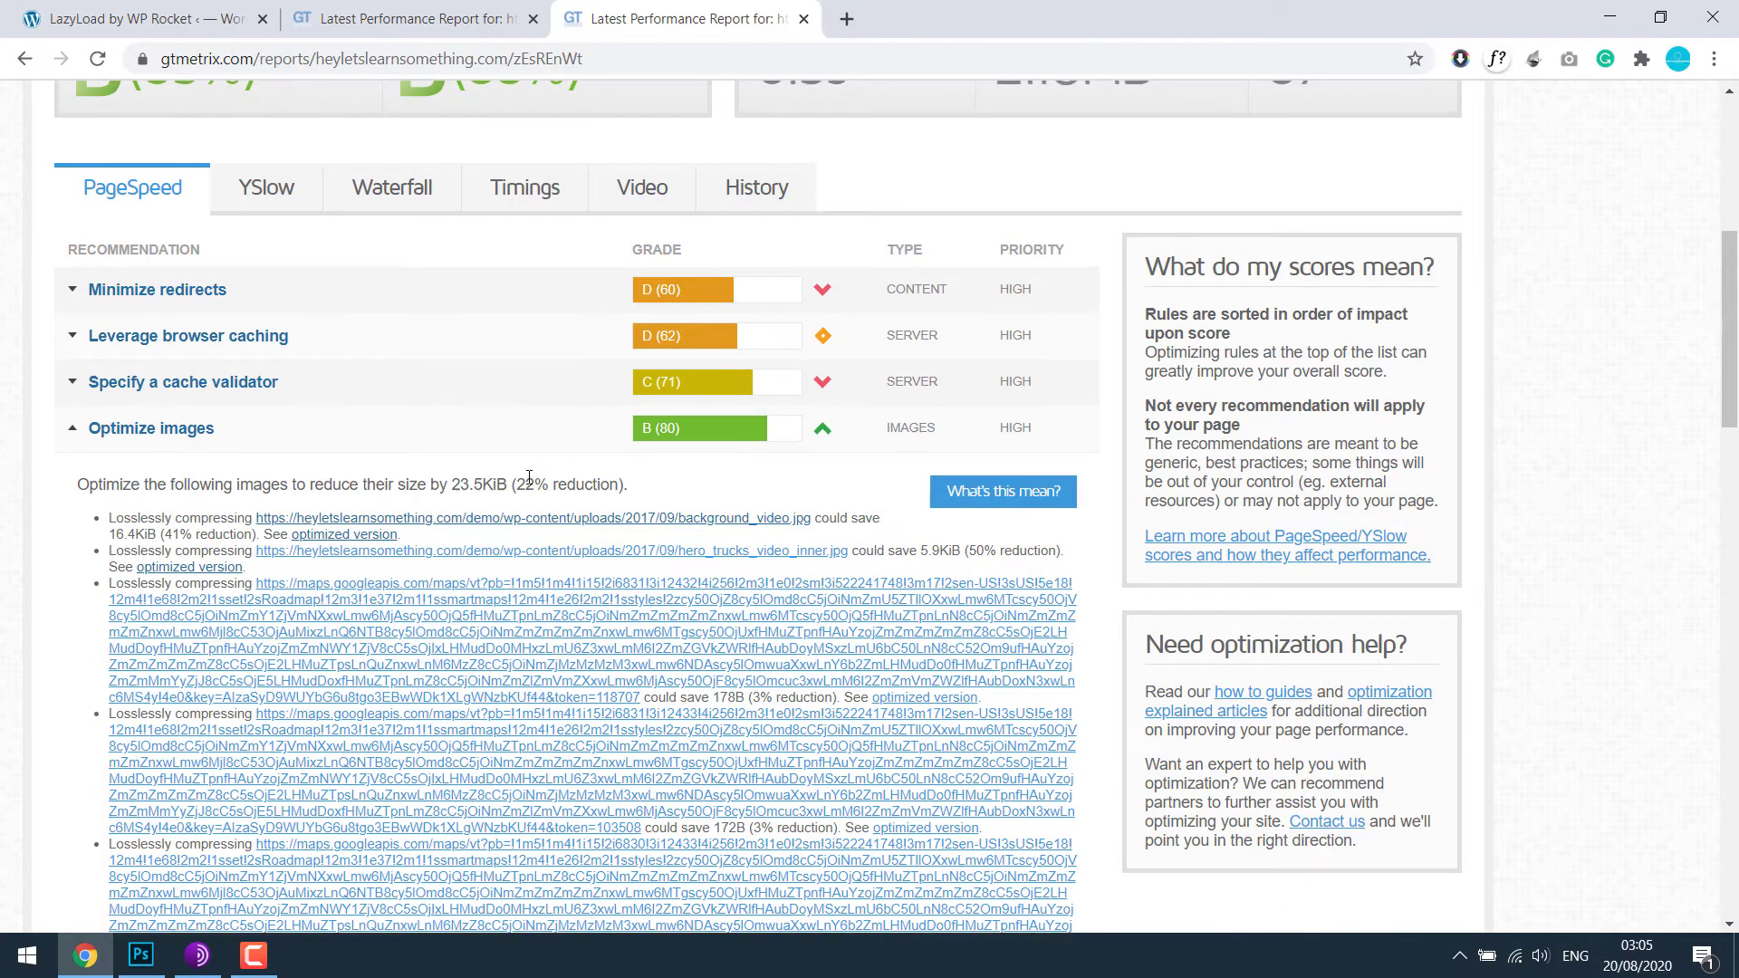
scroll(529, 477, "up", 1)
left_click(158, 539)
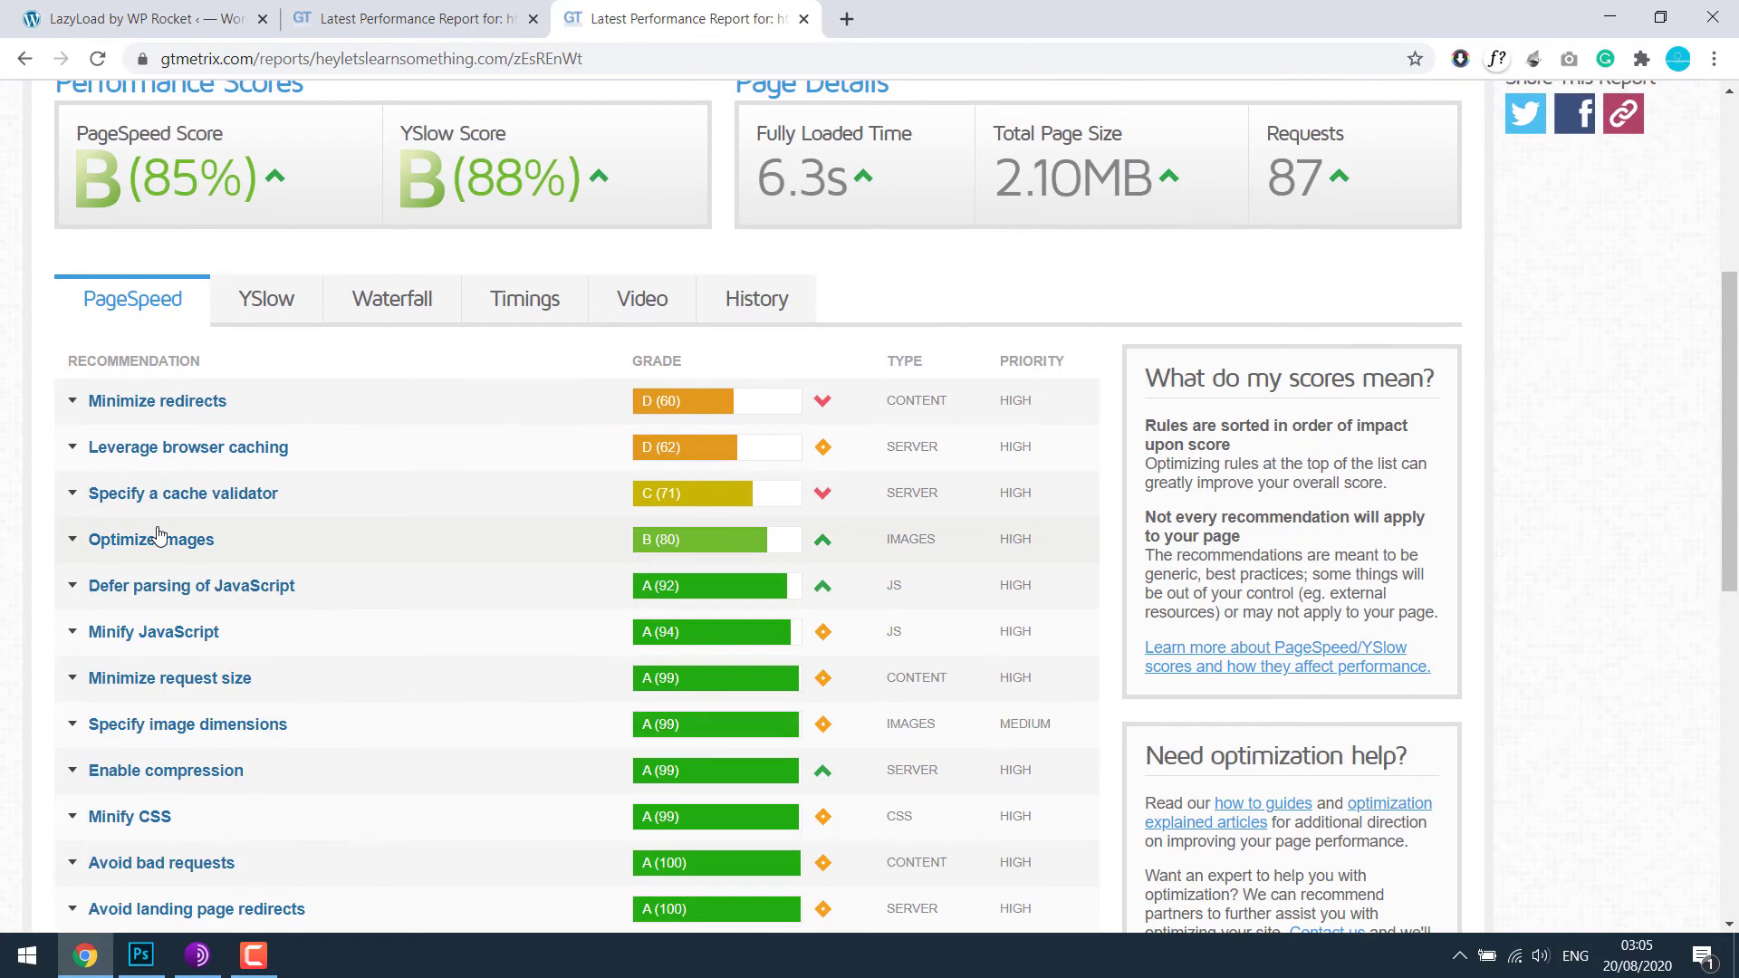
left_click(240, 305)
left_click(283, 410)
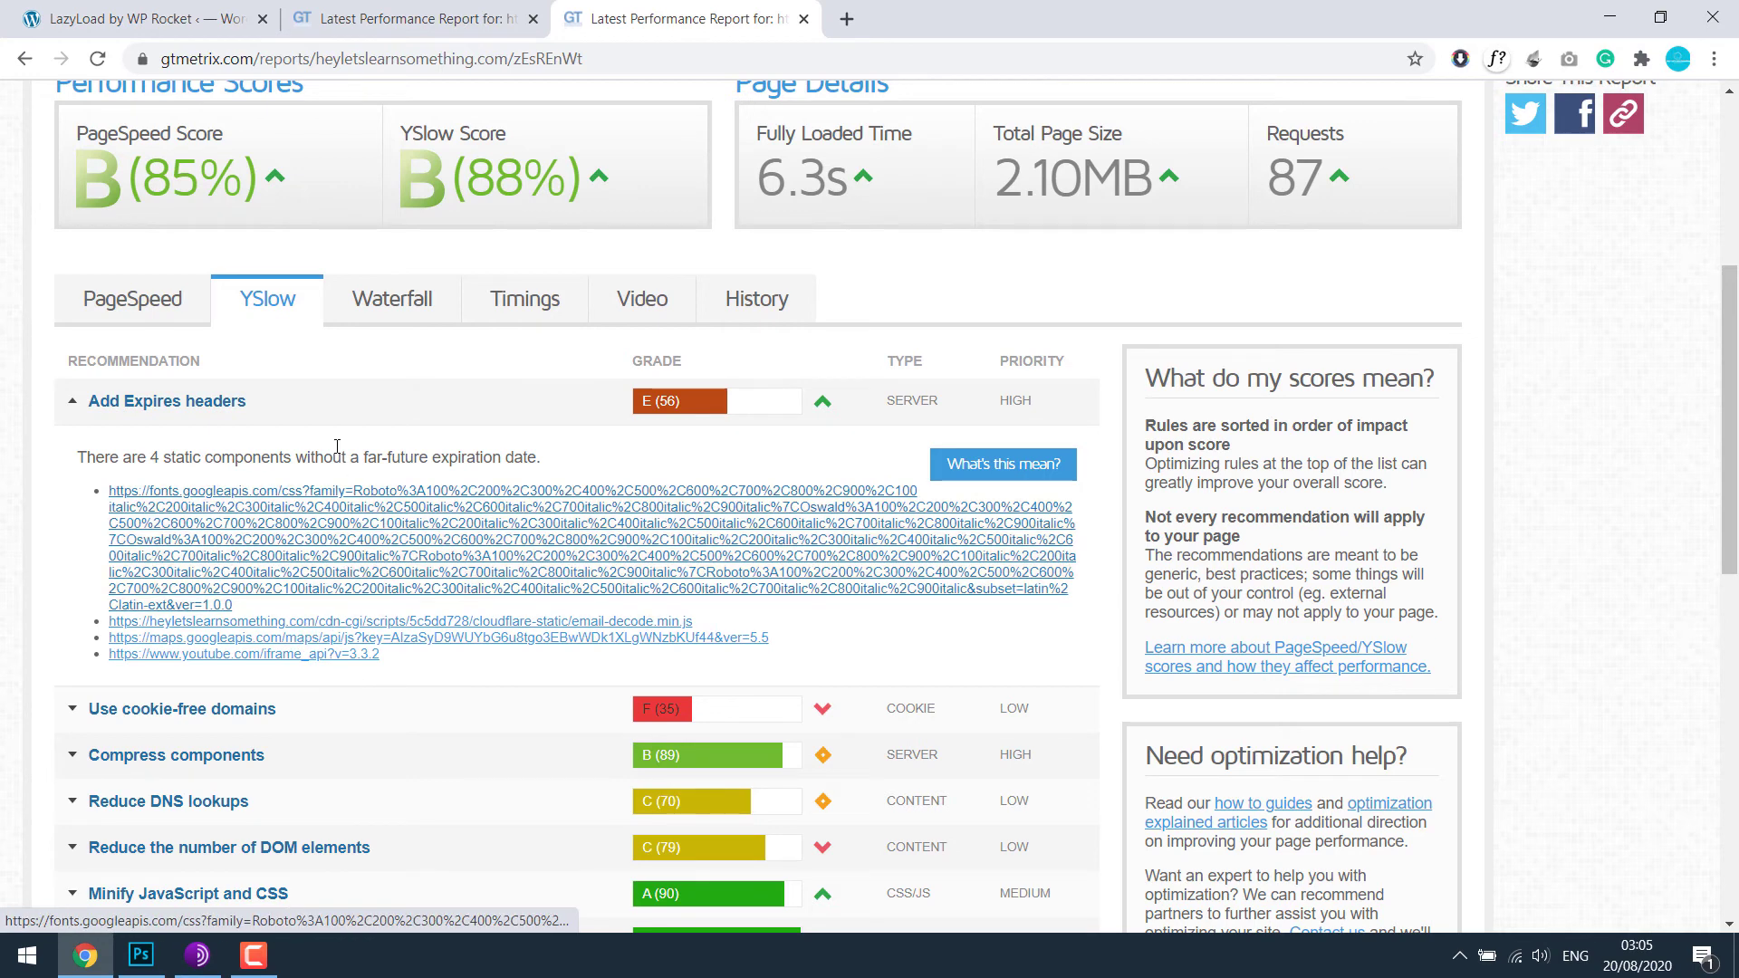
left_click(273, 405)
left_click(304, 445)
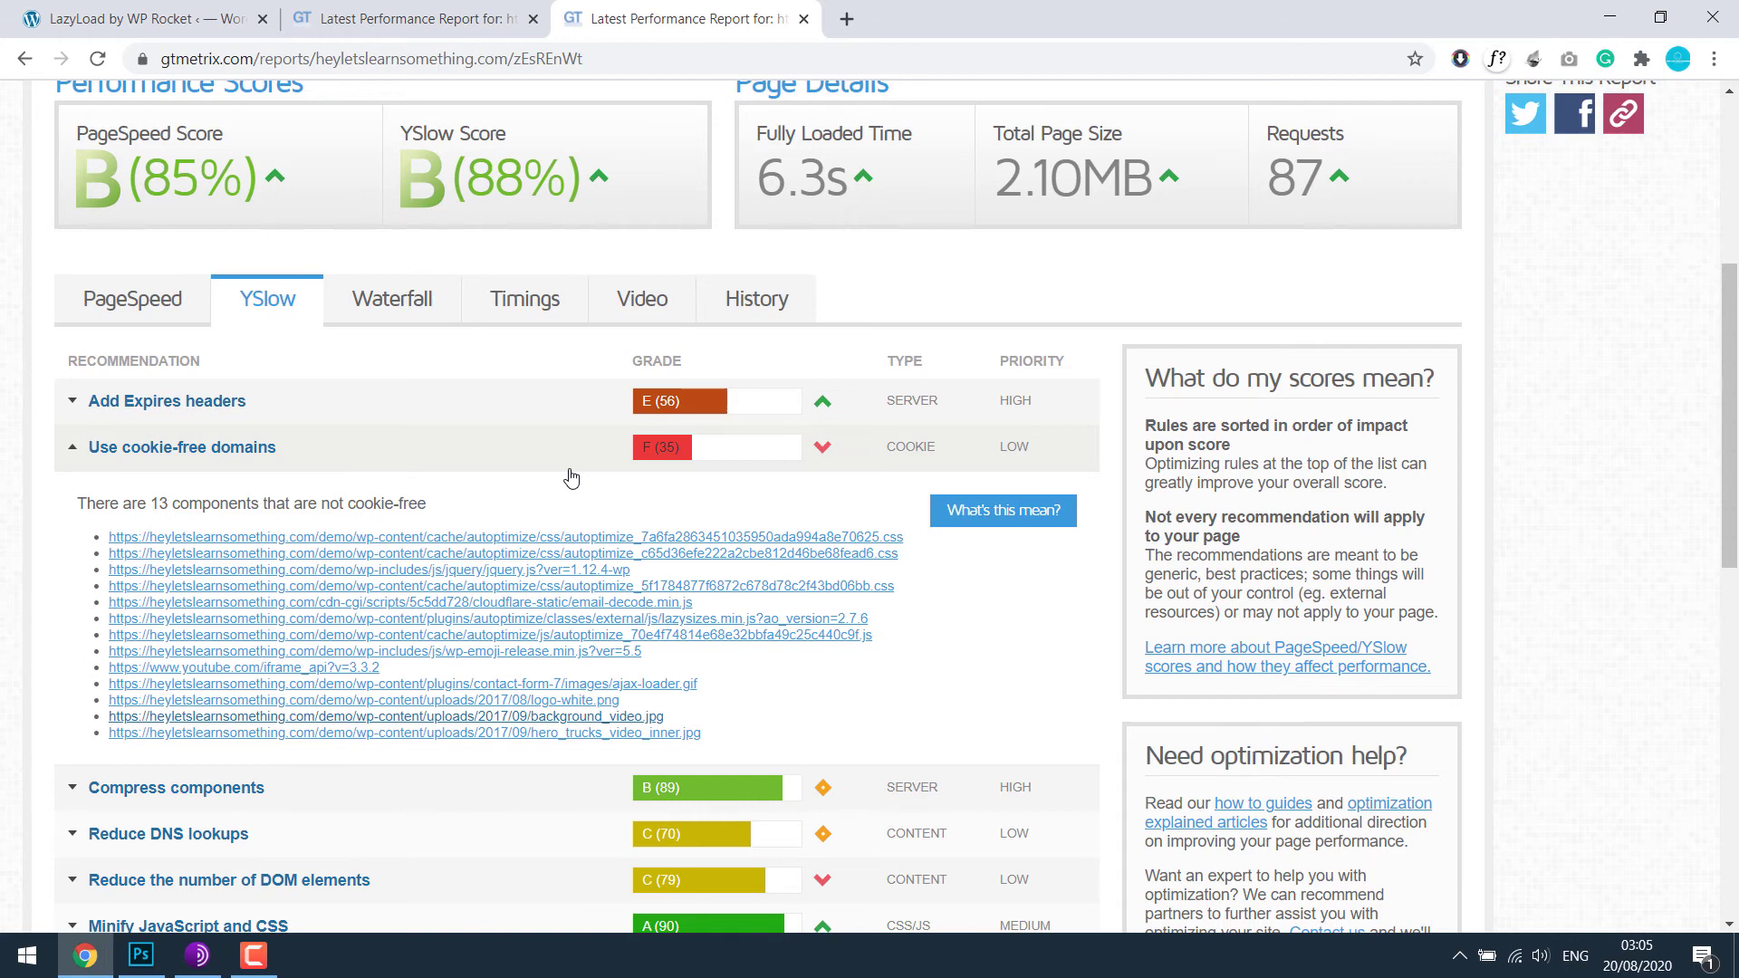
left_click(476, 462)
left_click(143, 312)
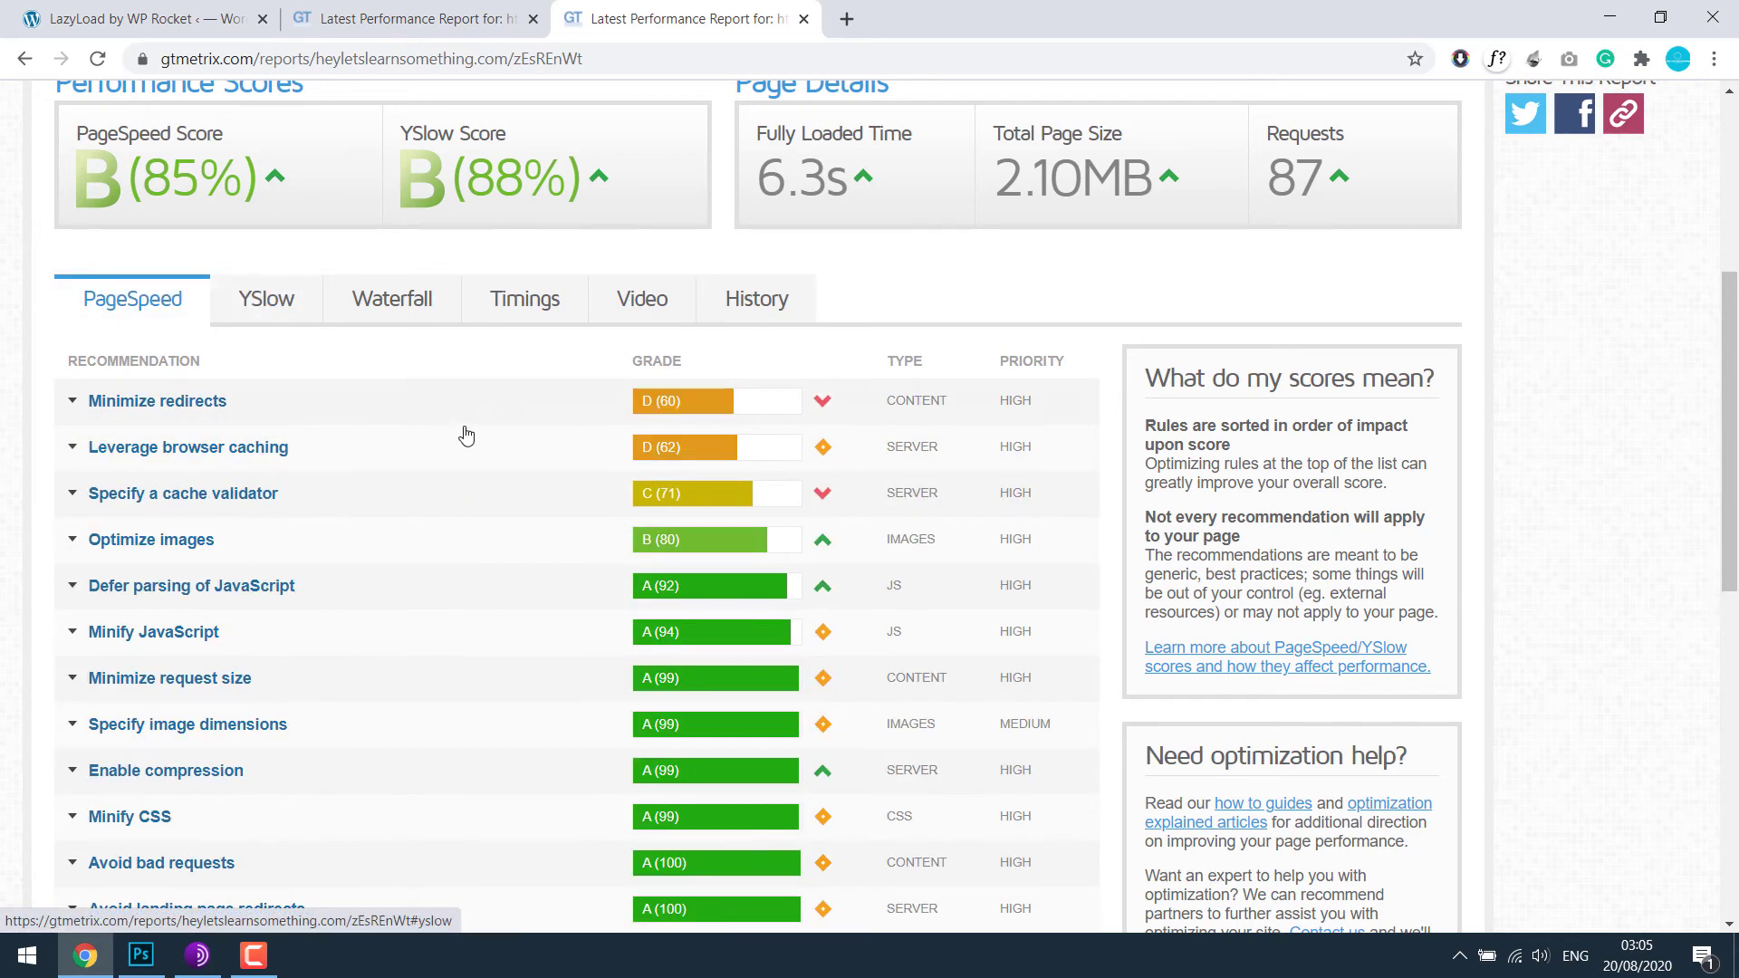
scroll(462, 435, "up", 1)
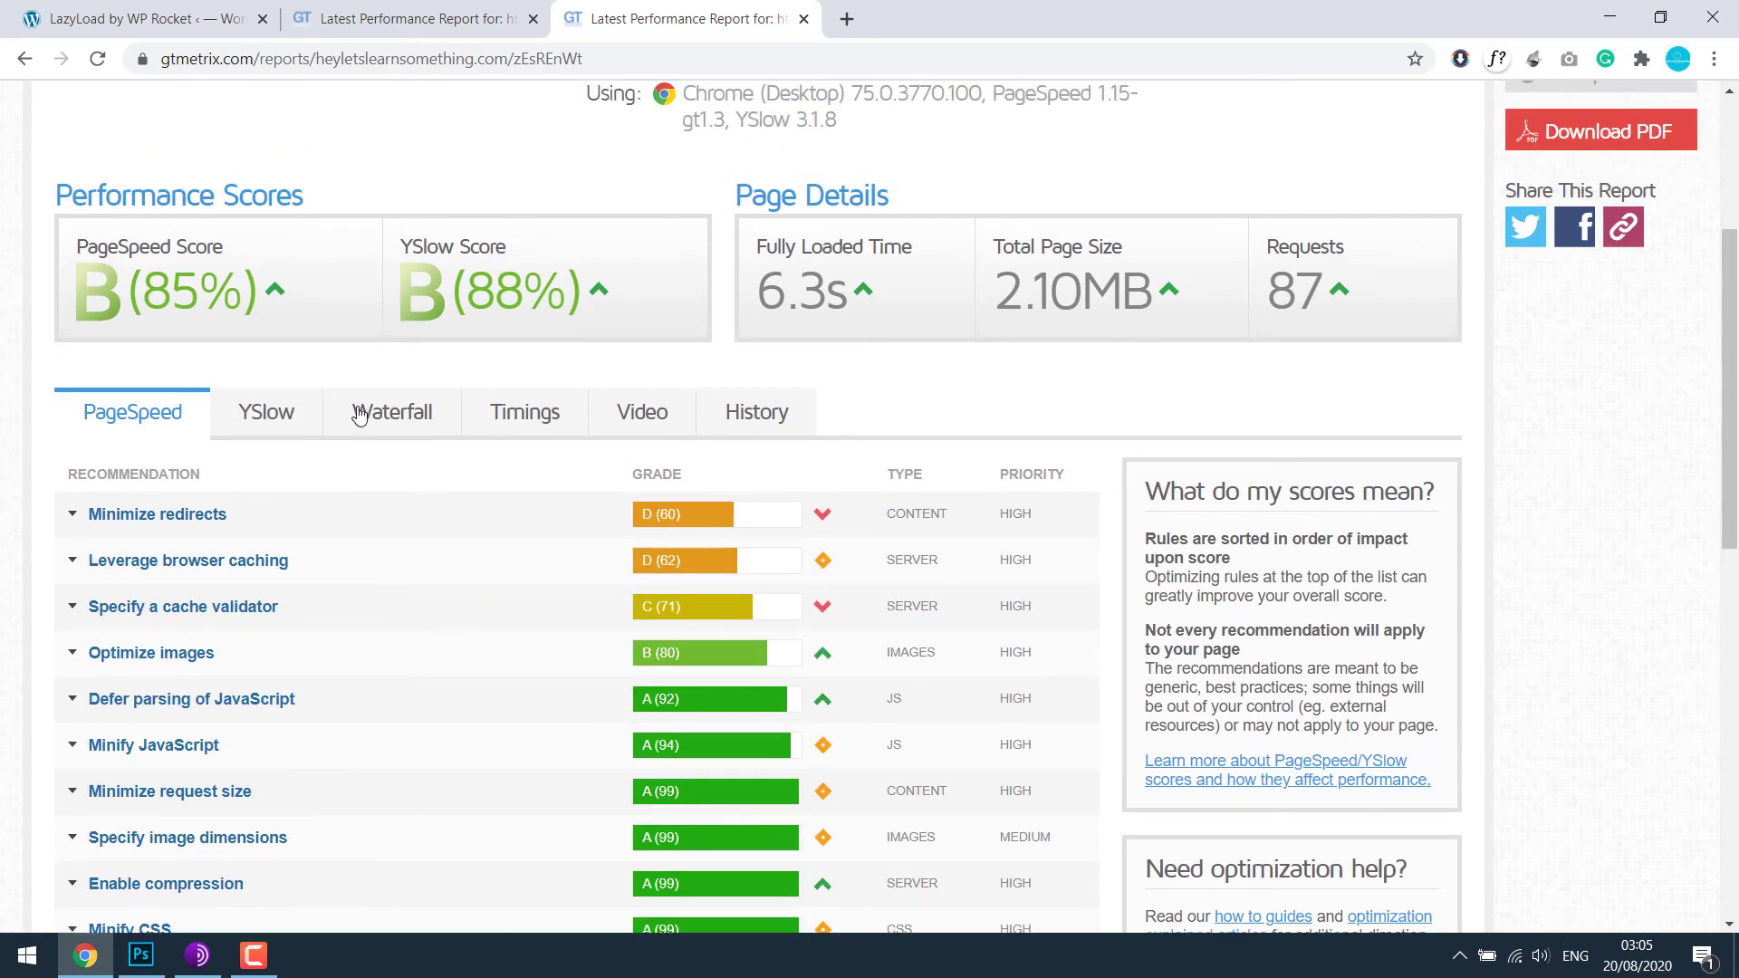
scroll(431, 521, "up", 3)
scroll(431, 521, "down", 2)
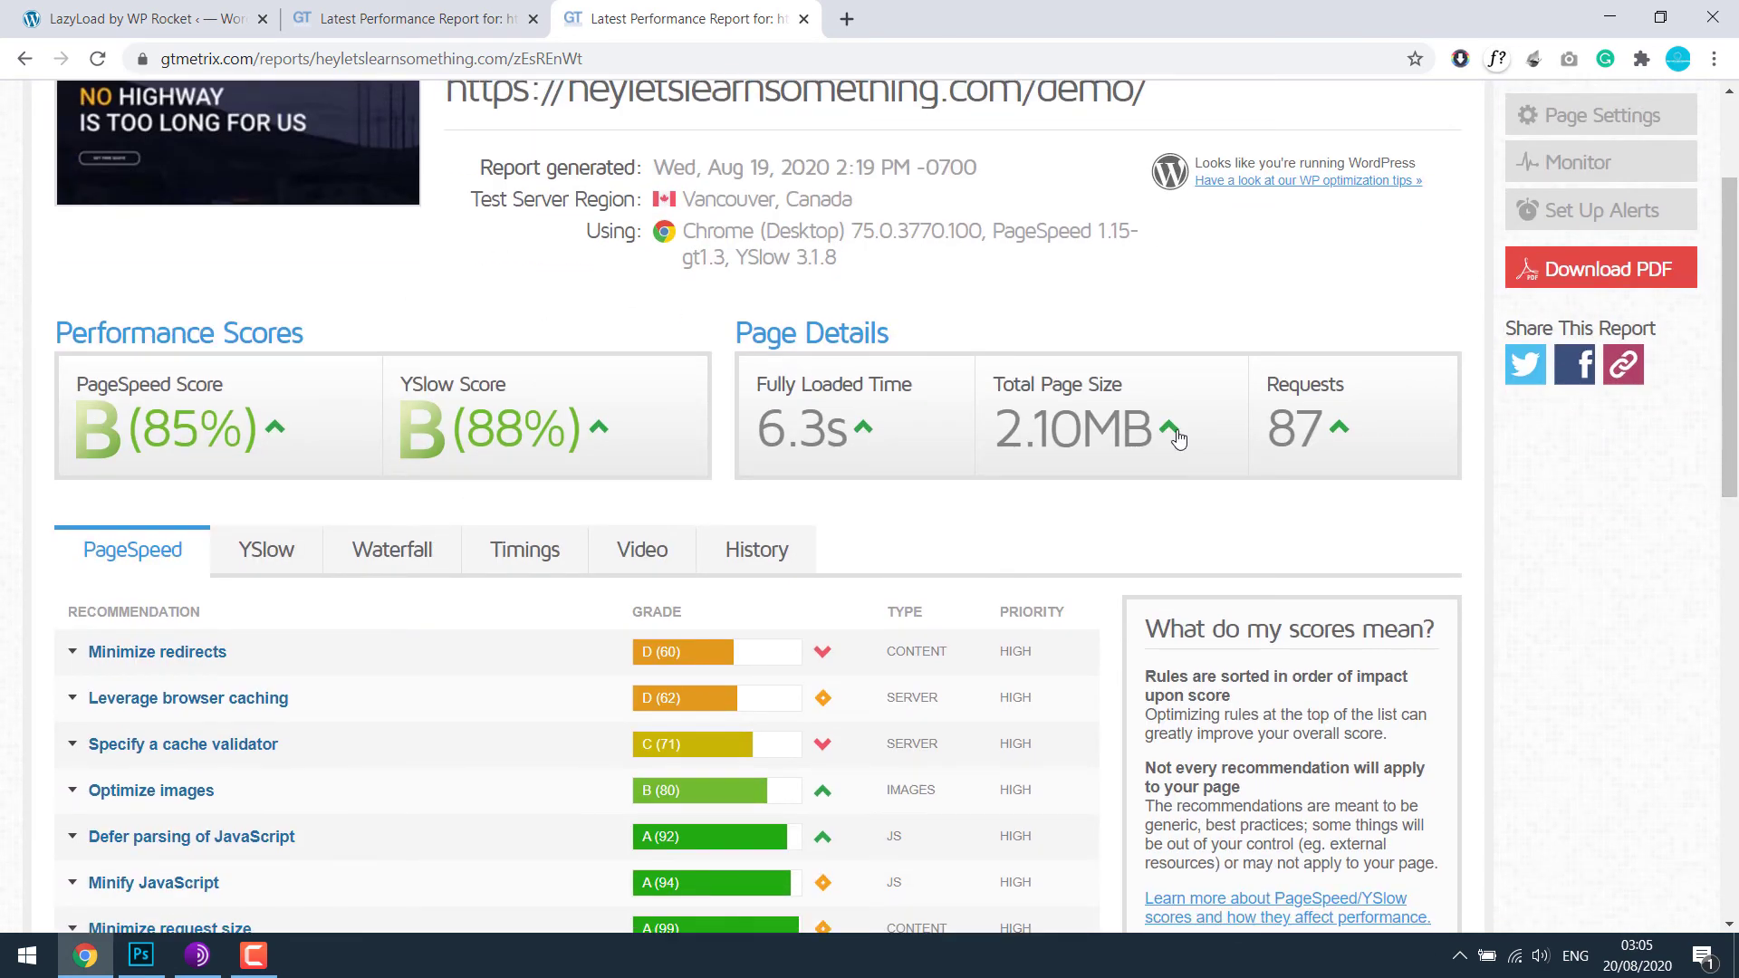
left_click(449, 11)
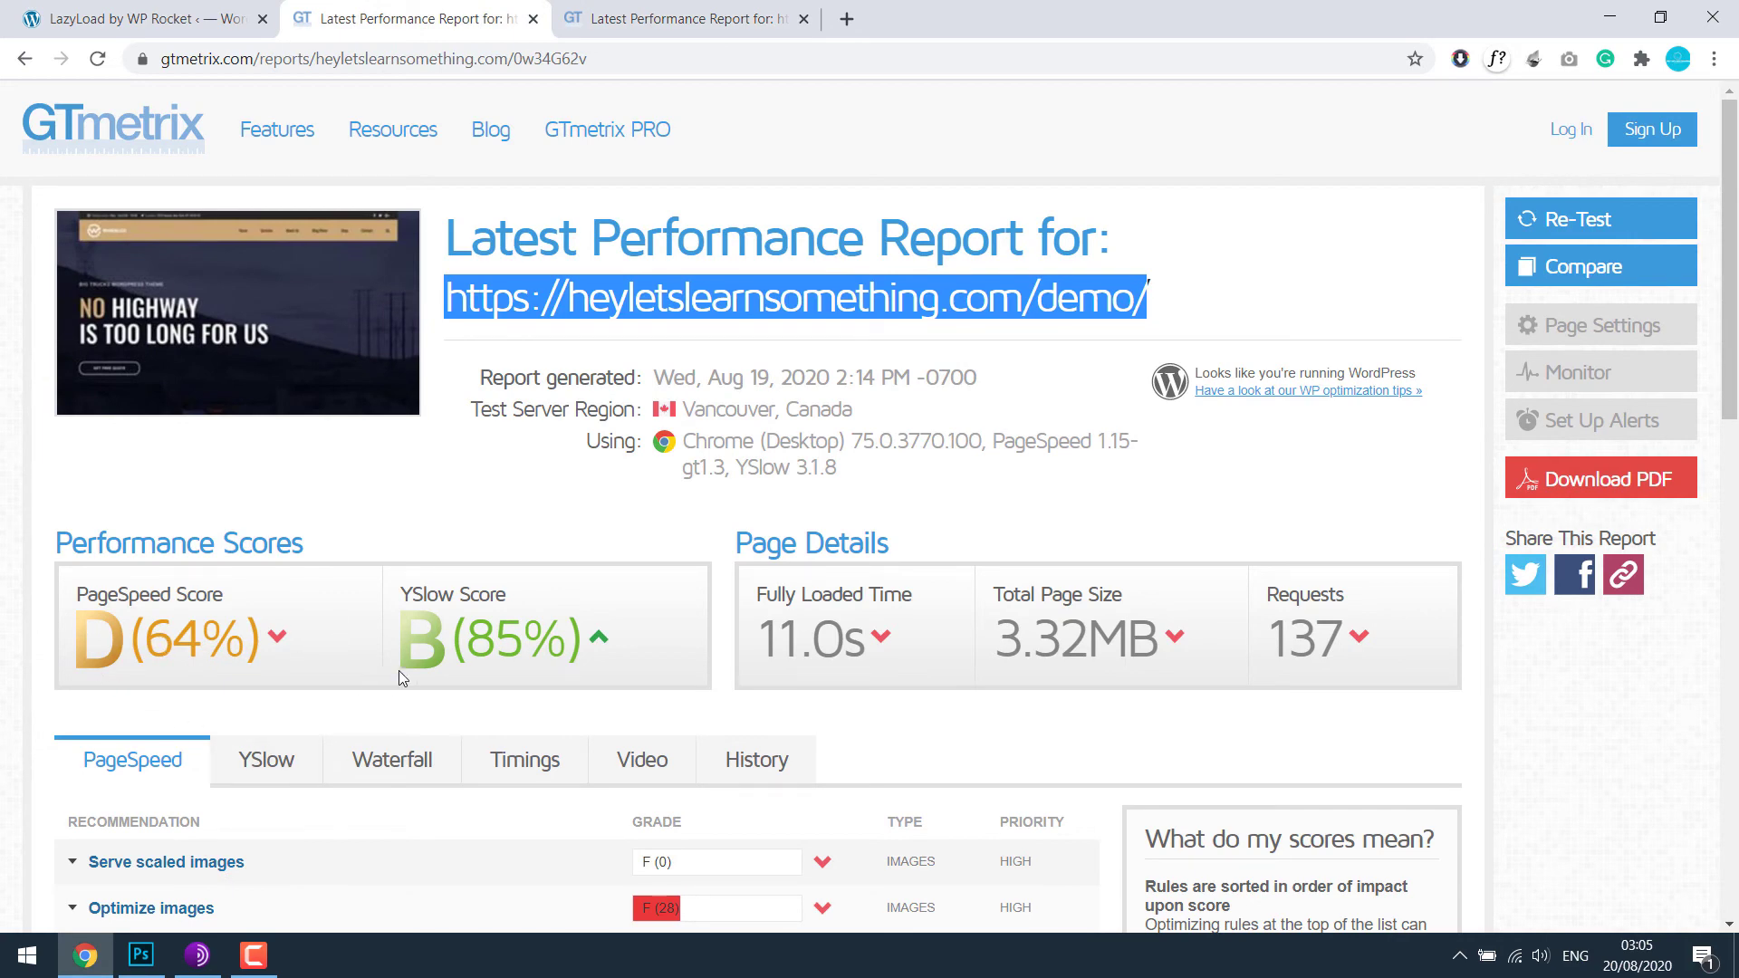
key("ctrl+Tab")
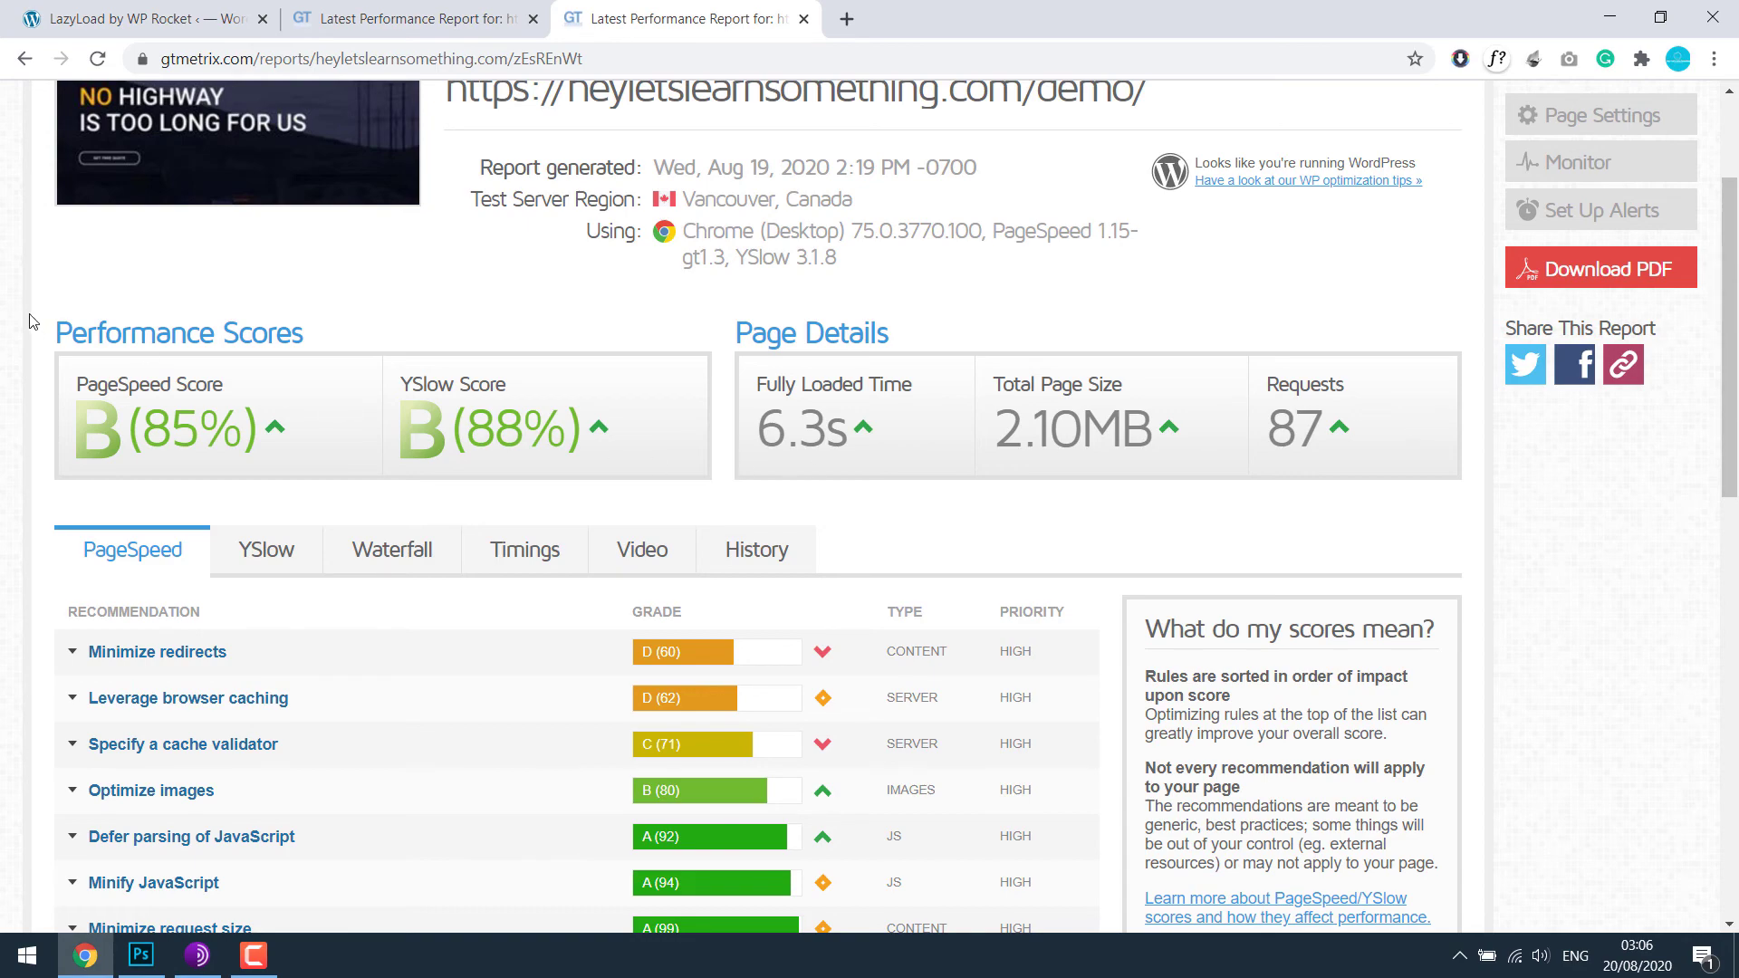
scroll(152, 514, "down", 4)
left_click(302, 367)
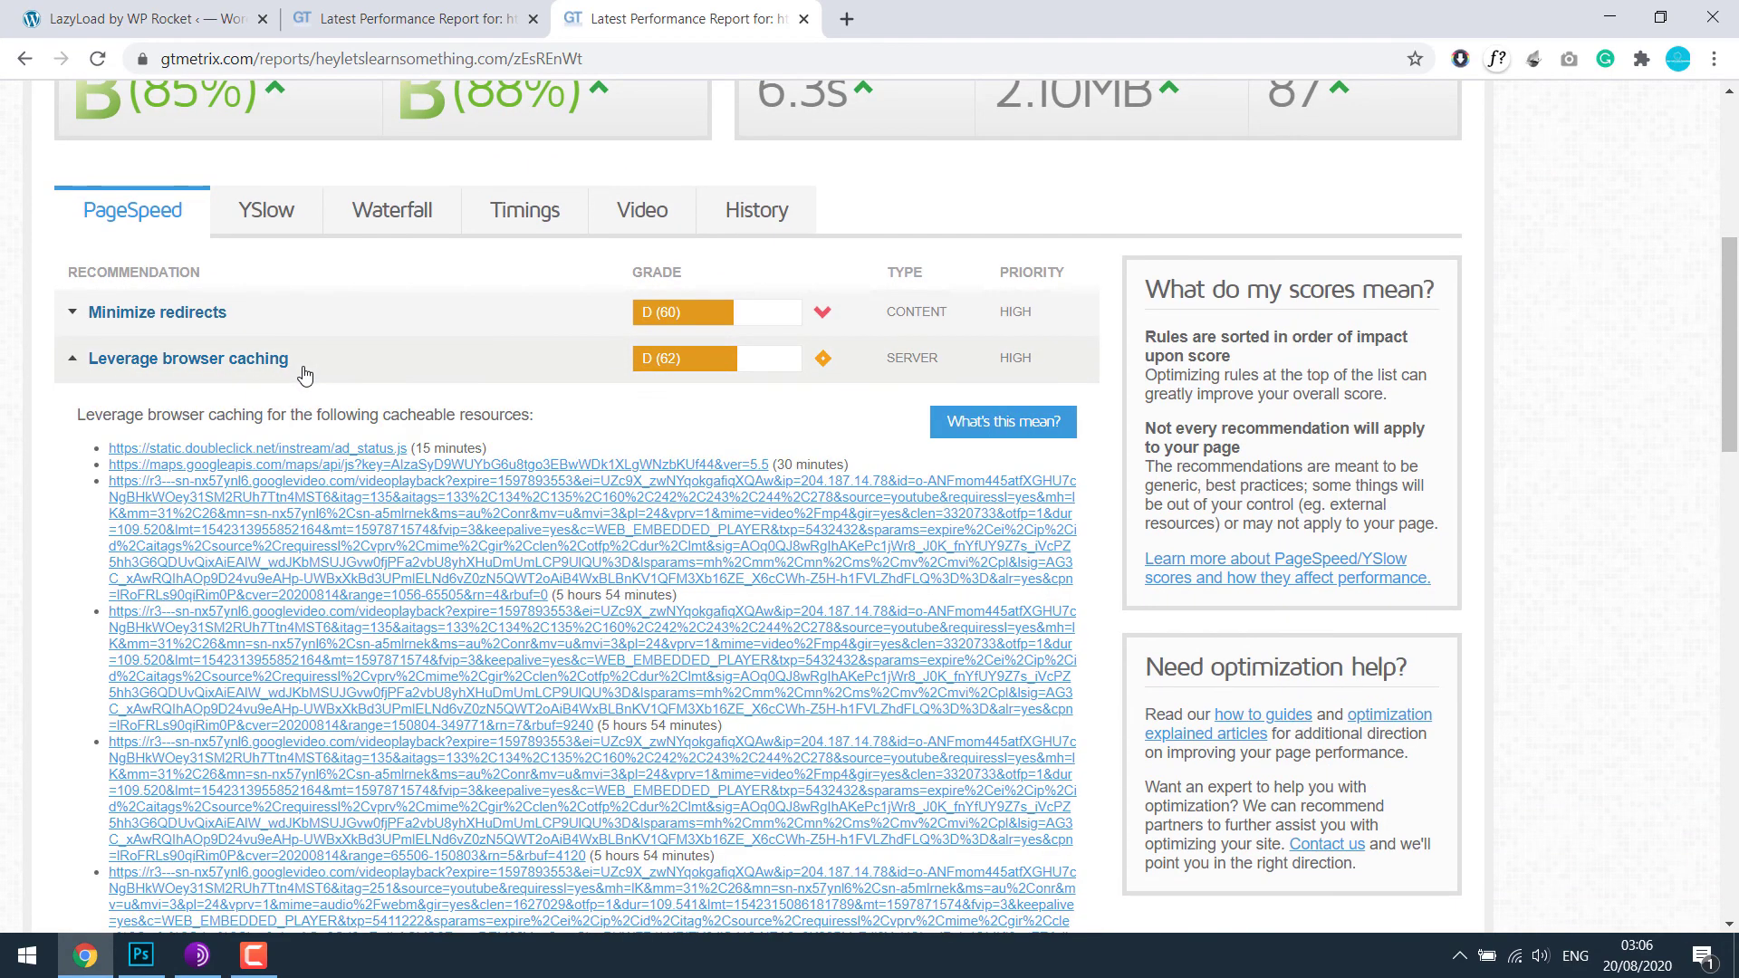
scroll(362, 372, "down", 1)
scroll(408, 358, "down", 3)
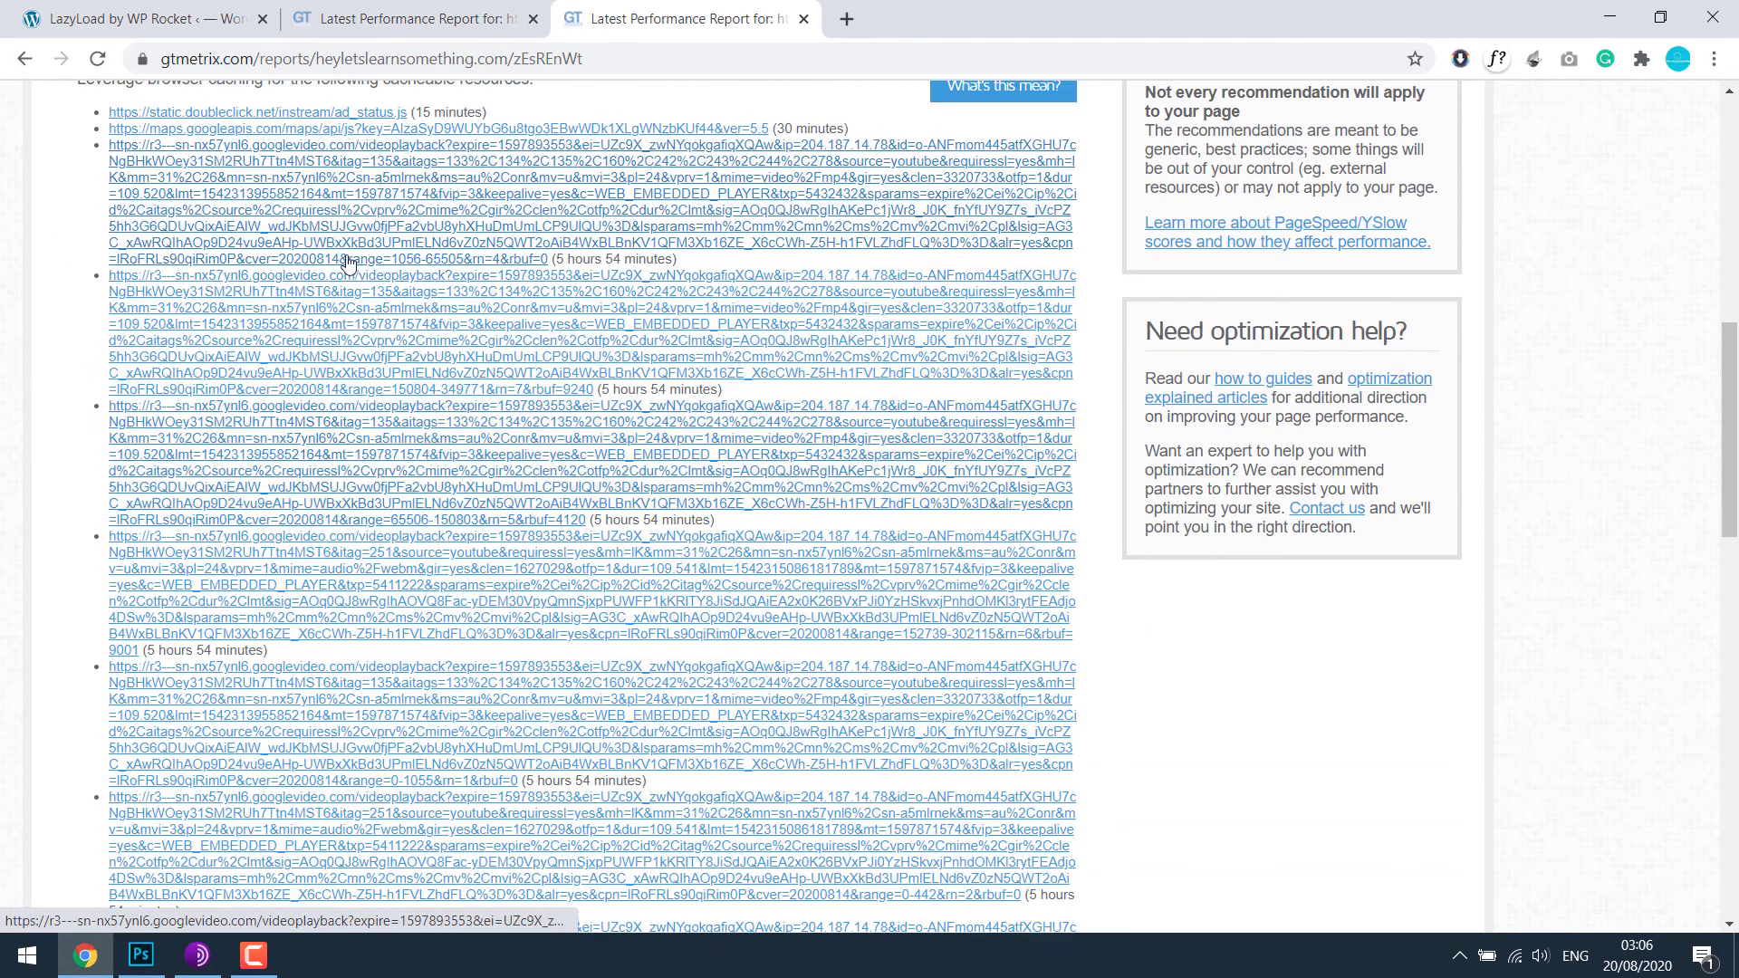
scroll(416, 363, "down", 4)
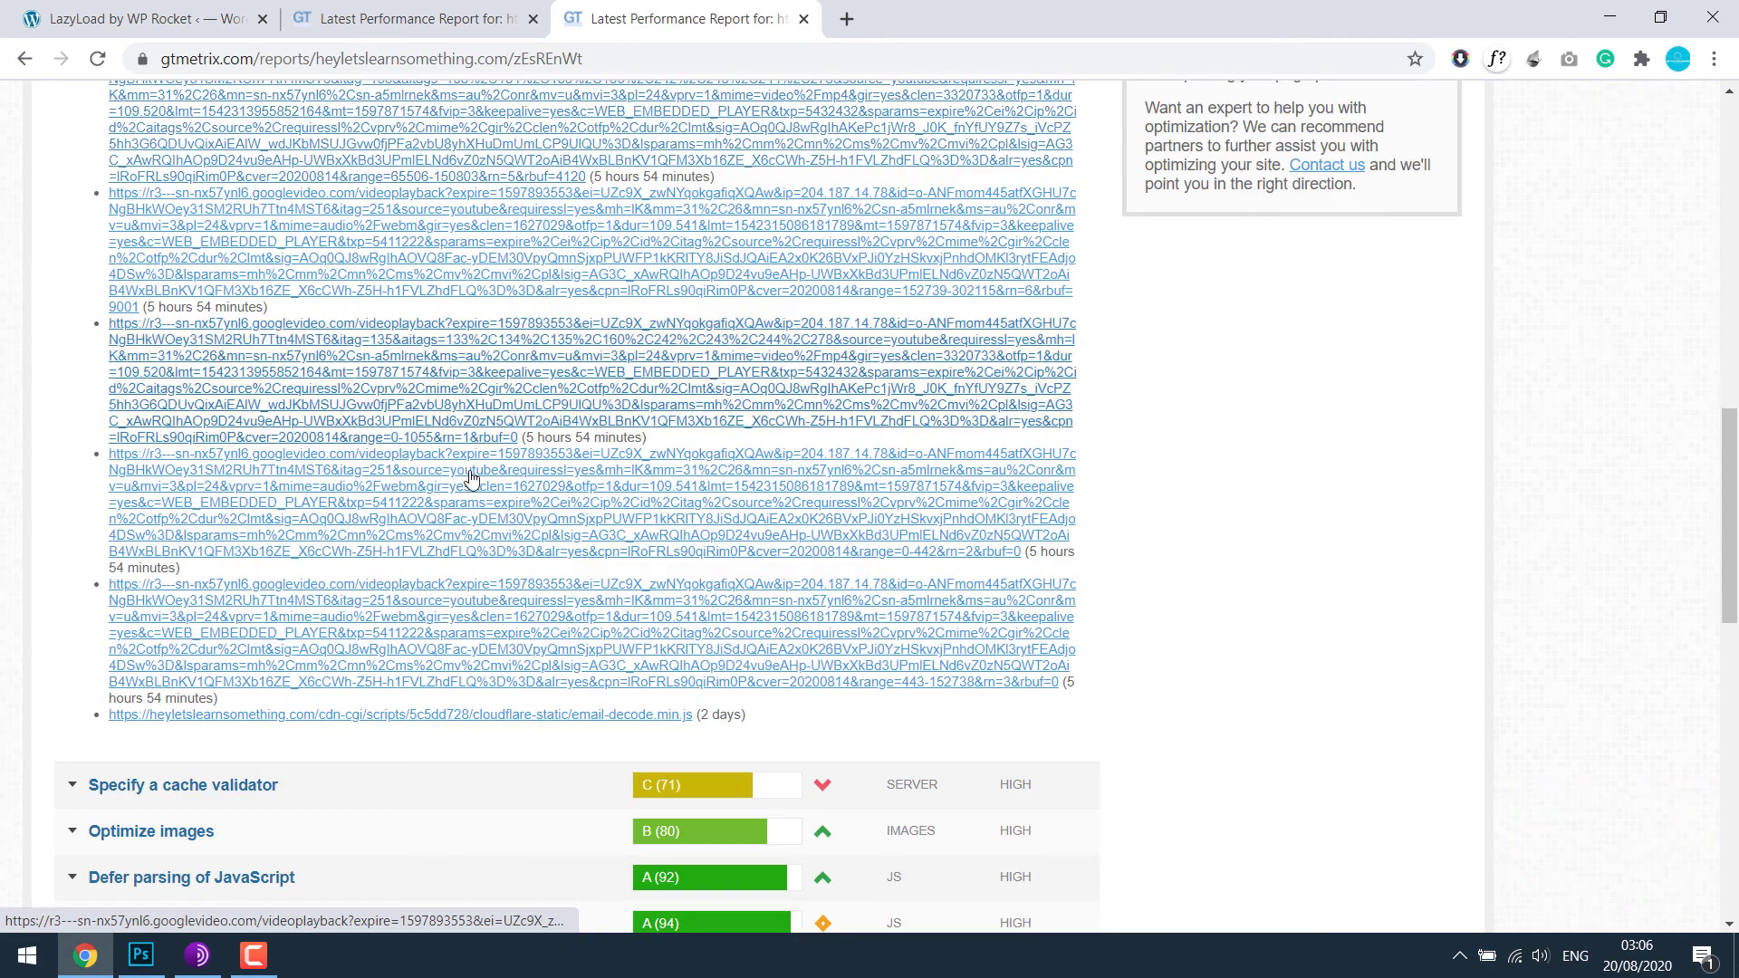
scroll(470, 477, "up", 8)
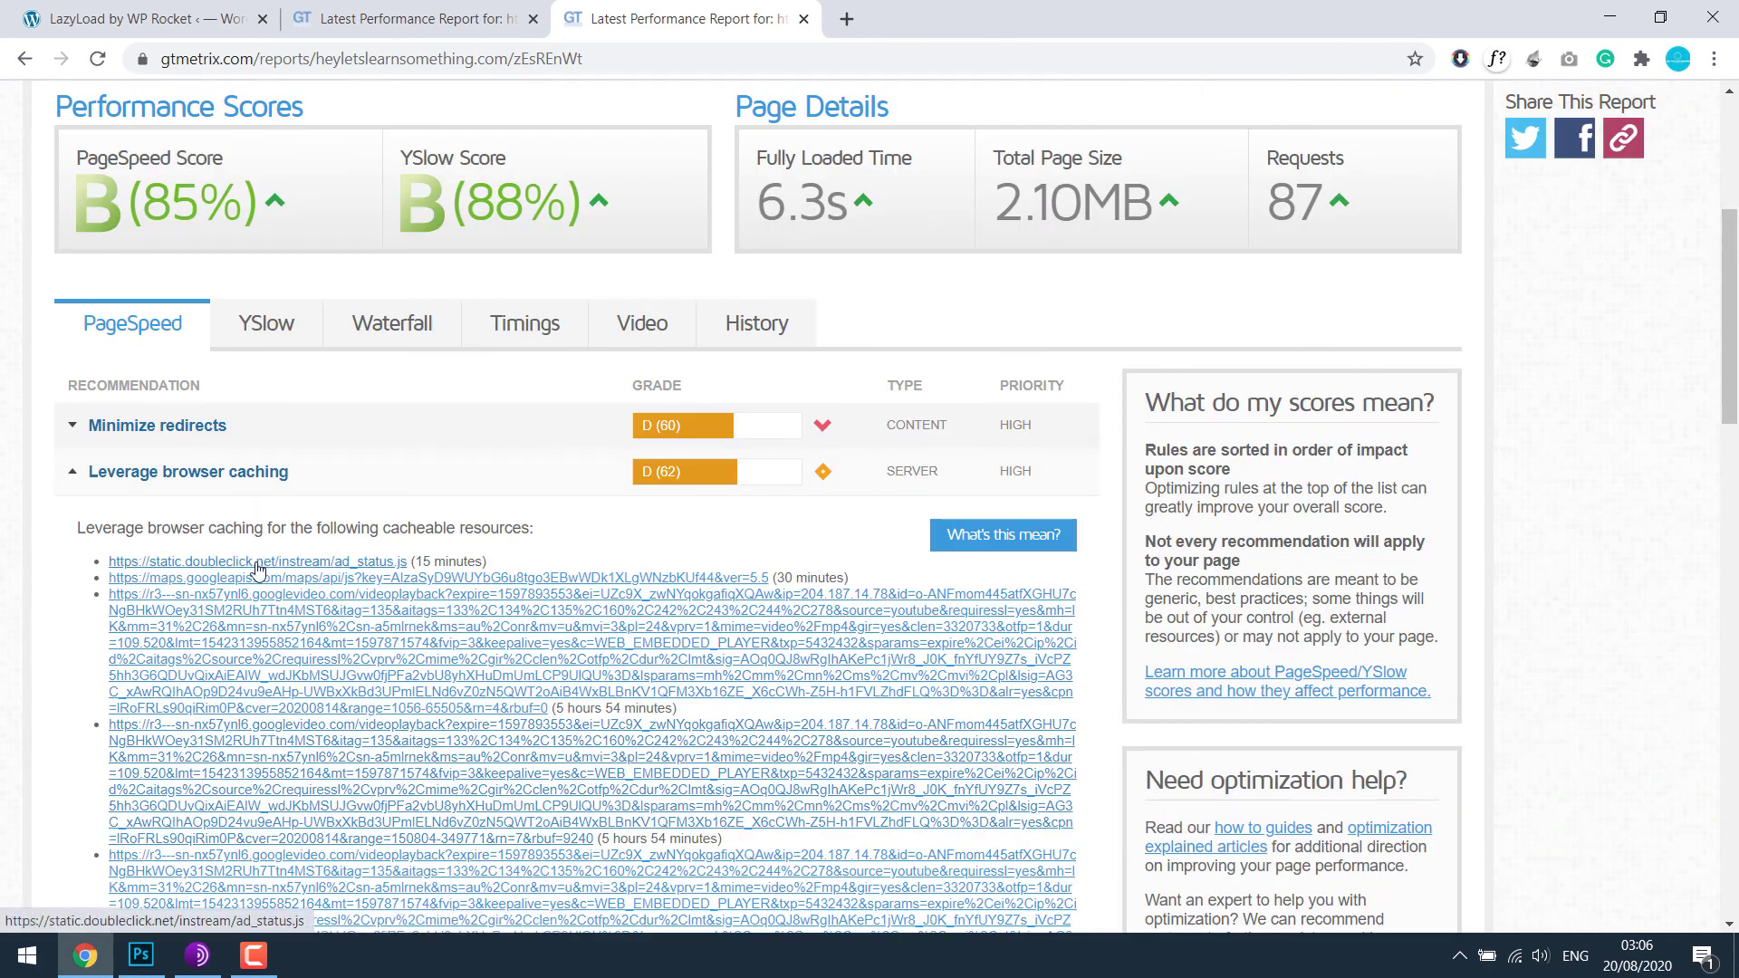
left_click(219, 471)
left_click(266, 441)
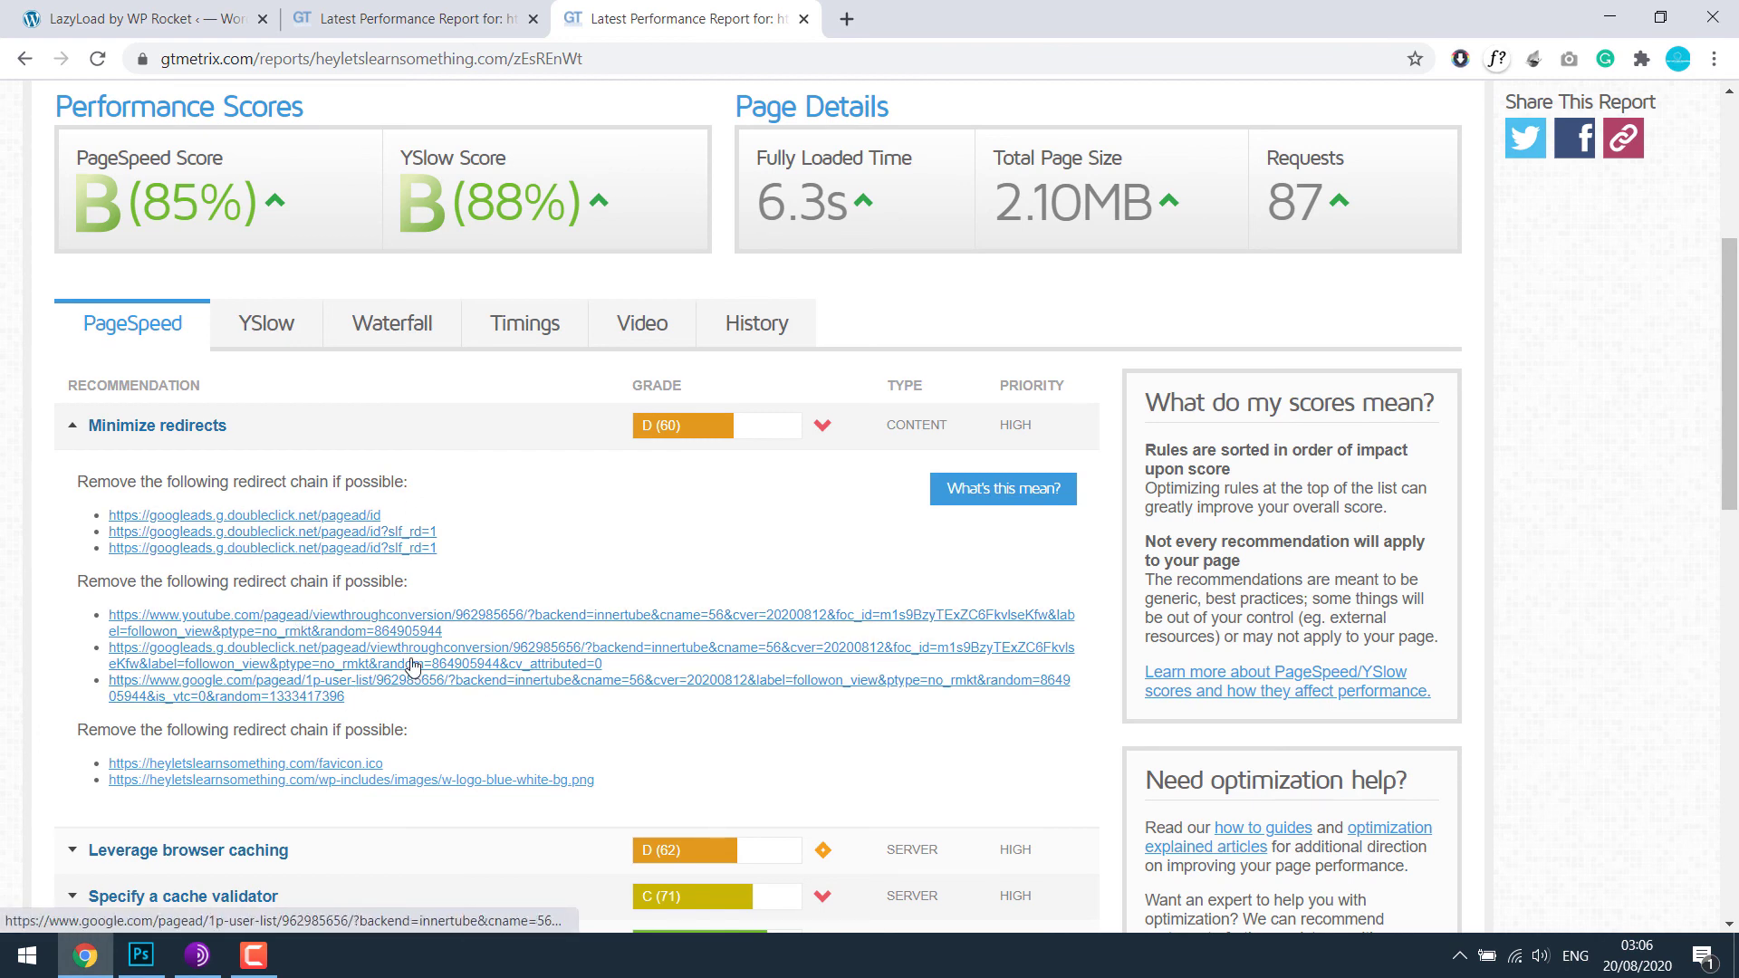
left_click(271, 433)
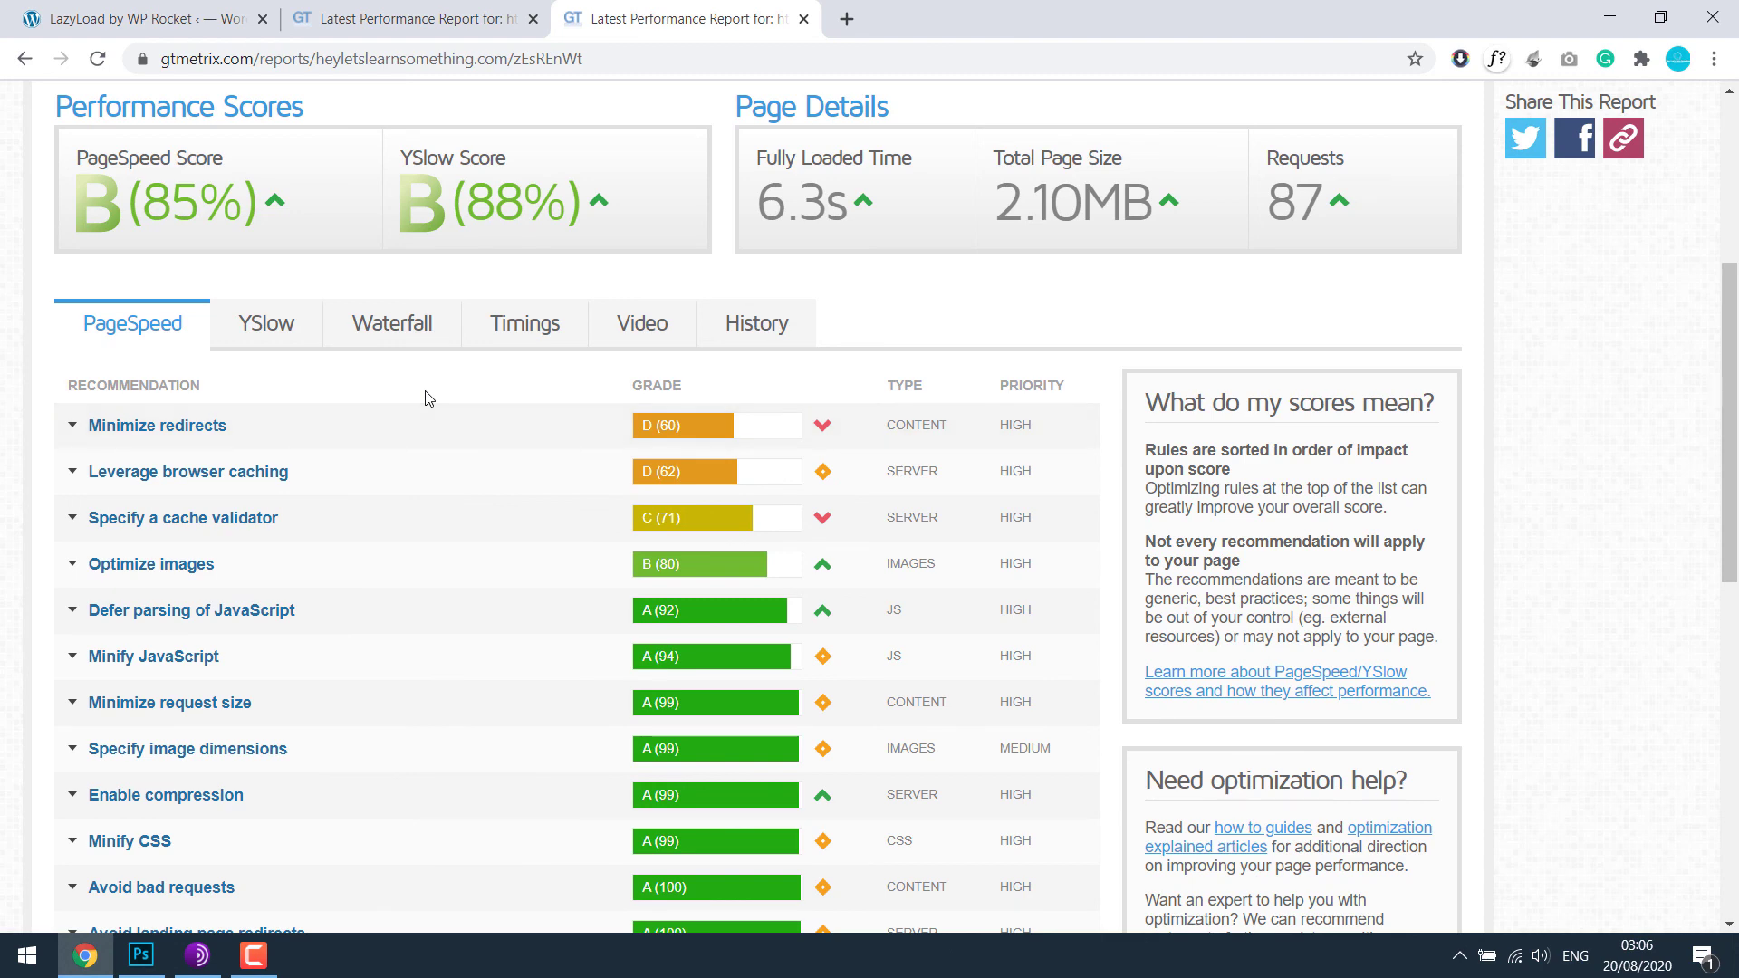
scroll(486, 571, "up", 3)
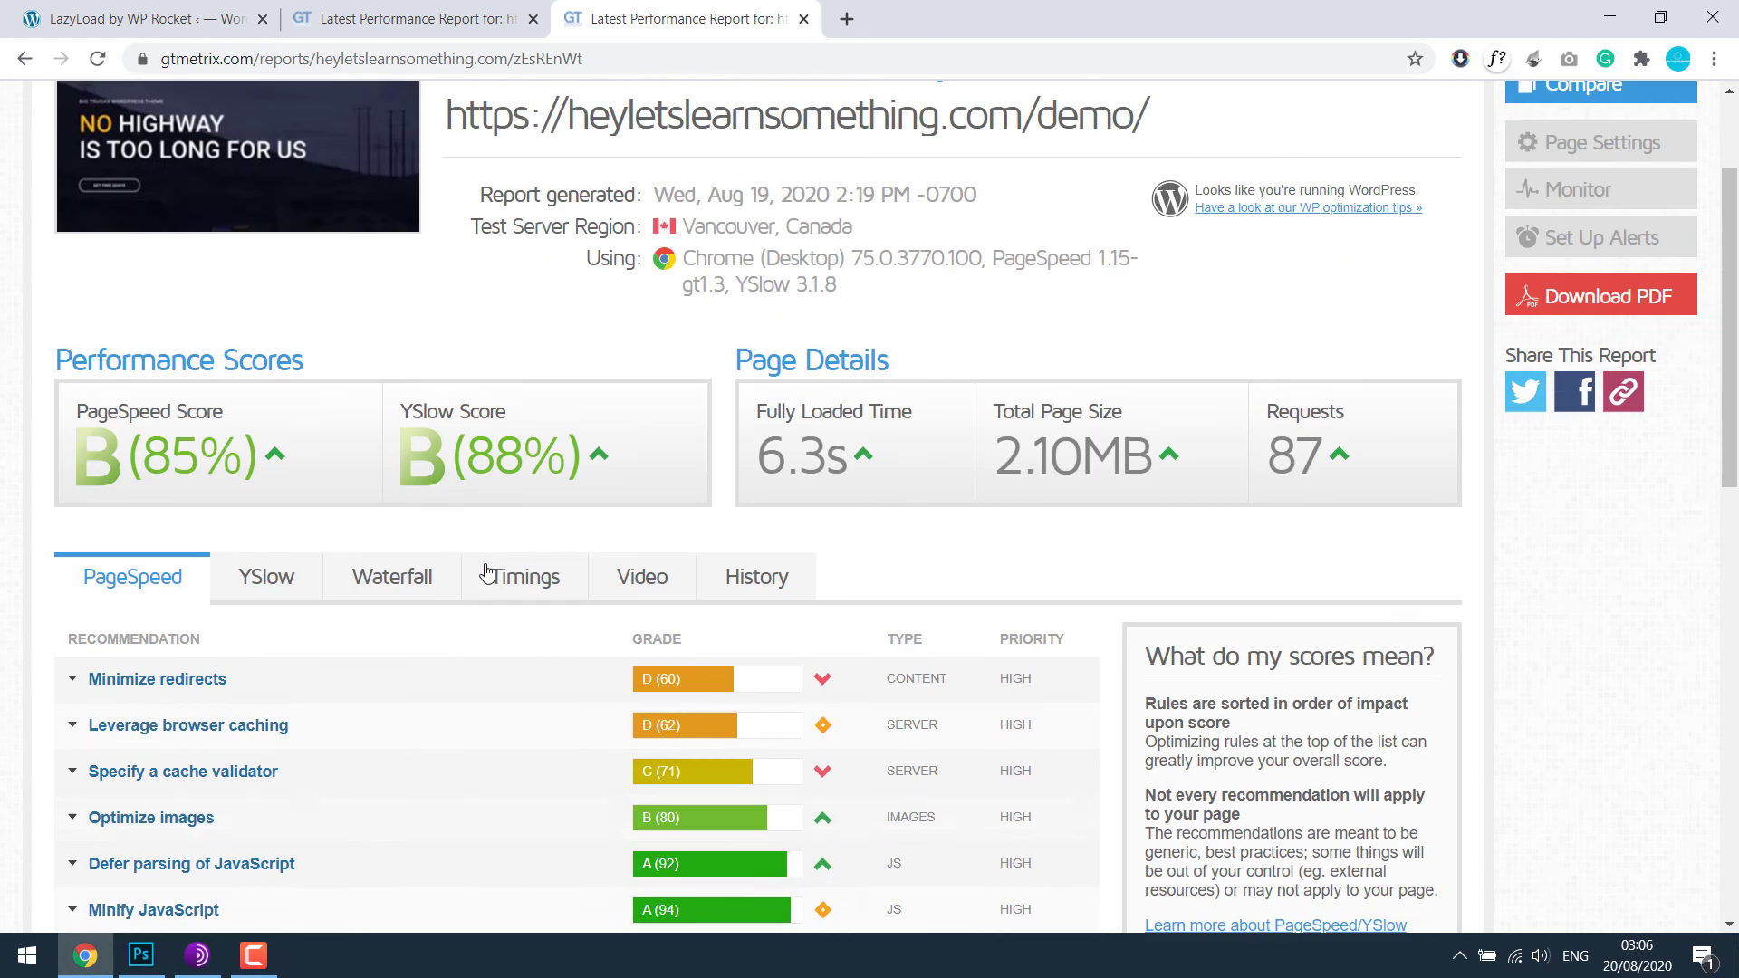
scroll(485, 571, "down", 1)
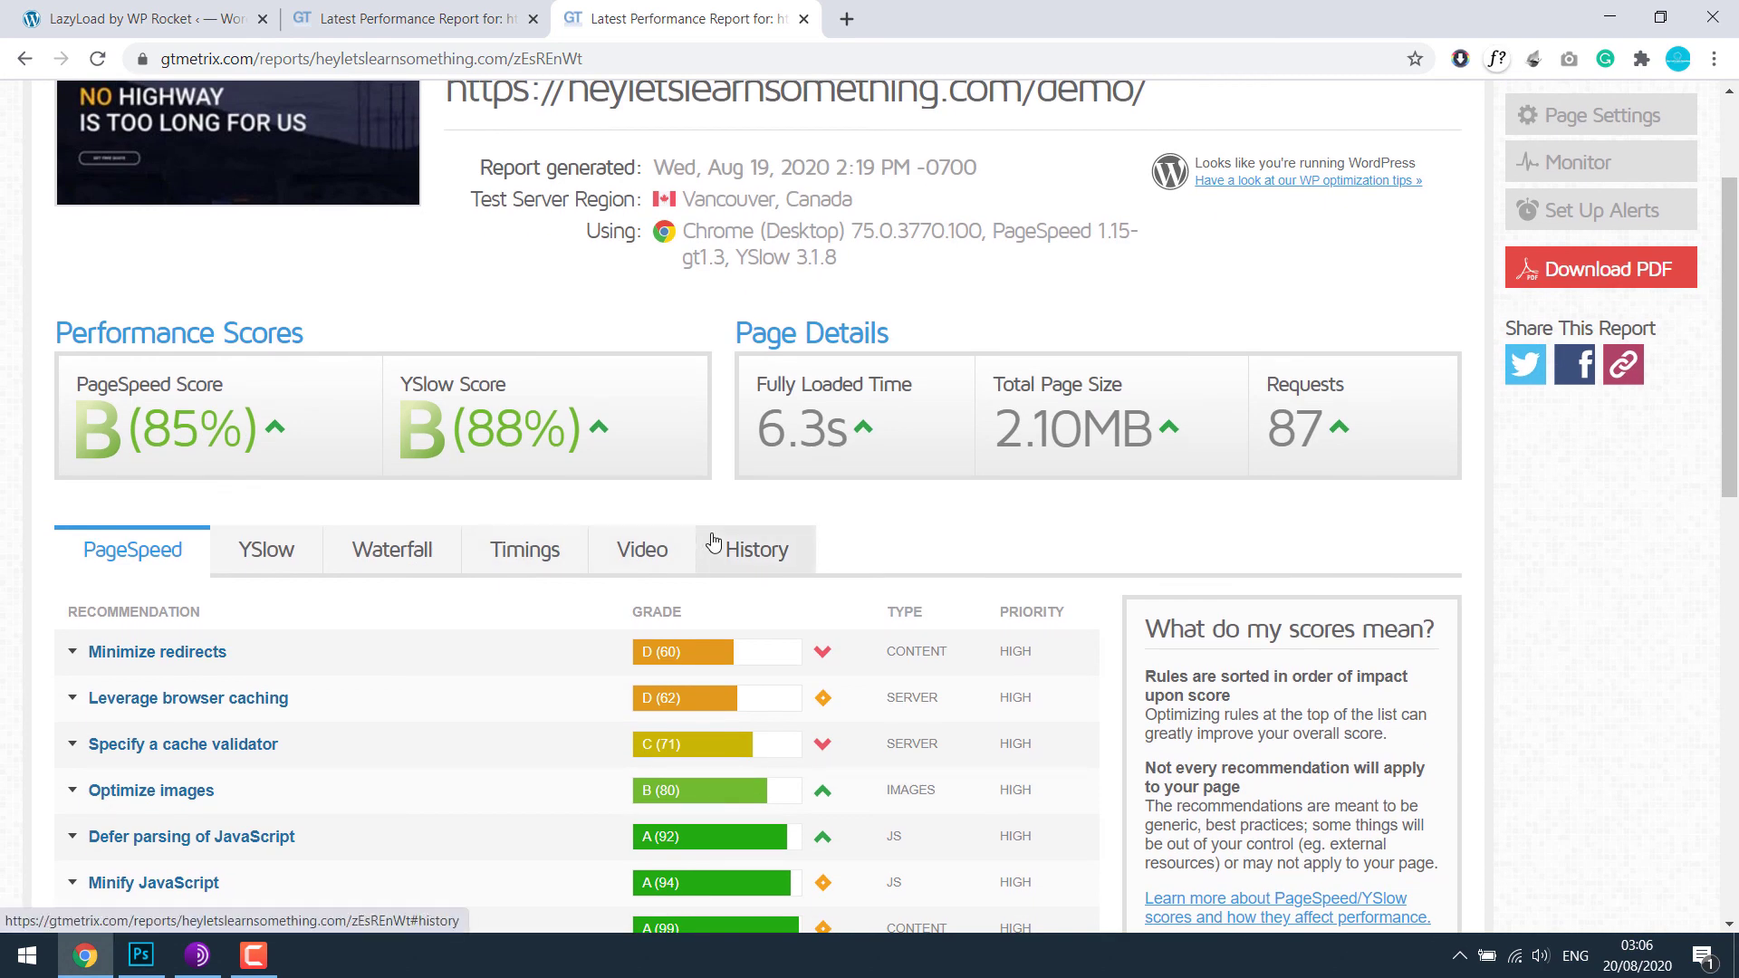